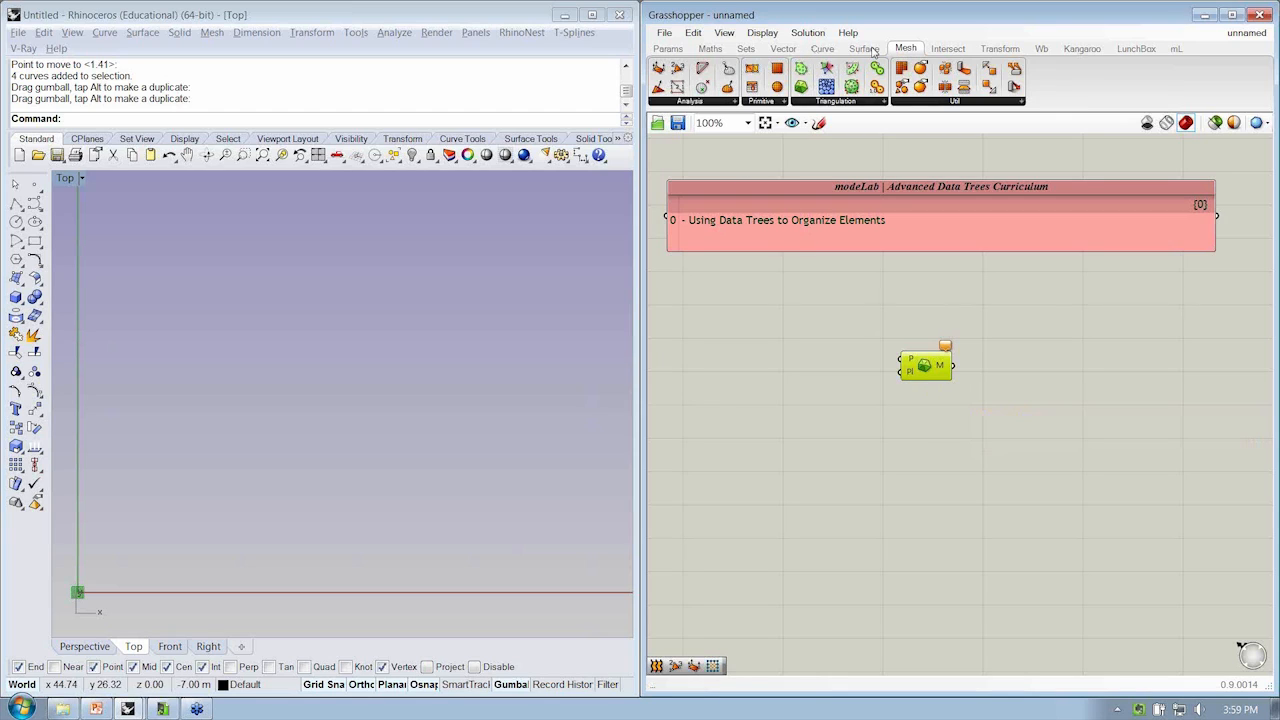
Add a Populate 2D component to the canvas ahead of the Delaunay mesh component and move the two closer together
click(784, 49)
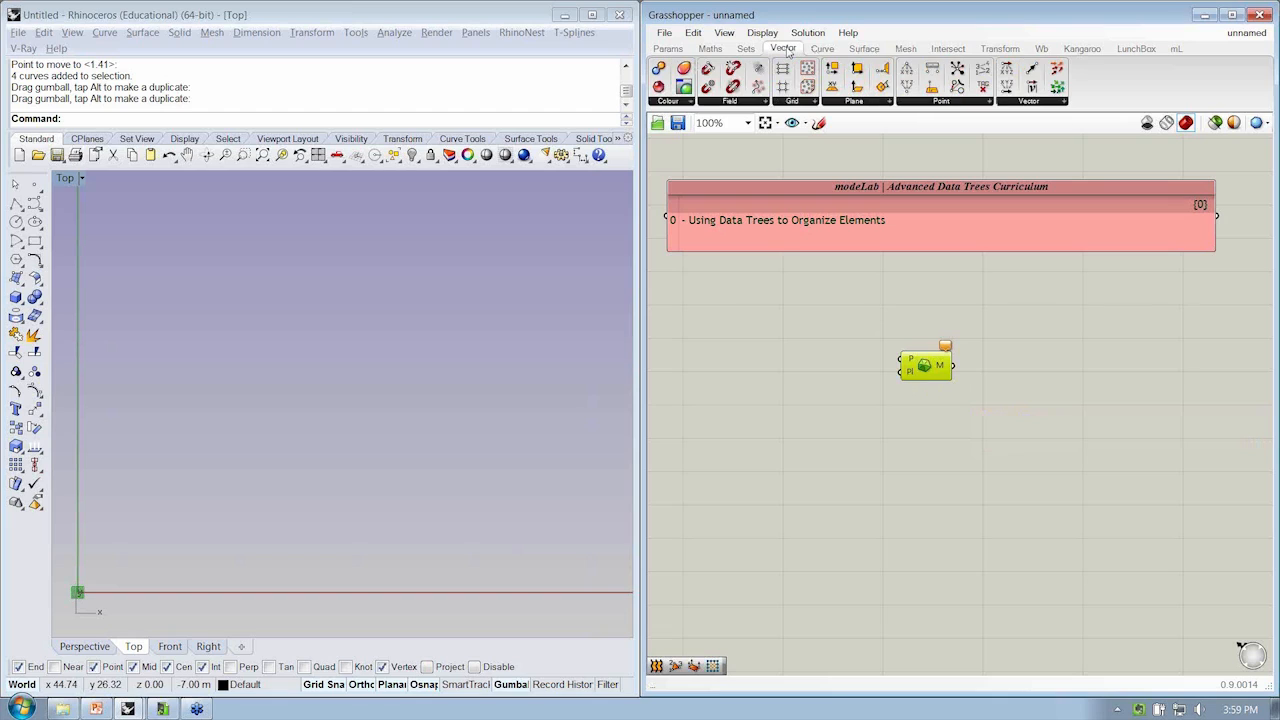
click(805, 101)
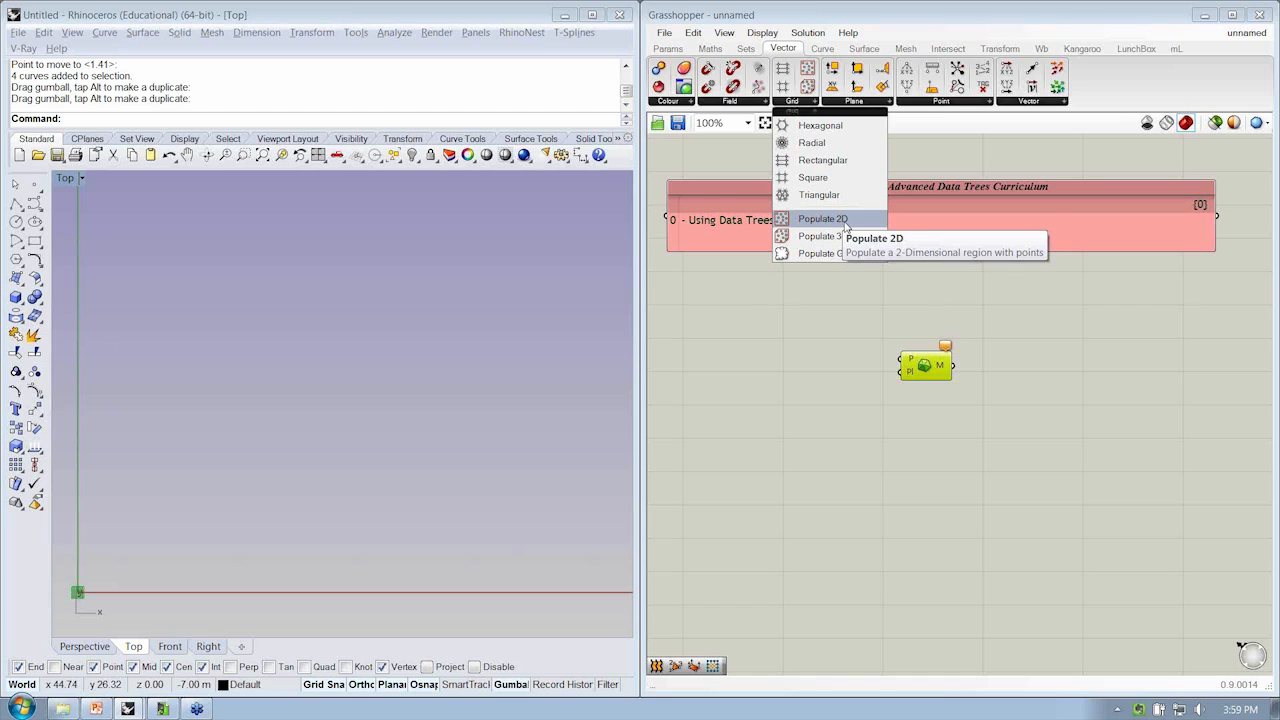
drag(845, 224, 774, 356)
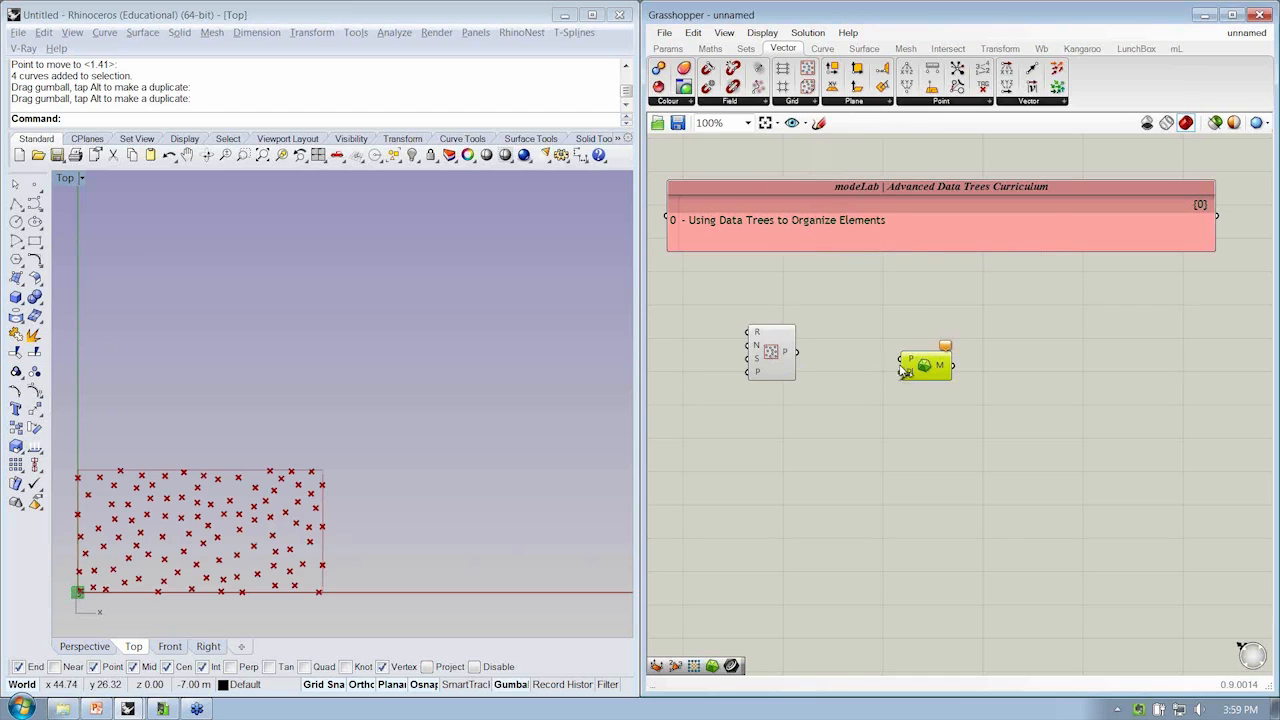
drag(921, 373, 895, 353)
drag(774, 357, 819, 364)
scroll(810, 350, up, 2)
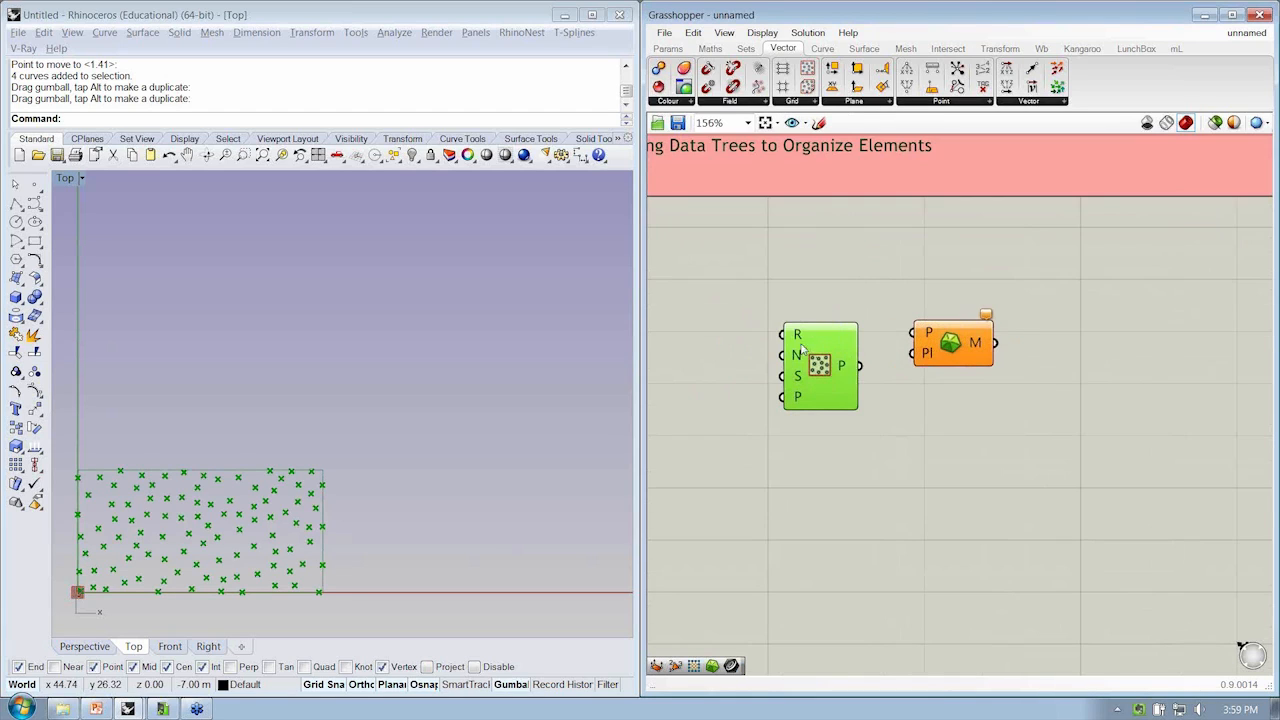
Examine the Populate 2D component's region, count, seed and points inputs alongside the generated points in the Top view
mouse_move(800, 337)
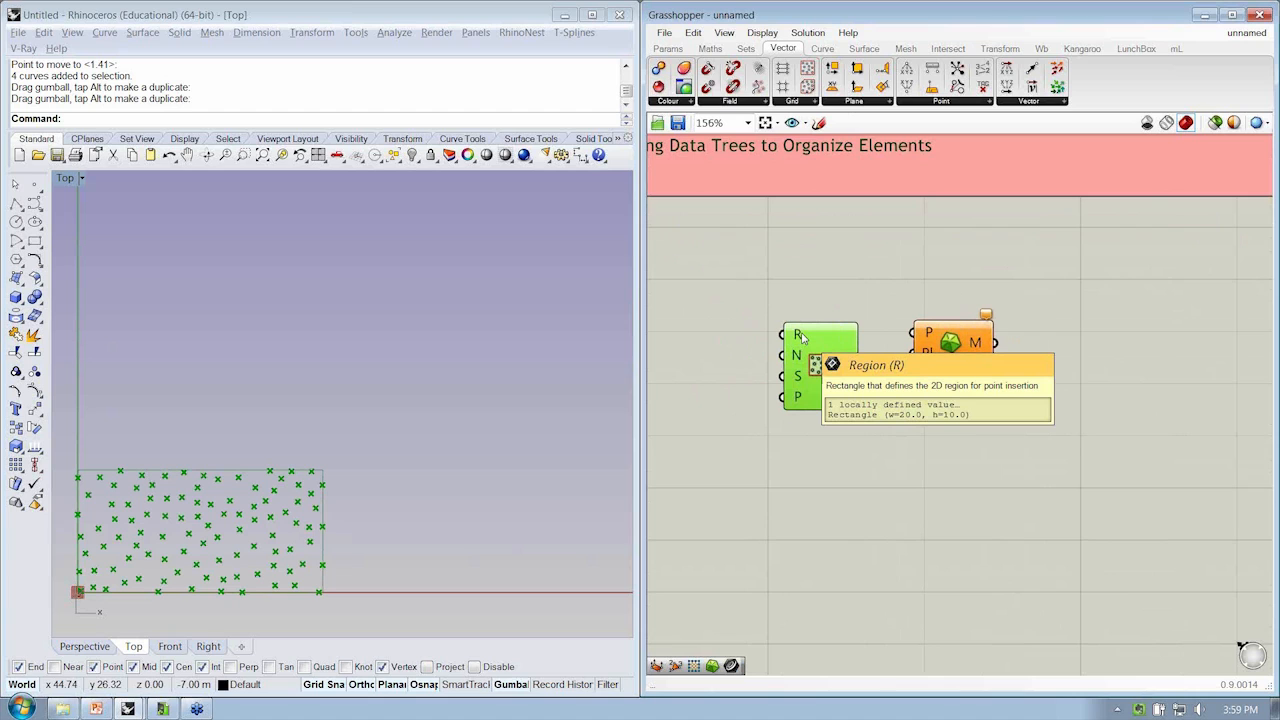
right_drag(330, 538, 417, 466)
scroll(417, 466, up, 4)
right_drag(336, 457, 424, 464)
mouse_move(792, 356)
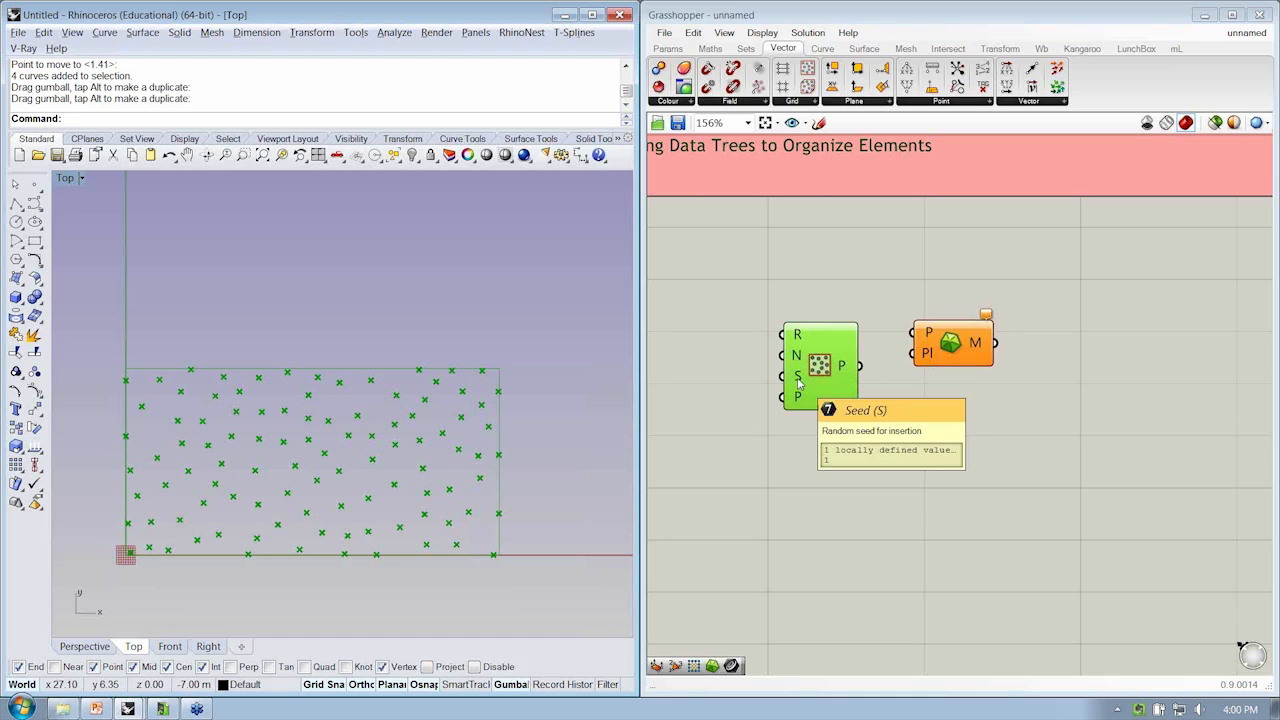
scroll(466, 451, up, 2)
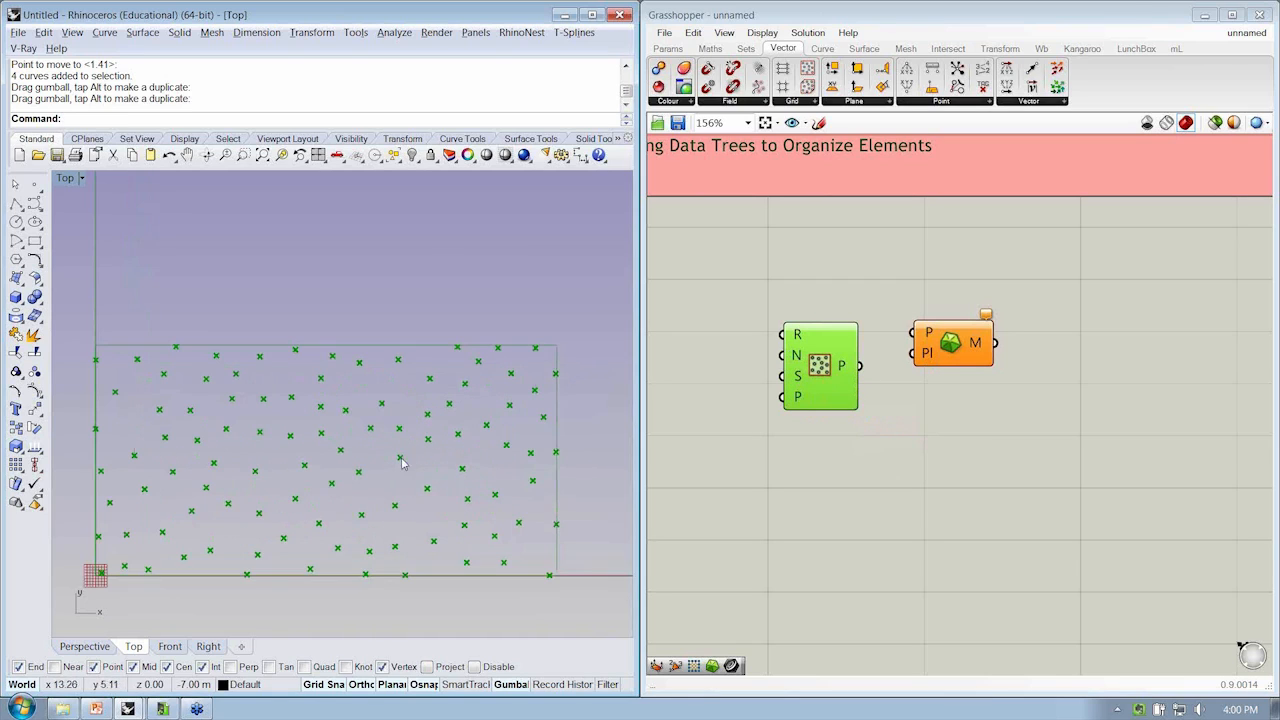
click(712, 442)
right_drag(728, 440, 766, 447)
mouse_move(836, 405)
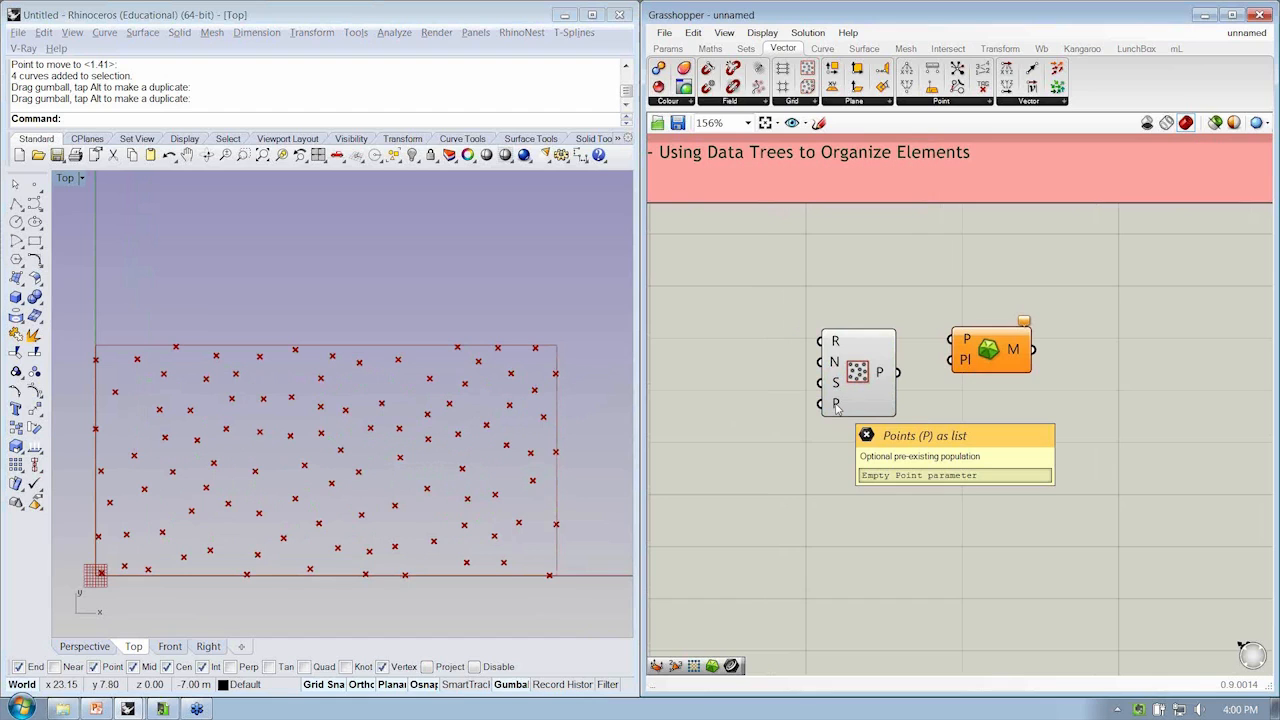
scroll(836, 405, down, 2)
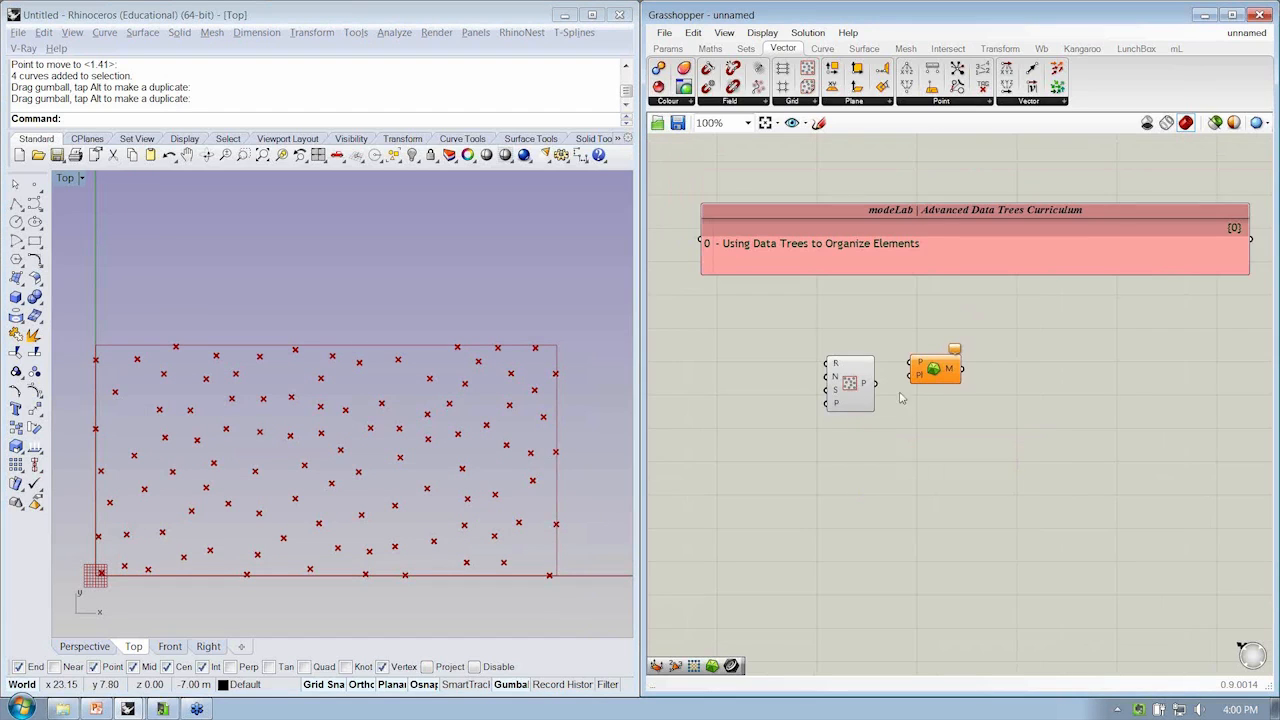
right_drag(862, 396, 922, 390)
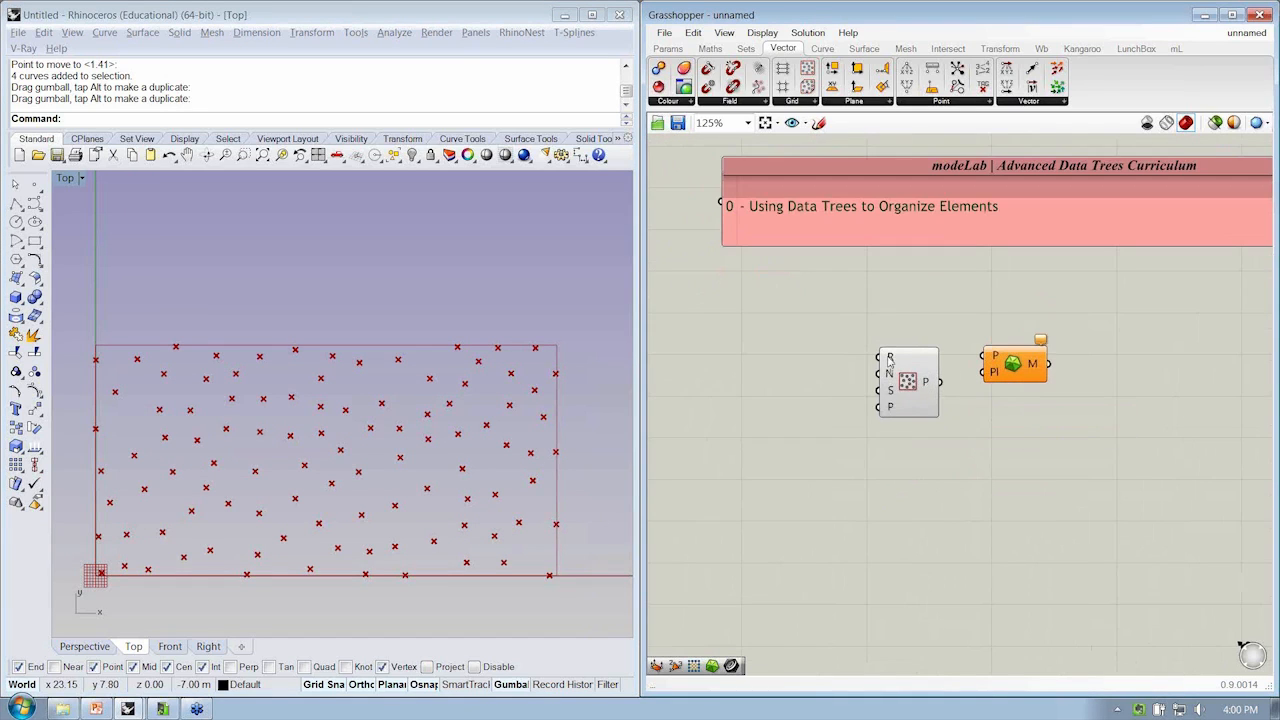
mouse_move(888, 362)
Add a number slider from 50 to 250, wire it to the Populate 2D count input and set it to 140
double_click(782, 387)
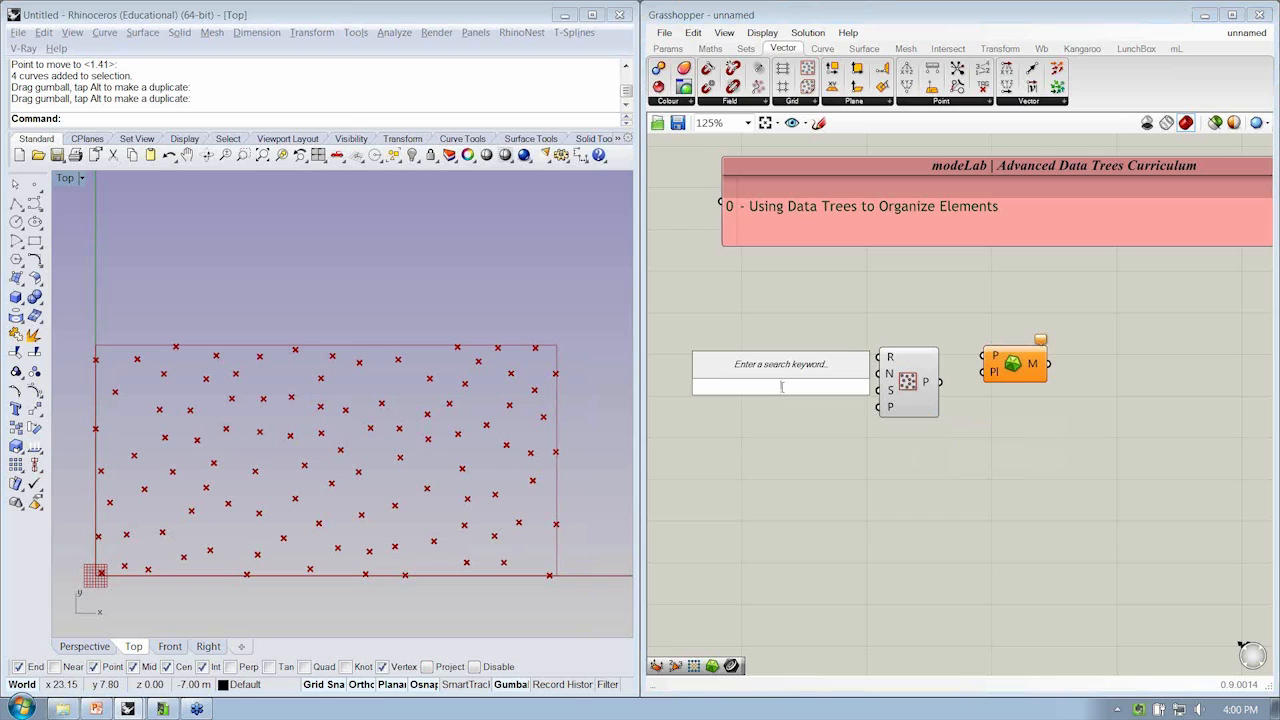
text(50<)
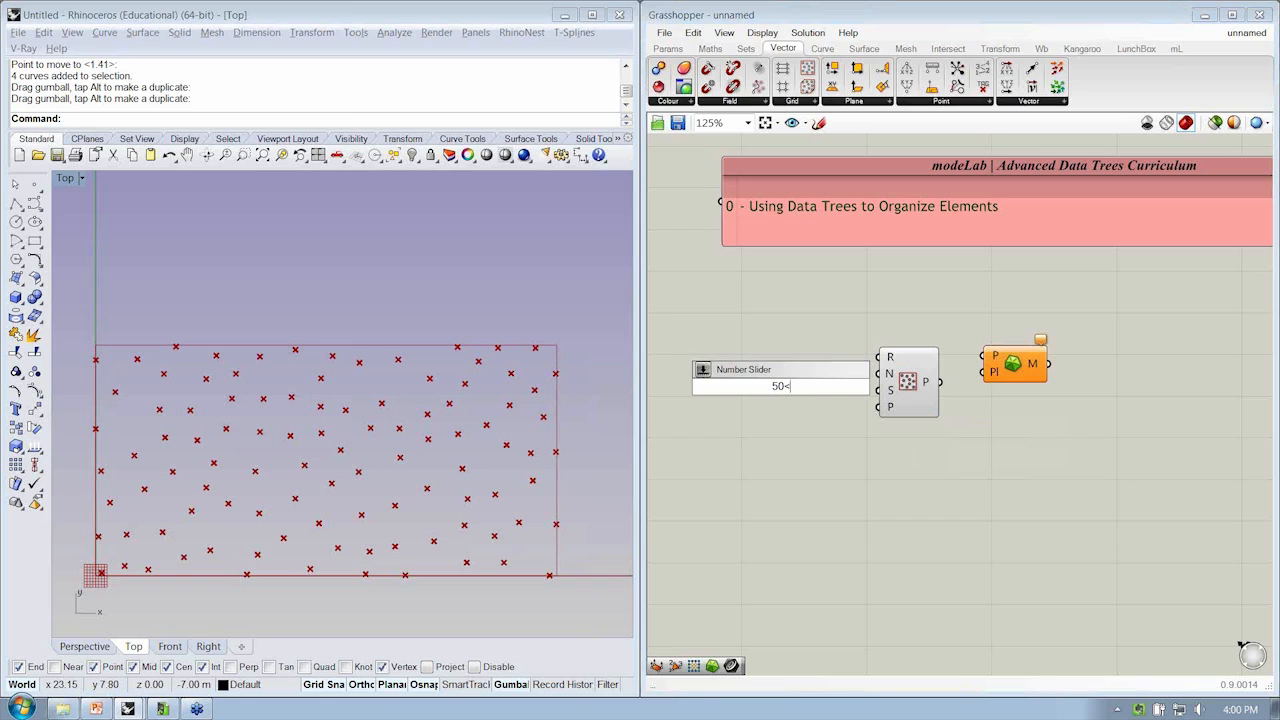
text(100<250)
key(Return)
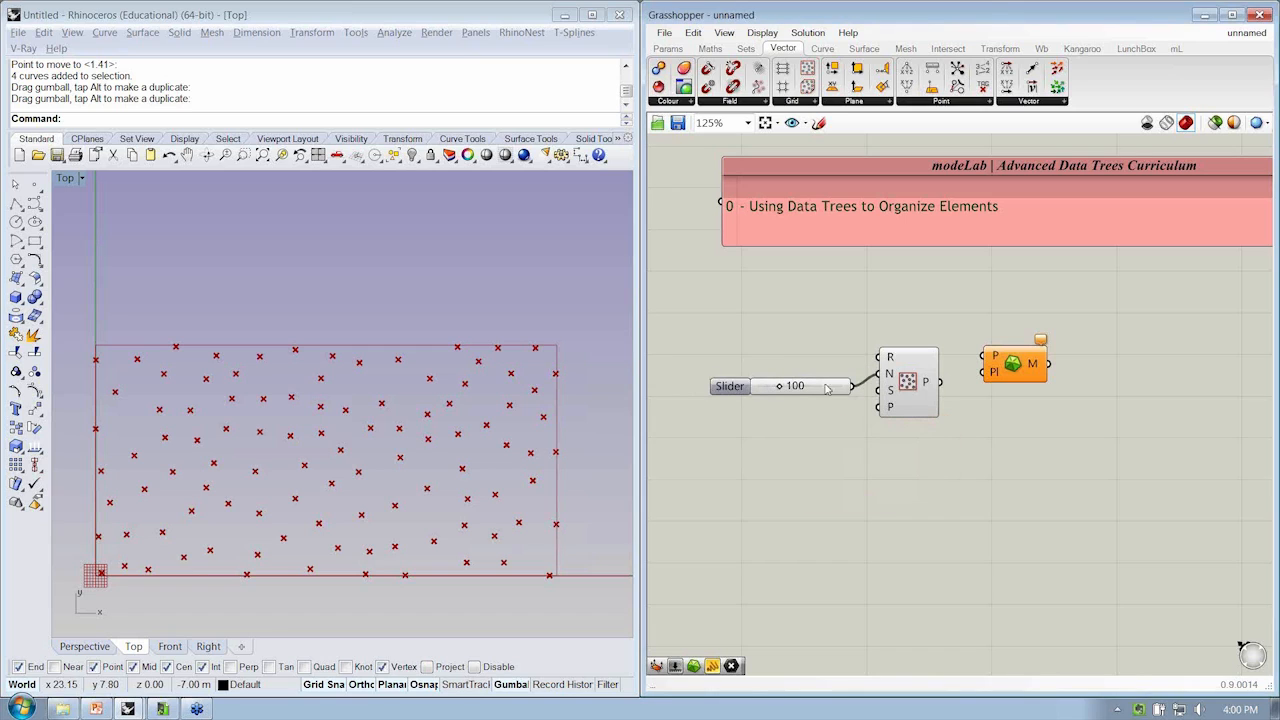
drag(779, 388, 838, 386)
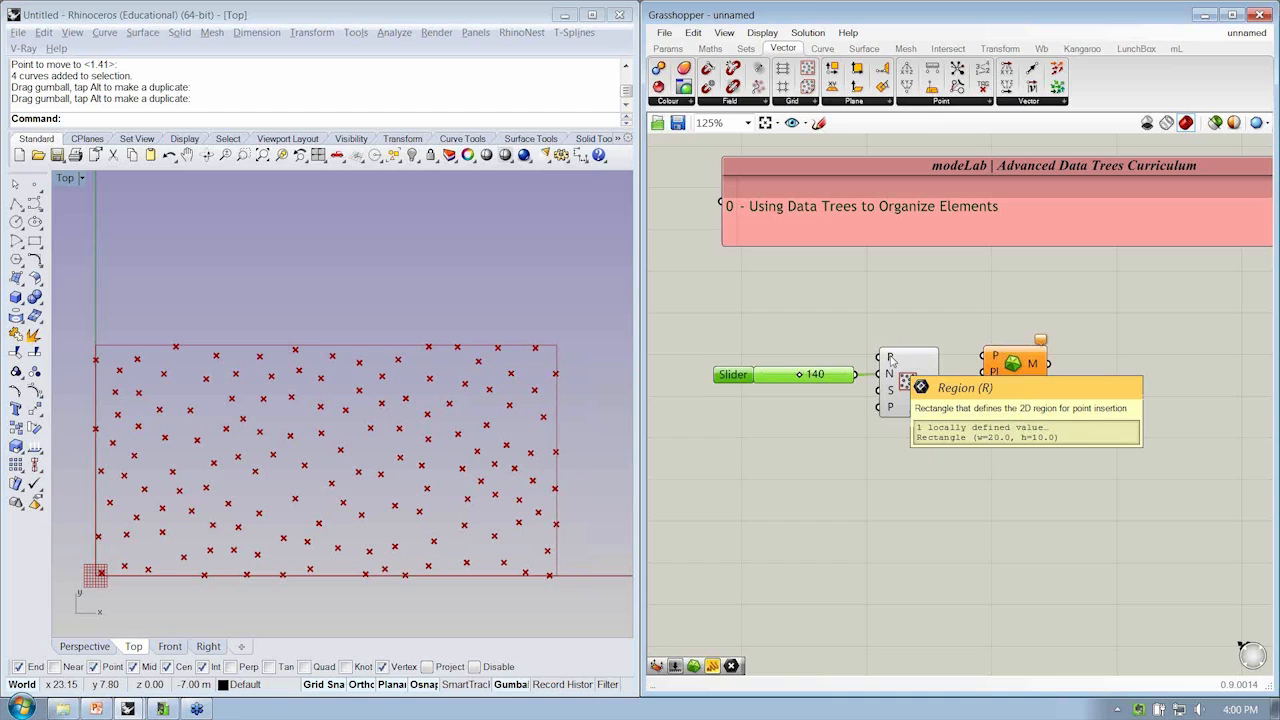
Extract the Populate 2D region input as a separate rectangle parameter and place it above the slider
right_click(890, 359)
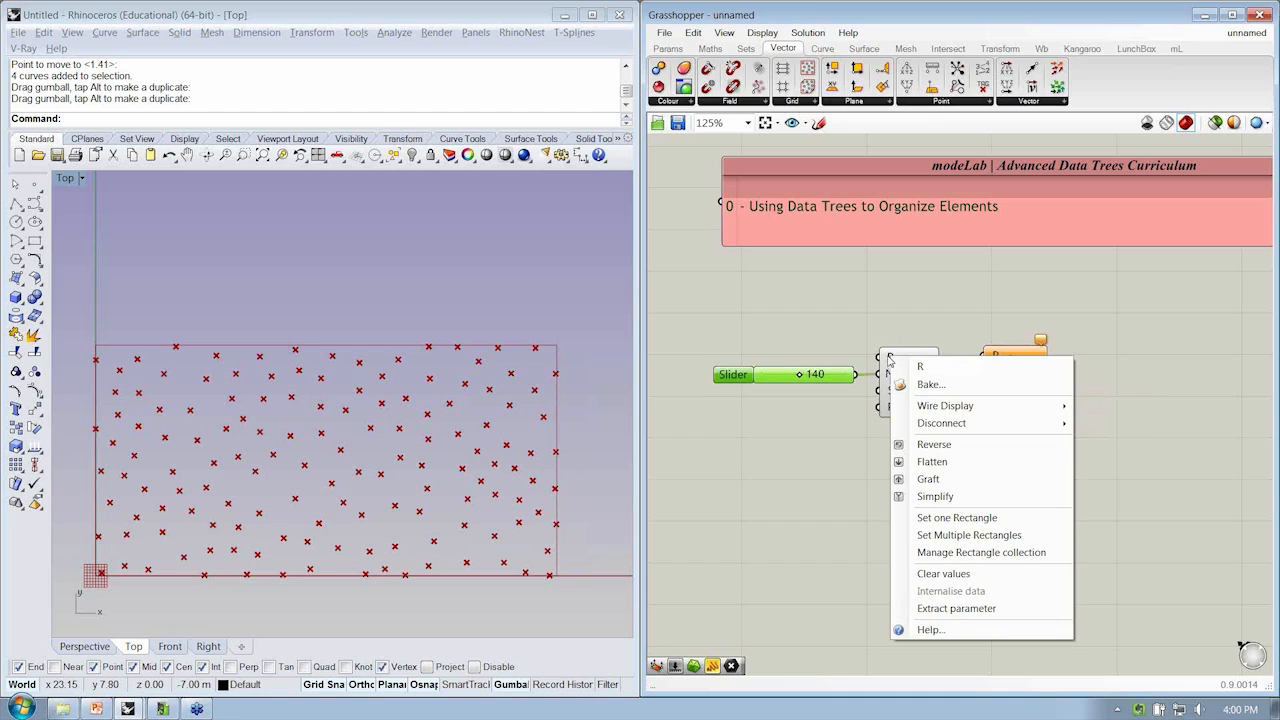
click(936, 609)
drag(798, 364, 803, 336)
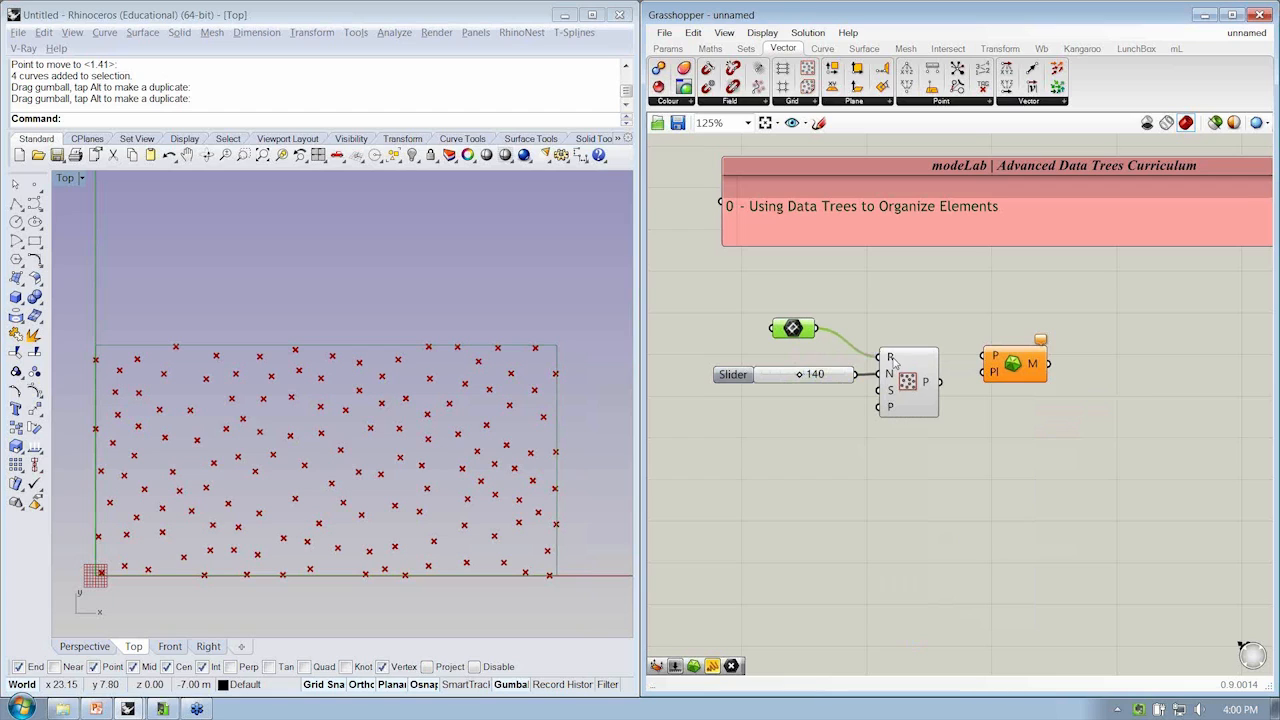
drag(796, 328, 807, 324)
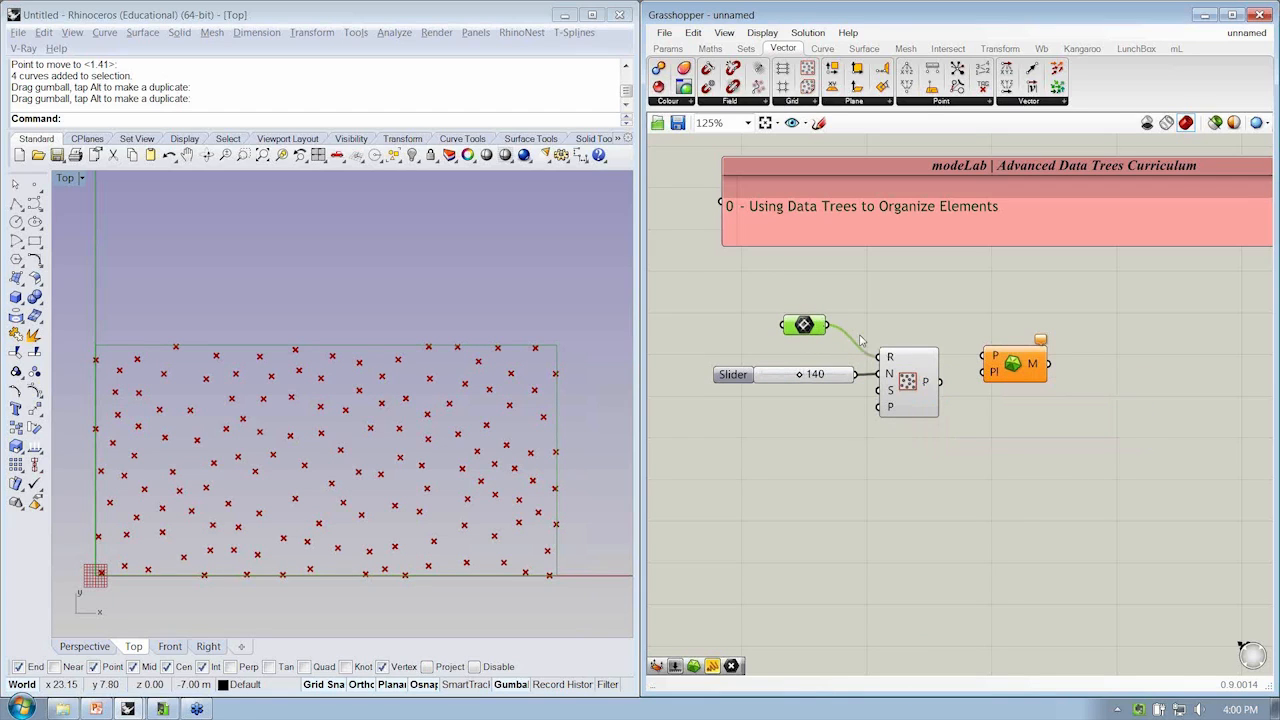
Group the rectangle parameter and name the group "Input | Rectangle"
key(ctrl+g)
right_click(824, 341)
text(In)
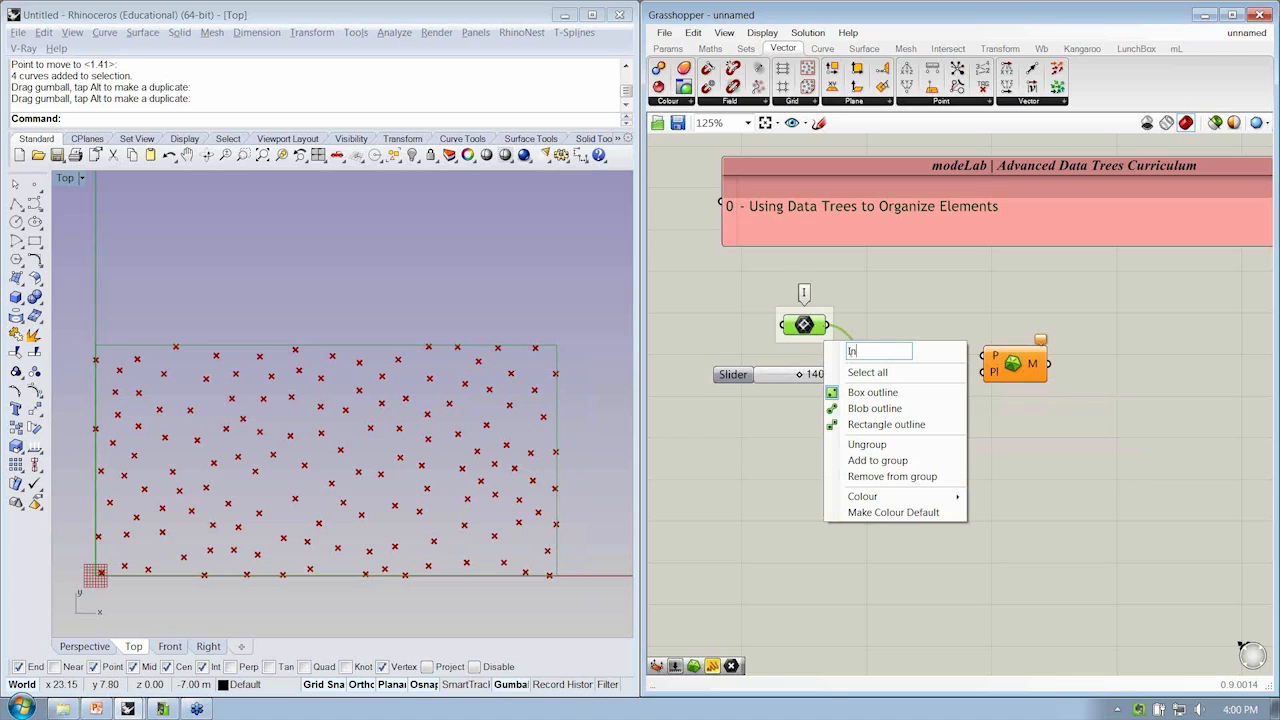
text(put |  Rectn)
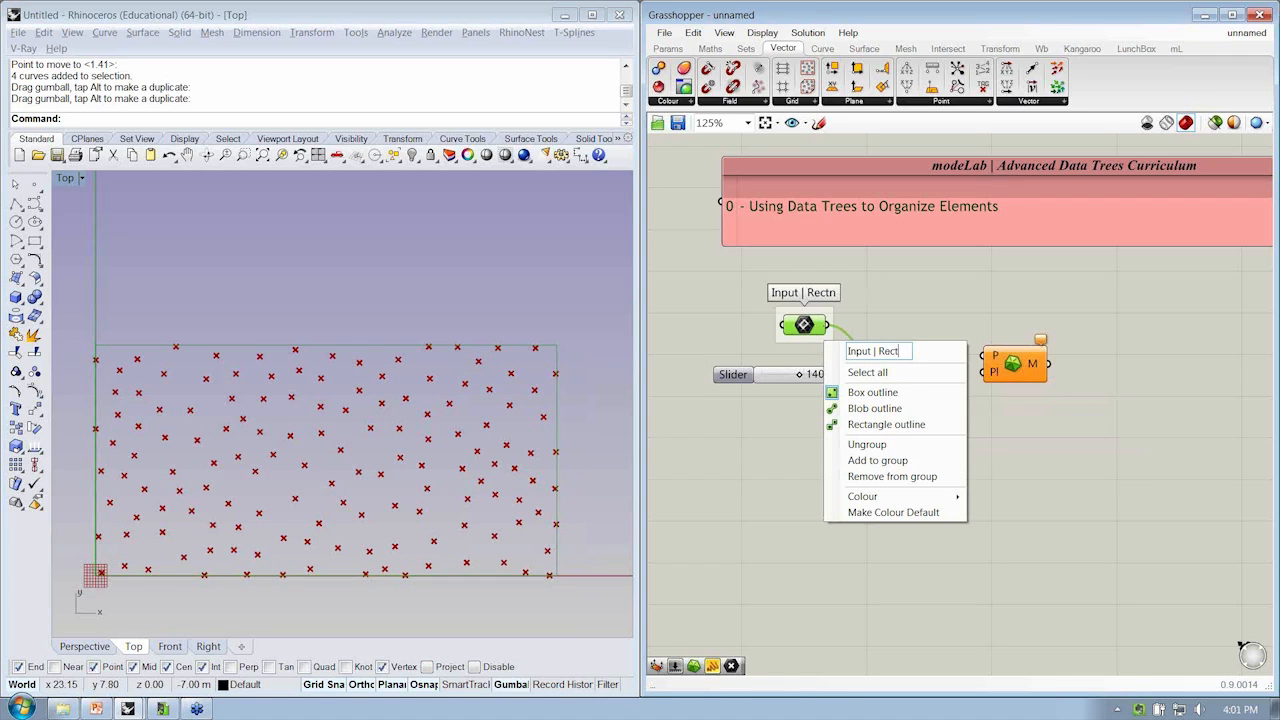
key(BackSpace)
text(angle)
key(Return)
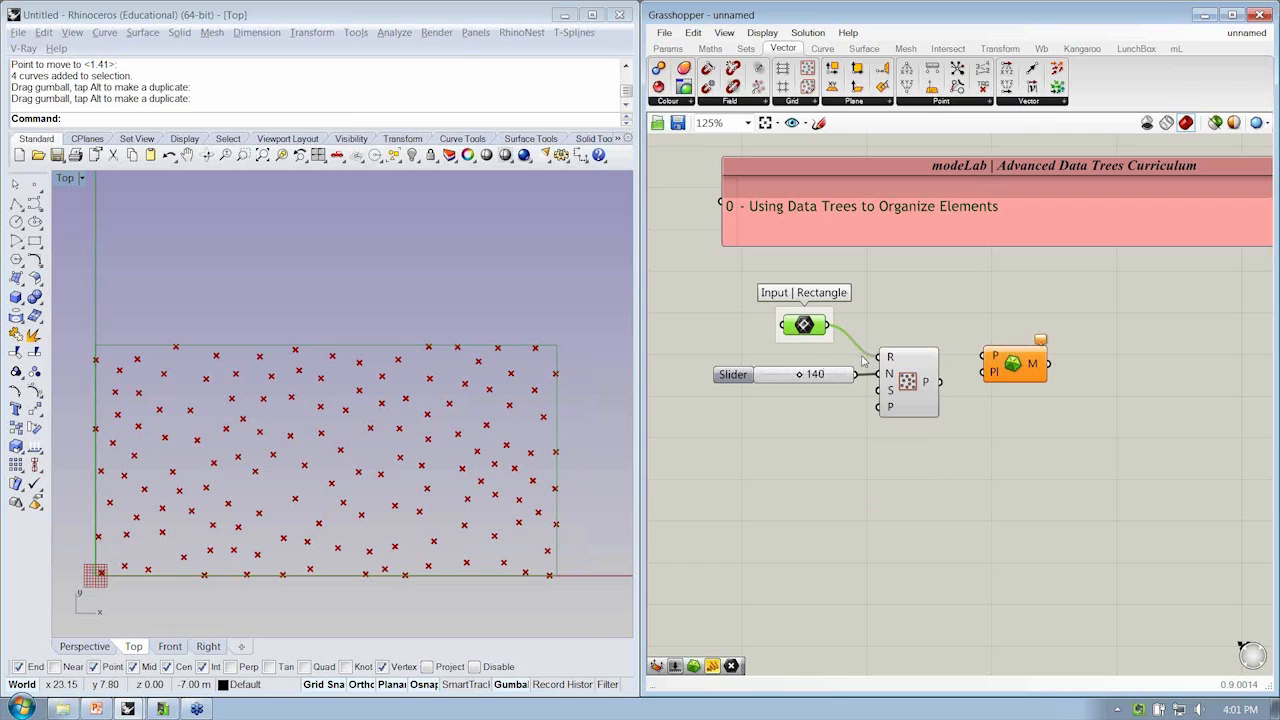
Realign the slider and Populate 2D component, and connect the populated points to the Delaunay mesh component's points input
drag(837, 391, 811, 381)
drag(898, 389, 889, 368)
click(910, 420)
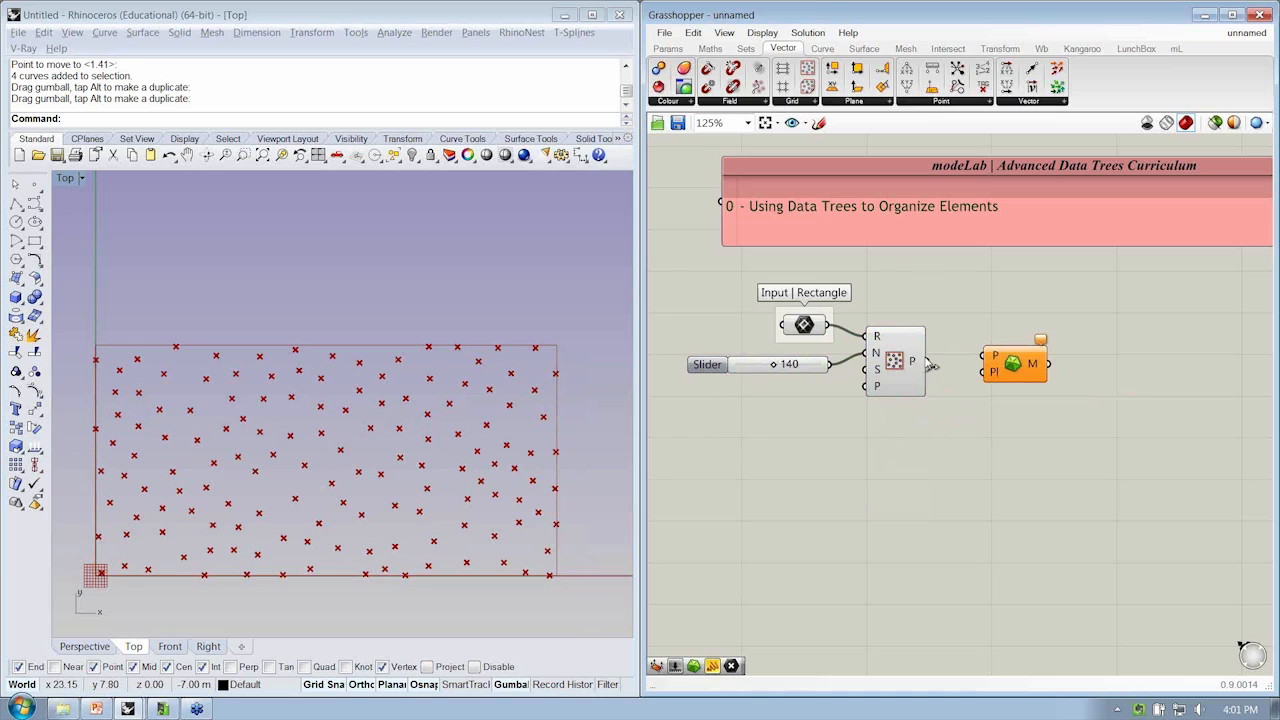
drag(927, 362, 1000, 370)
click(997, 387)
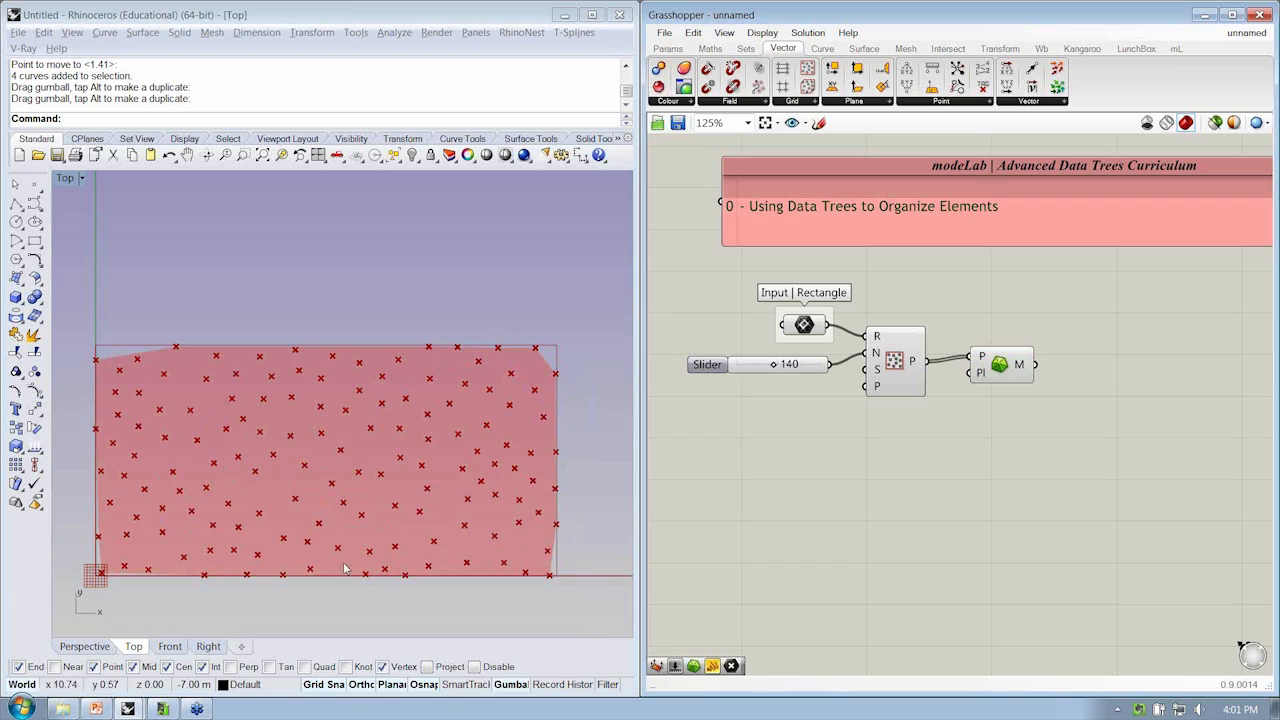
Turn on the preview of mesh edges
click(763, 33)
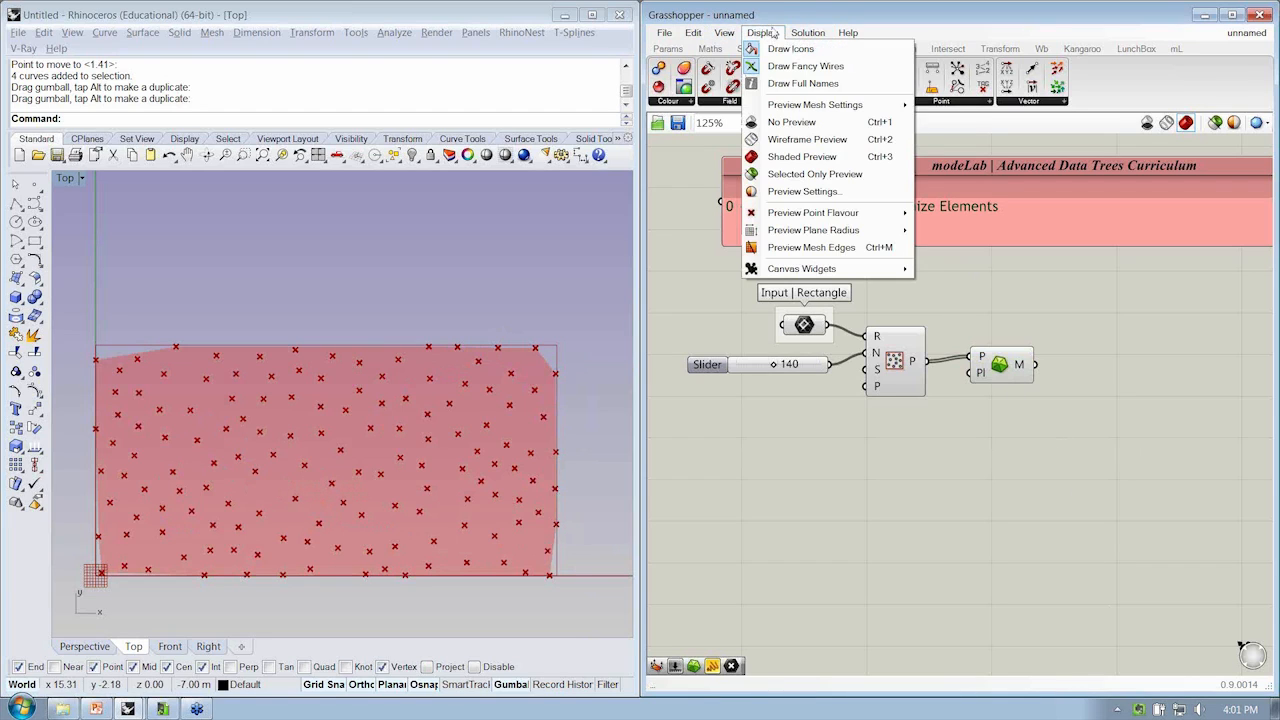
click(772, 34)
click(763, 35)
click(771, 249)
Examine how the mesh triangles connect the populated points across the rectangle in the Top view
scroll(359, 430, up, 2)
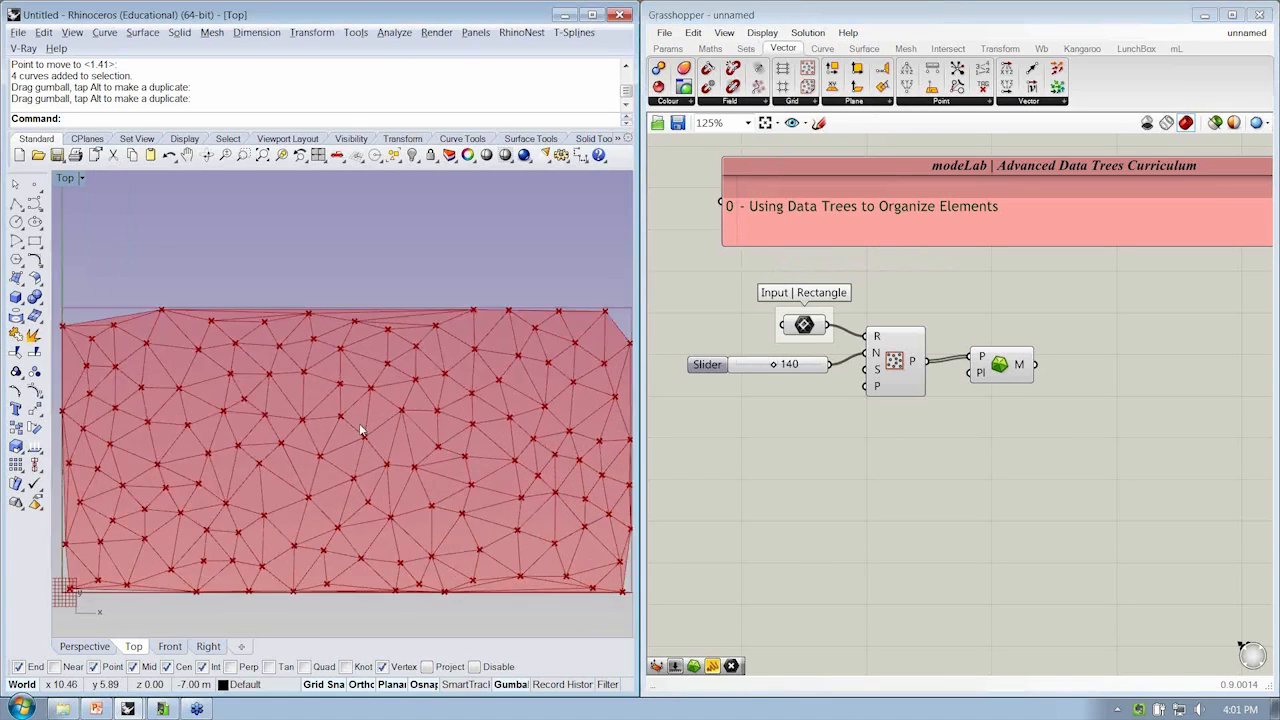
scroll(359, 428, up, 2)
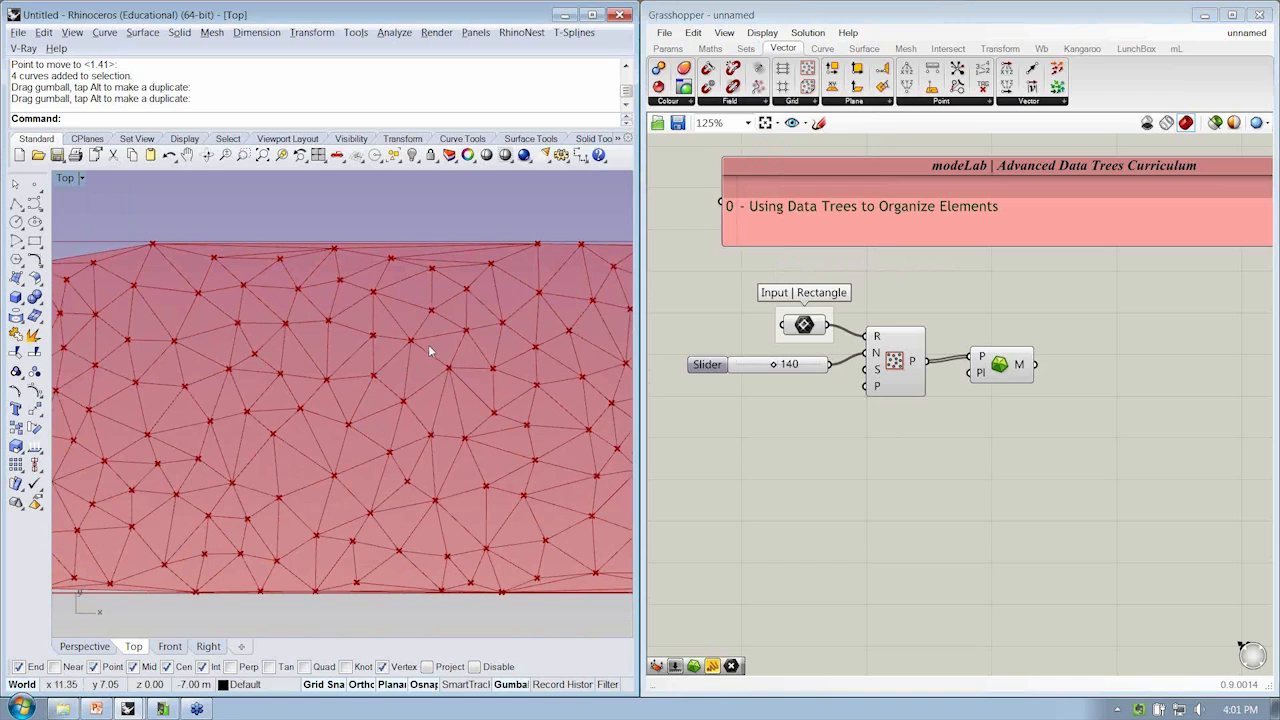
right_drag(394, 349, 443, 283)
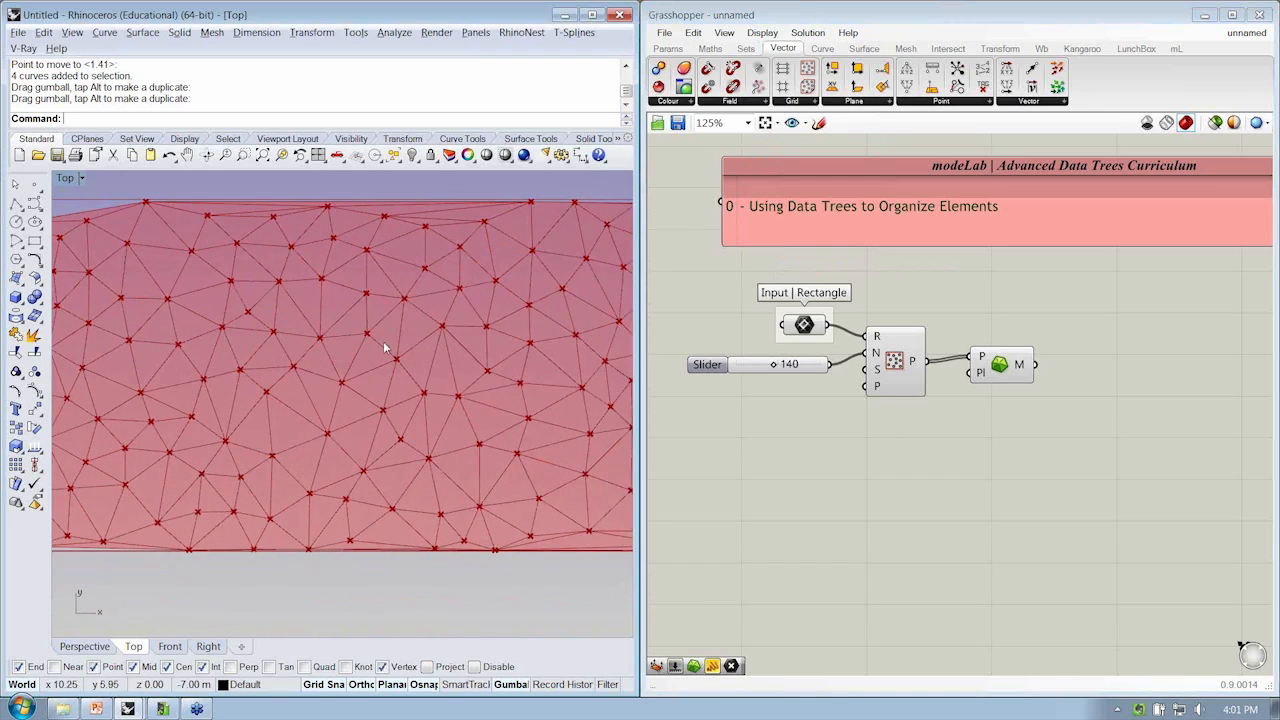
right_drag(525, 396, 403, 390)
right_drag(441, 280, 446, 223)
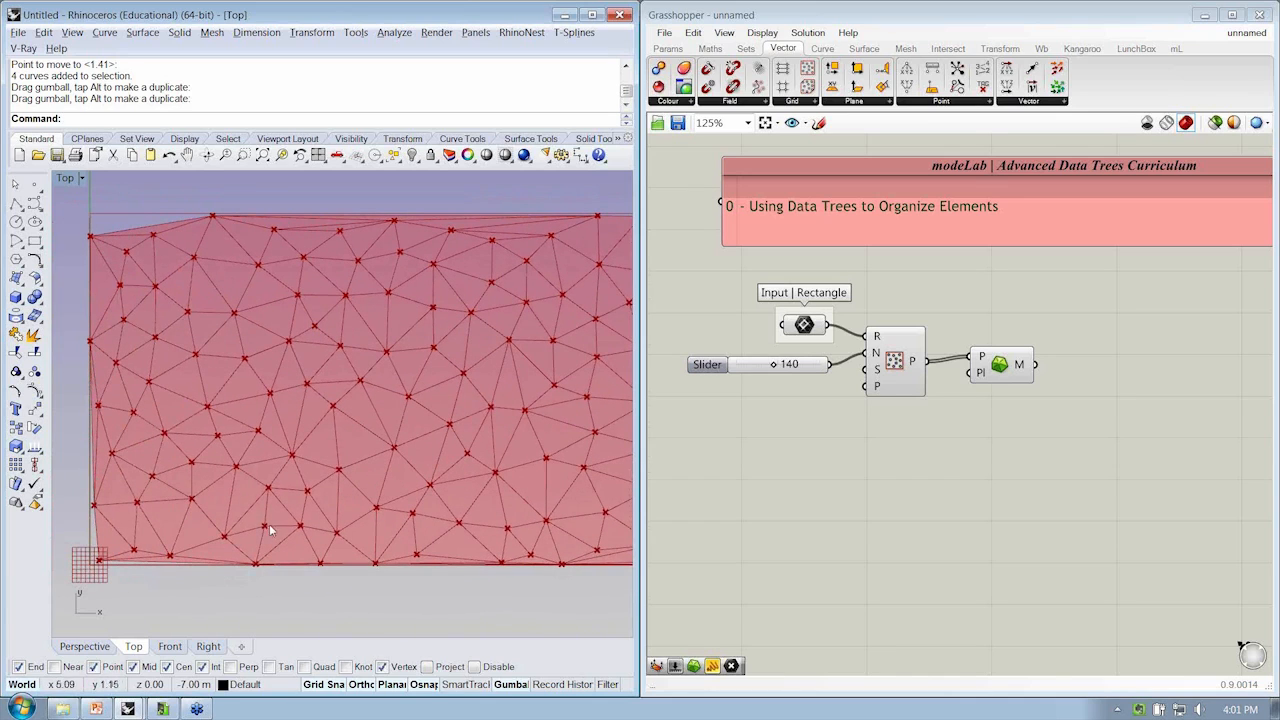
right_drag(409, 526, 373, 526)
scroll(381, 525, down, 2)
right_drag(437, 497, 404, 446)
Select the Delaunay mesh component to highlight its mesh in the viewport, and clear the selection
click(1041, 511)
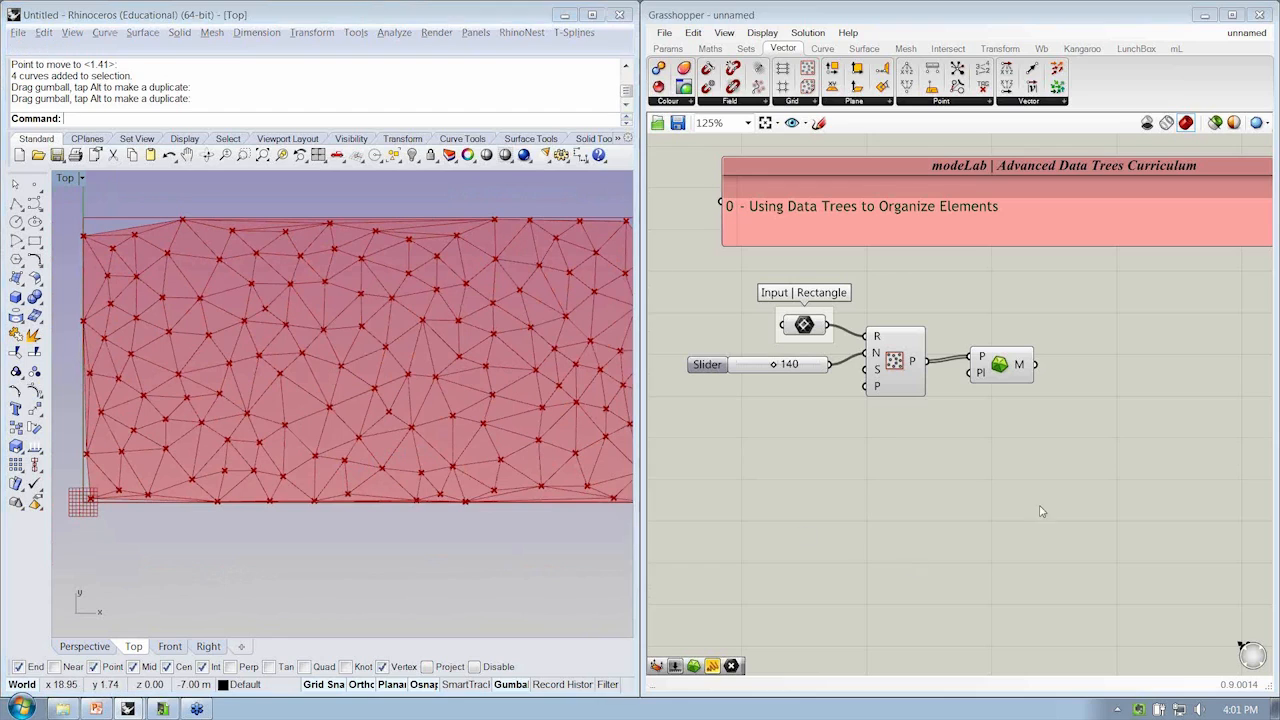
right_drag(1040, 511, 983, 514)
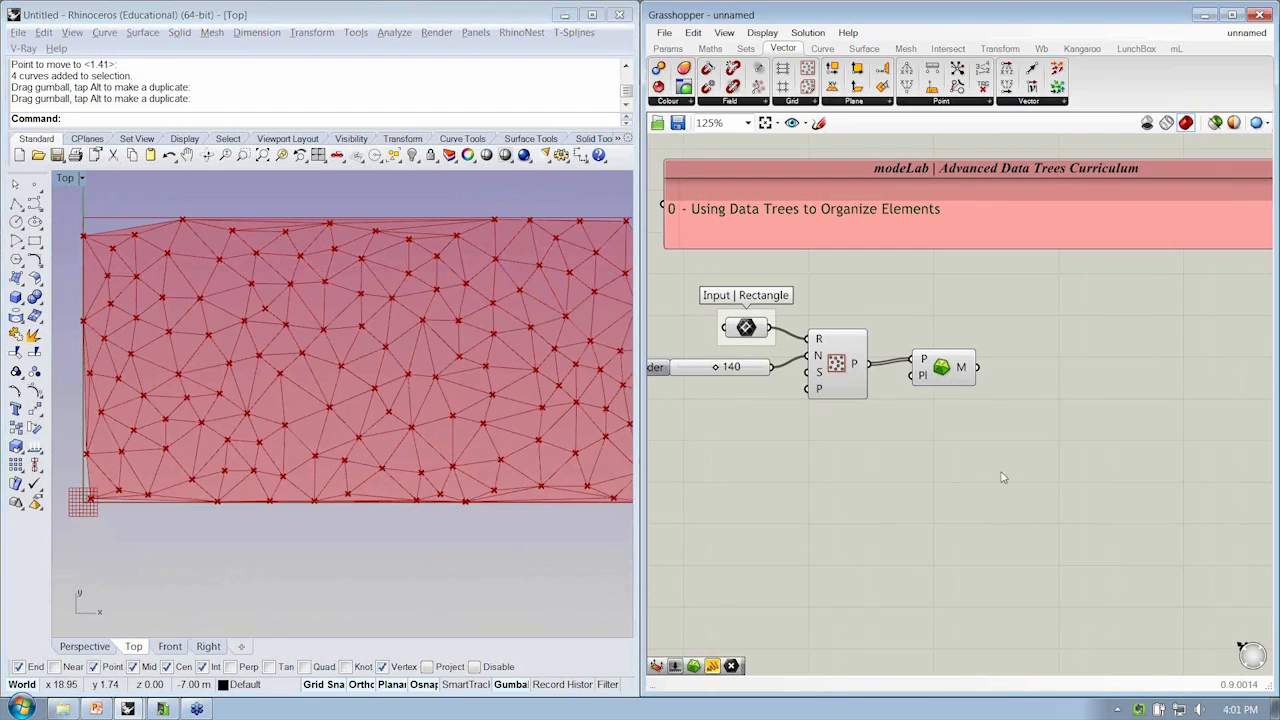
click(955, 375)
right_drag(1051, 372, 979, 377)
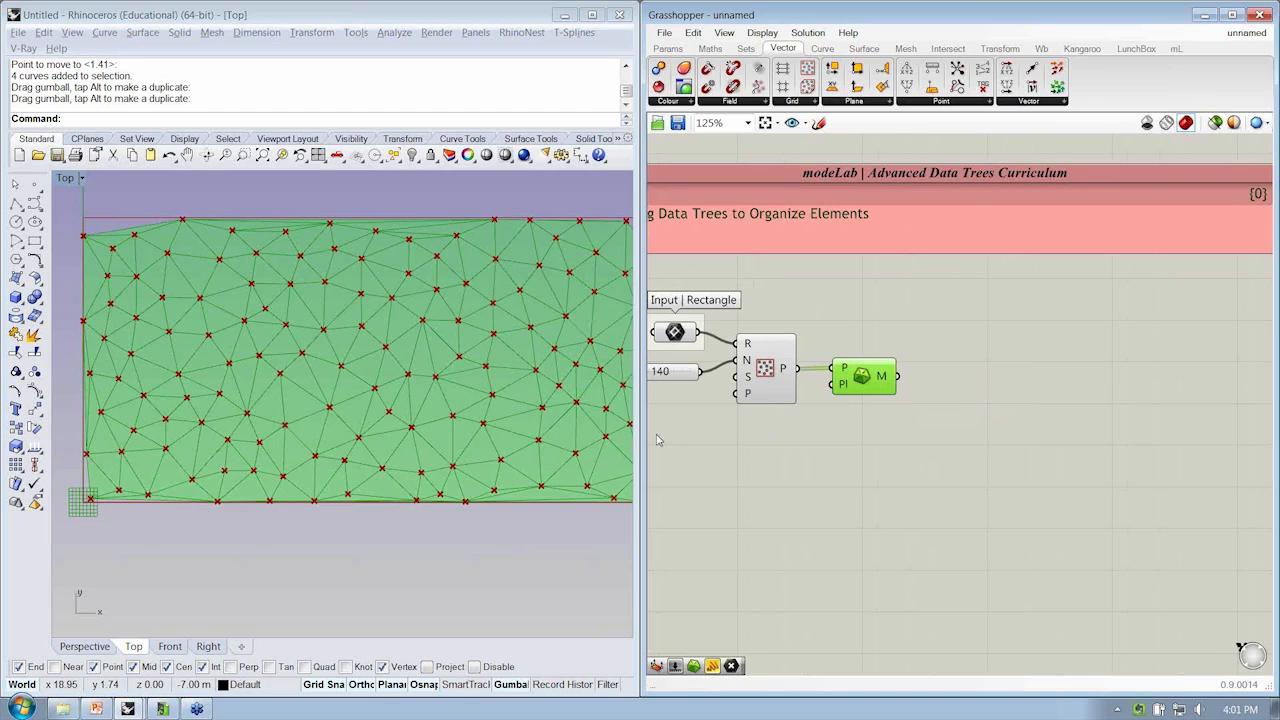
click(815, 407)
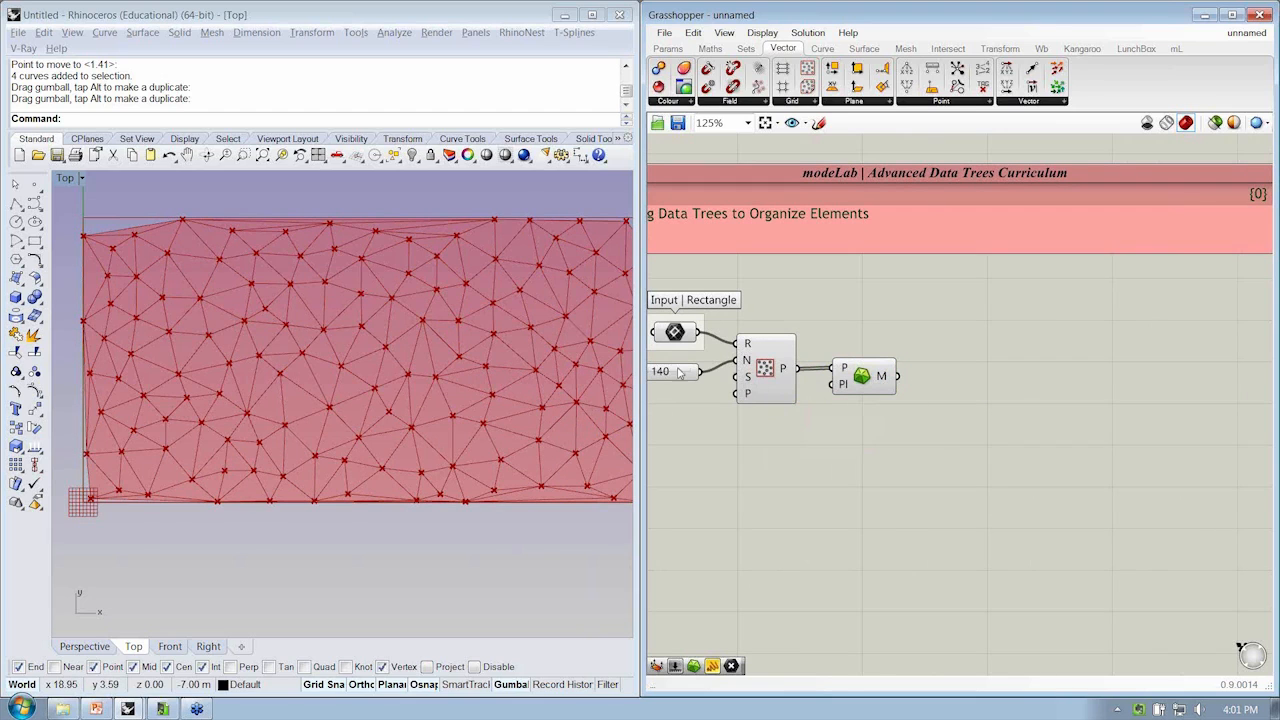
mouse_move(500, 370)
right_down()
mouse_move(465, 382)
mouse_move(491, 411)
mouse_move(486, 391)
right_up()
scroll(494, 395, down, 2)
scroll(479, 393, up, 2)
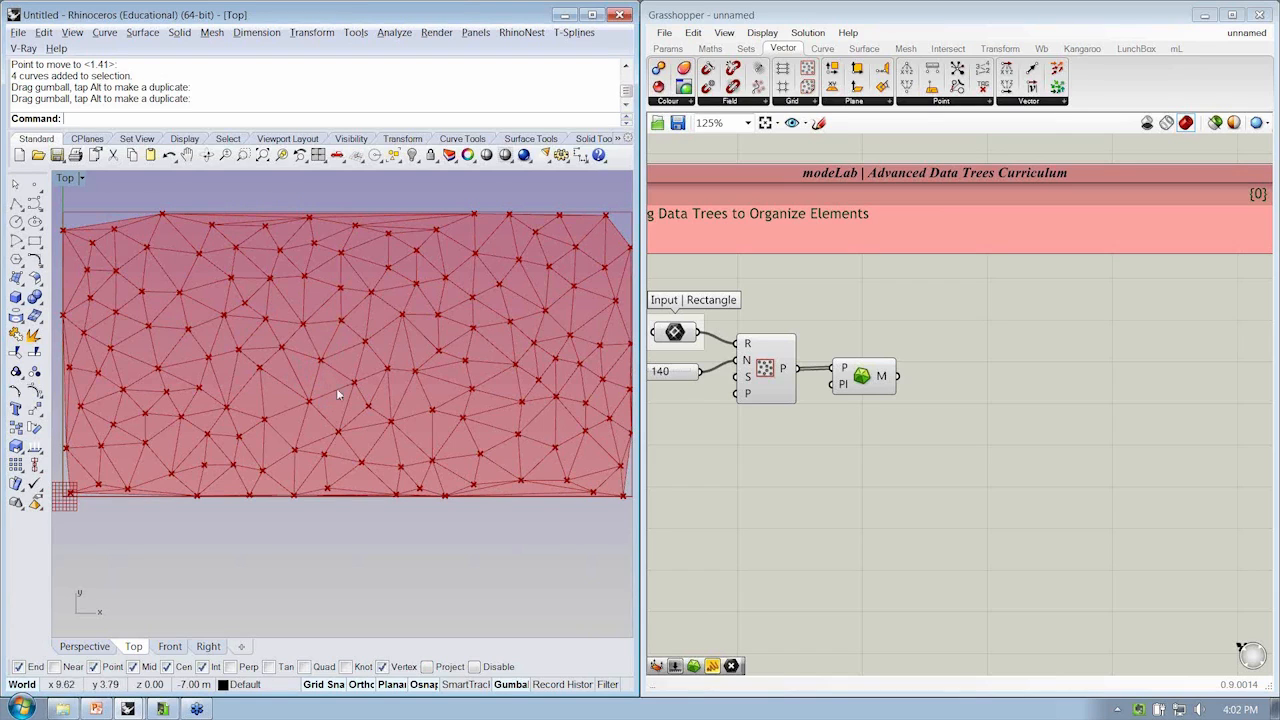
right_drag(470, 370, 487, 373)
scroll(477, 369, down, 2)
right_drag(477, 369, 471, 363)
scroll(470, 362, up, 2)
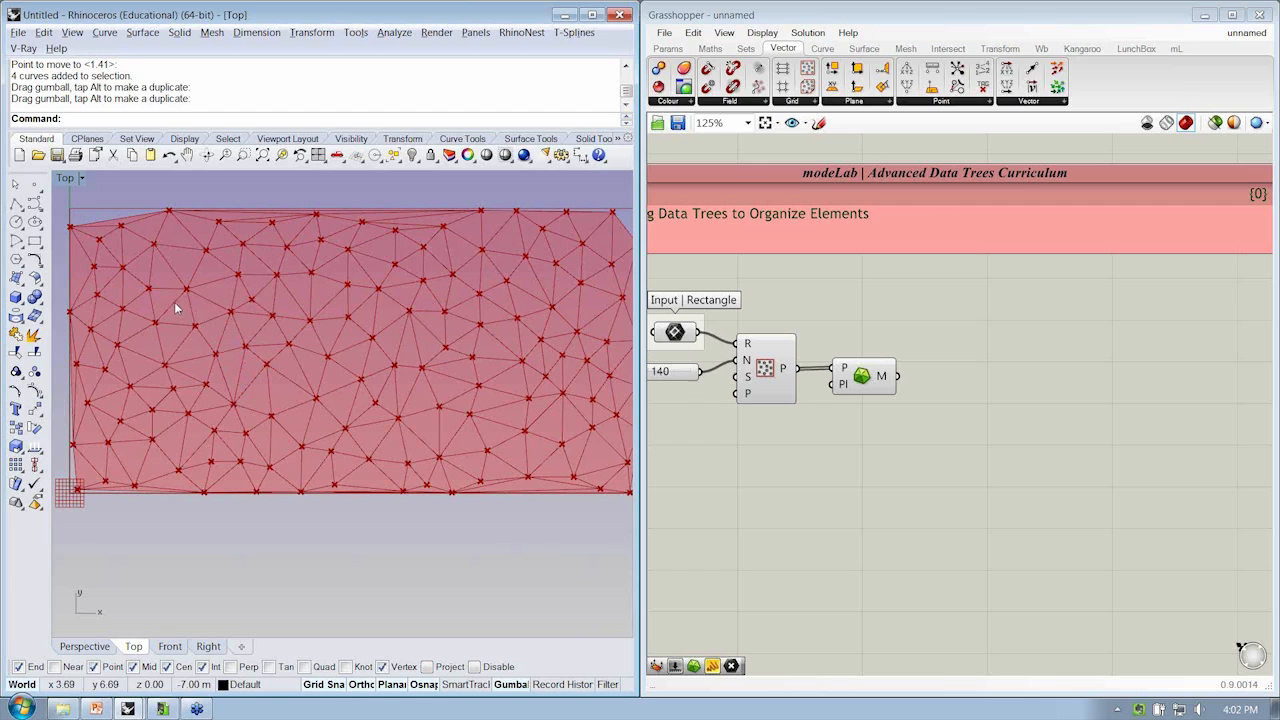
Switch from the Top view to a maximized Perspective view and orbit to see the whole mesh at an angle
double_click(67, 180)
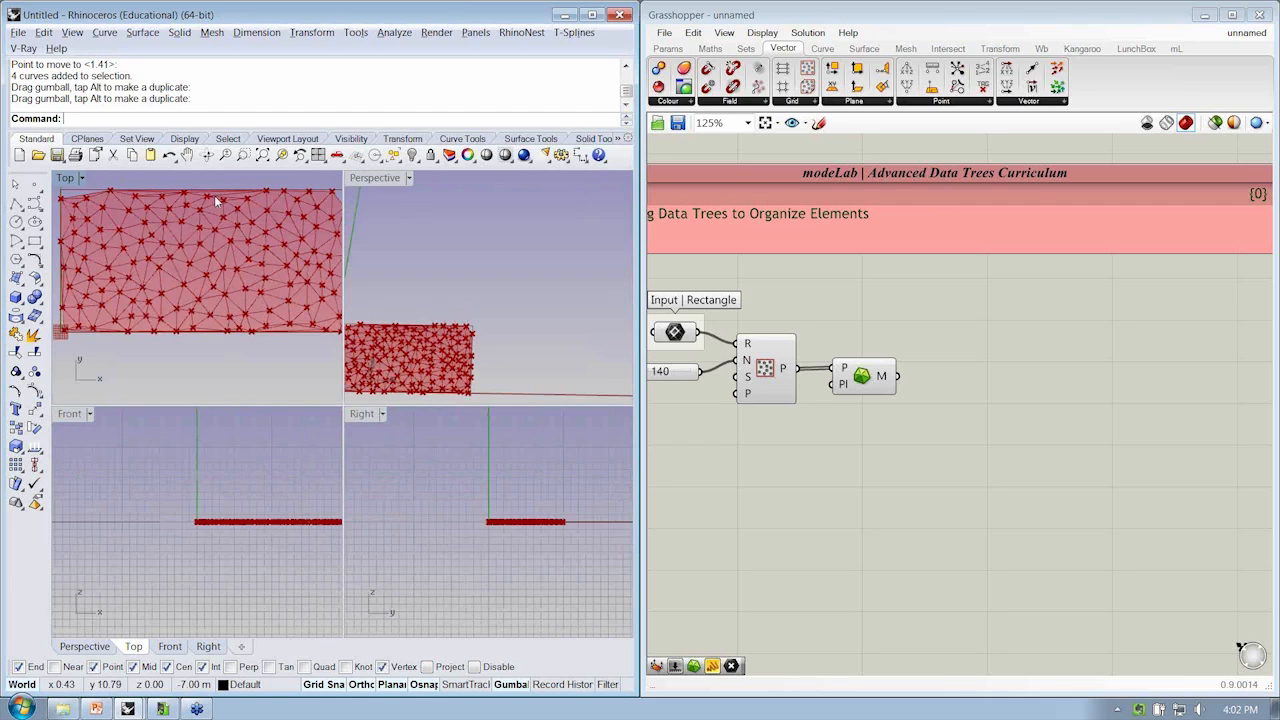
click(375, 177)
double_click(375, 177)
right_drag(207, 439, 273, 350)
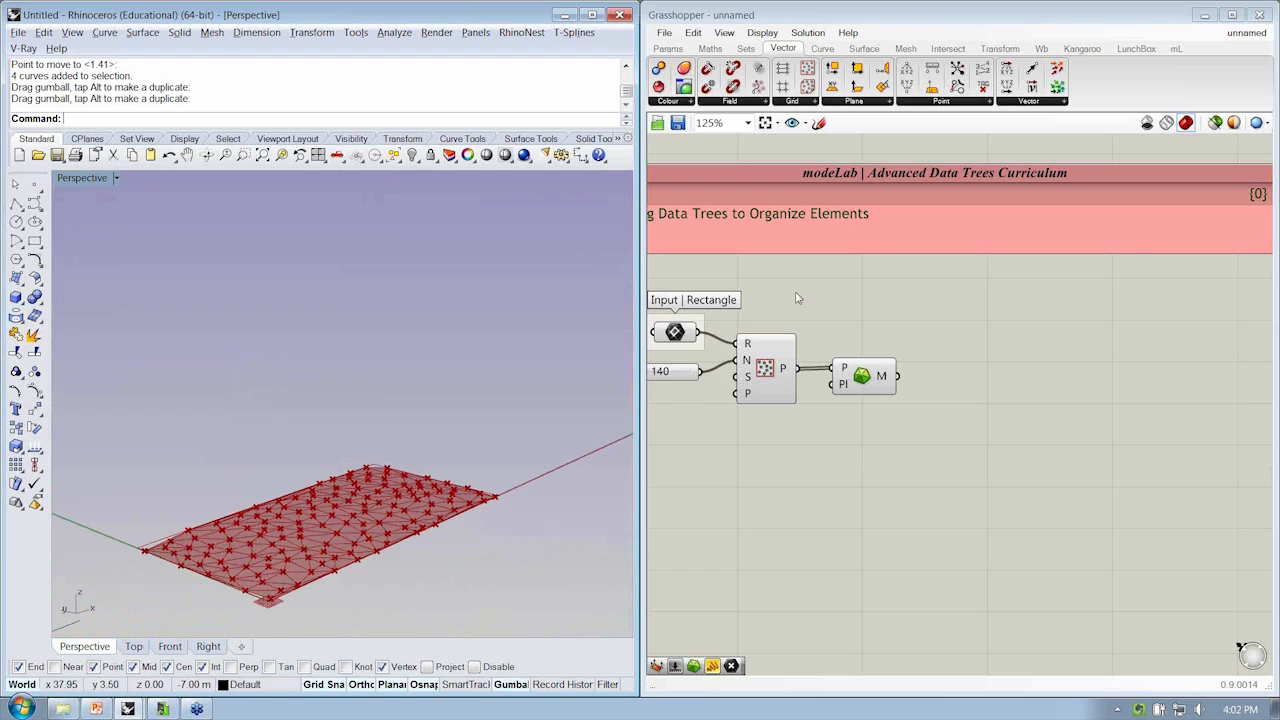
Add a Populate 3D component below Populate 2D and feed its points into the Delaunay Mesh component
click(812, 103)
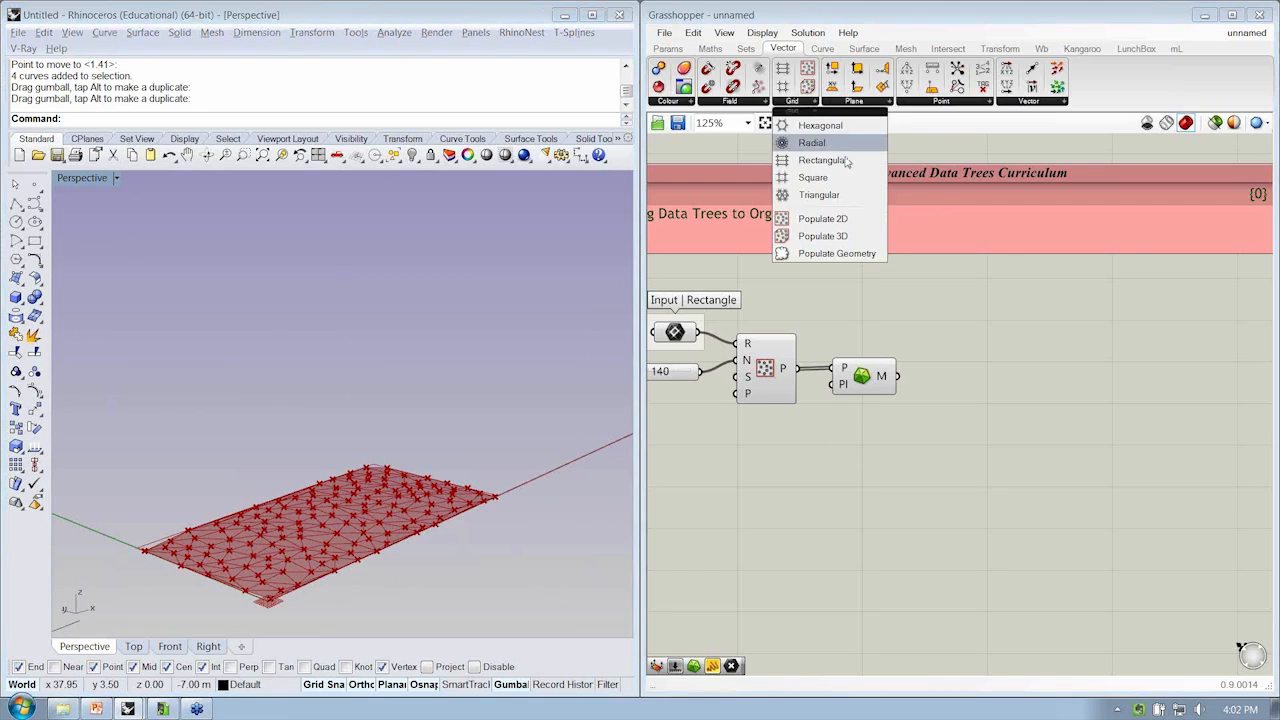
click(801, 236)
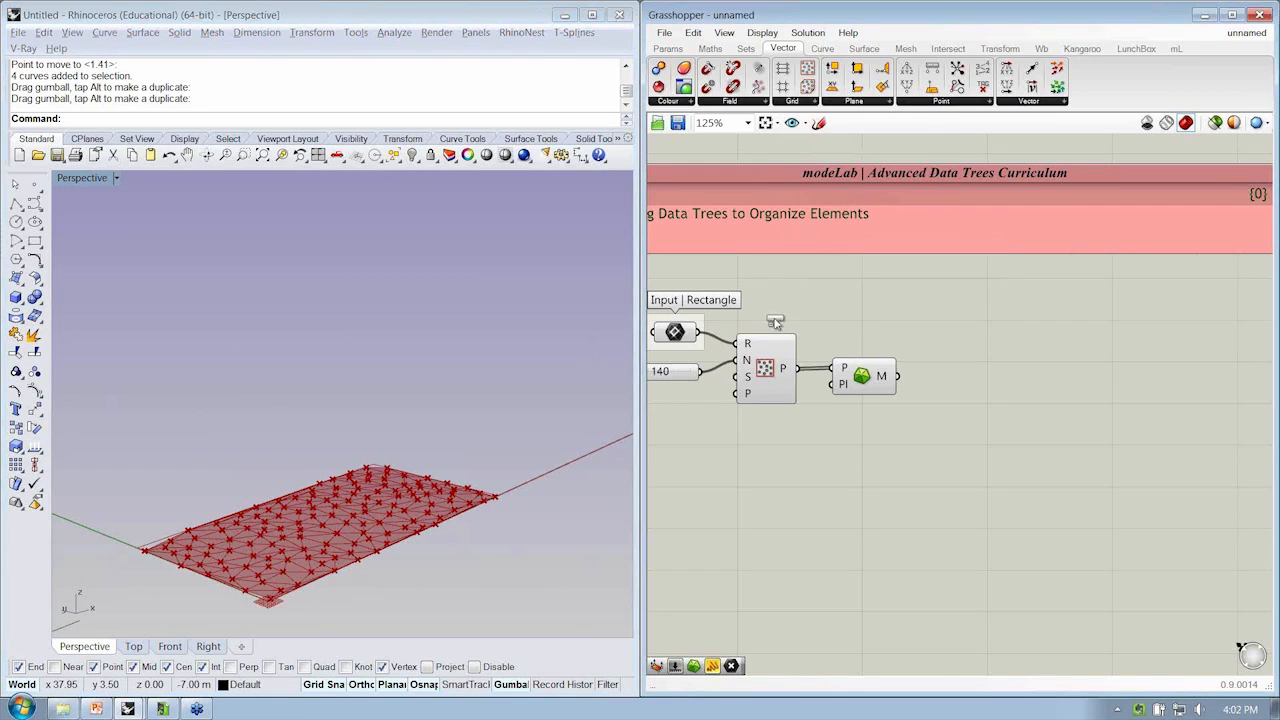
click(760, 468)
drag(792, 471, 831, 369)
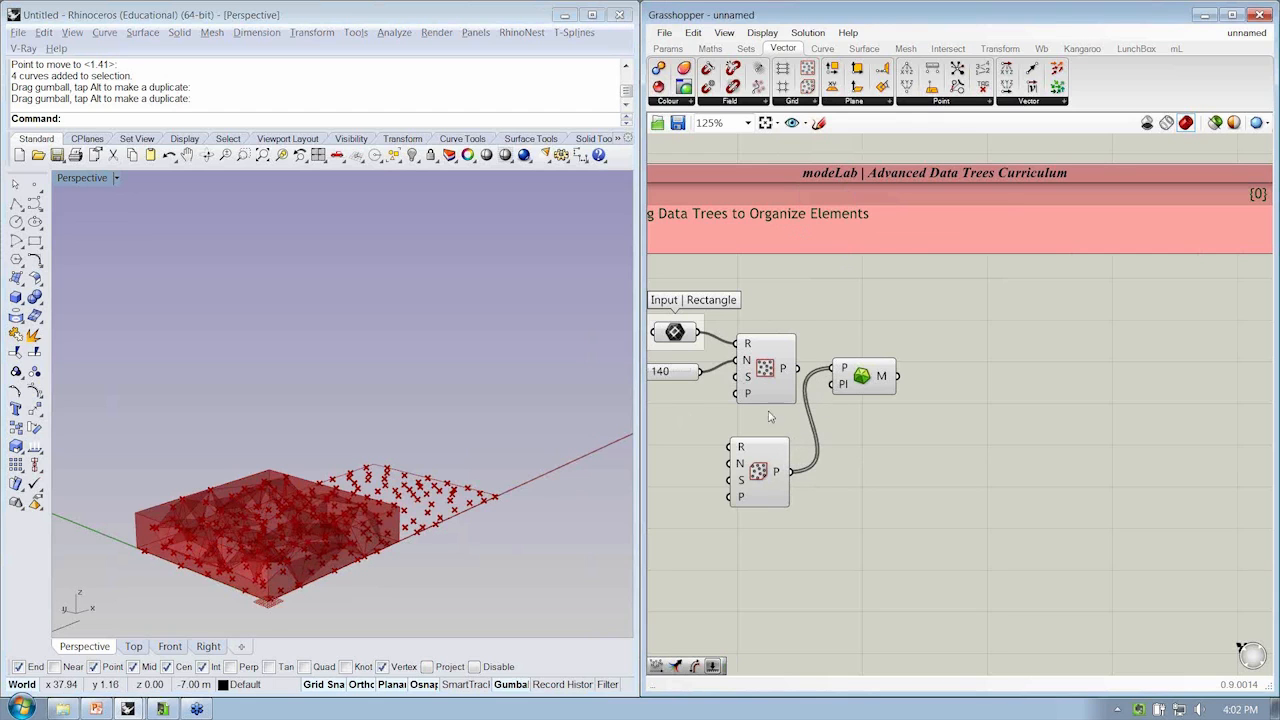
Hide the preview of Populate 3D and inspect the resulting Delaunay mesh up close in the Perspective view
right_click(762, 481)
click(802, 507)
scroll(293, 447, up, 4)
right_drag(288, 452, 342, 481)
scroll(207, 520, up, 3)
scroll(284, 476, up, 3)
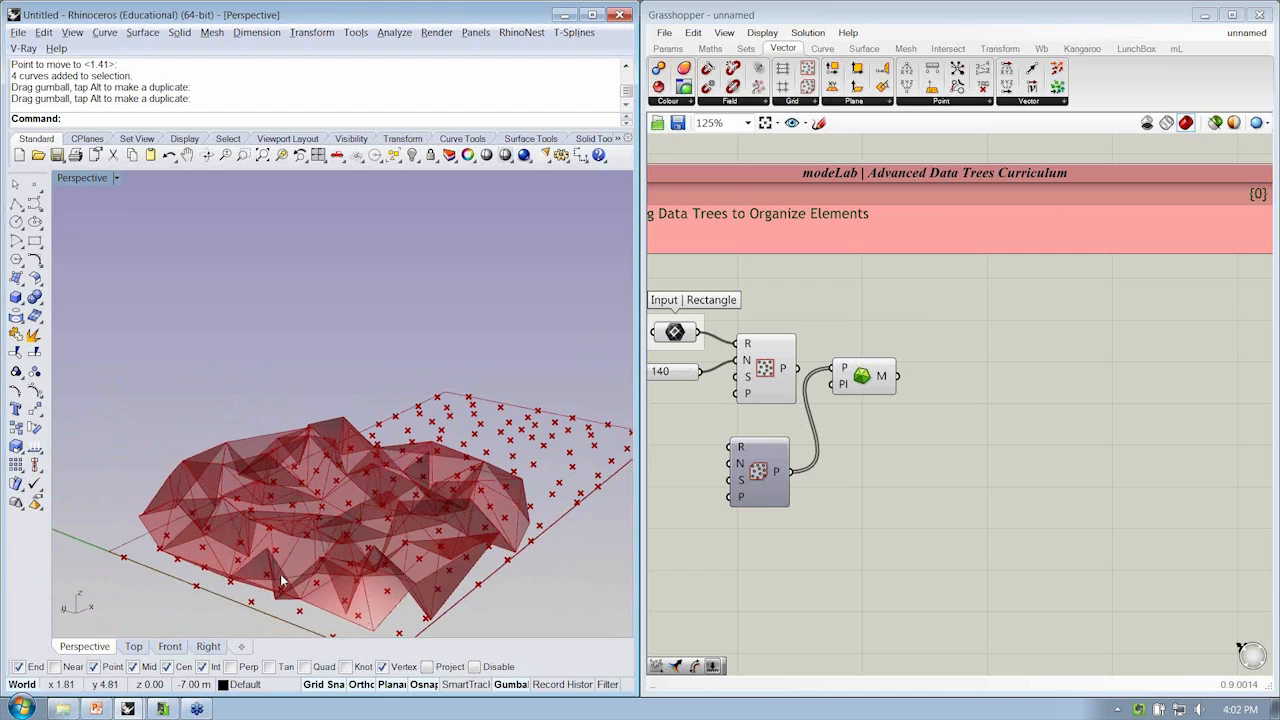
Feed the Populate 2D points into the Delaunay Mesh again and place Populate 3D directly beneath Populate 2D
drag(798, 369, 835, 376)
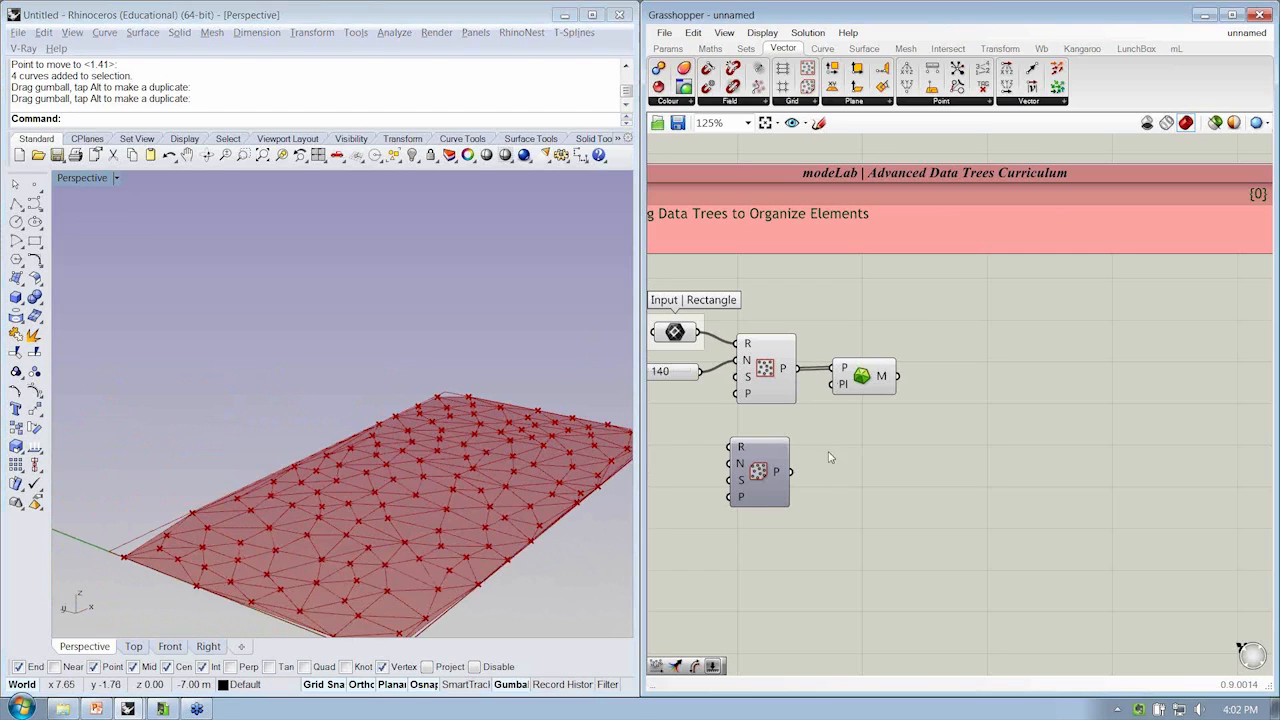
right_drag(486, 413, 404, 422)
mouse_move(776, 477)
mouse_down()
mouse_move(766, 468)
mouse_move(784, 453)
mouse_move(760, 465)
mouse_up()
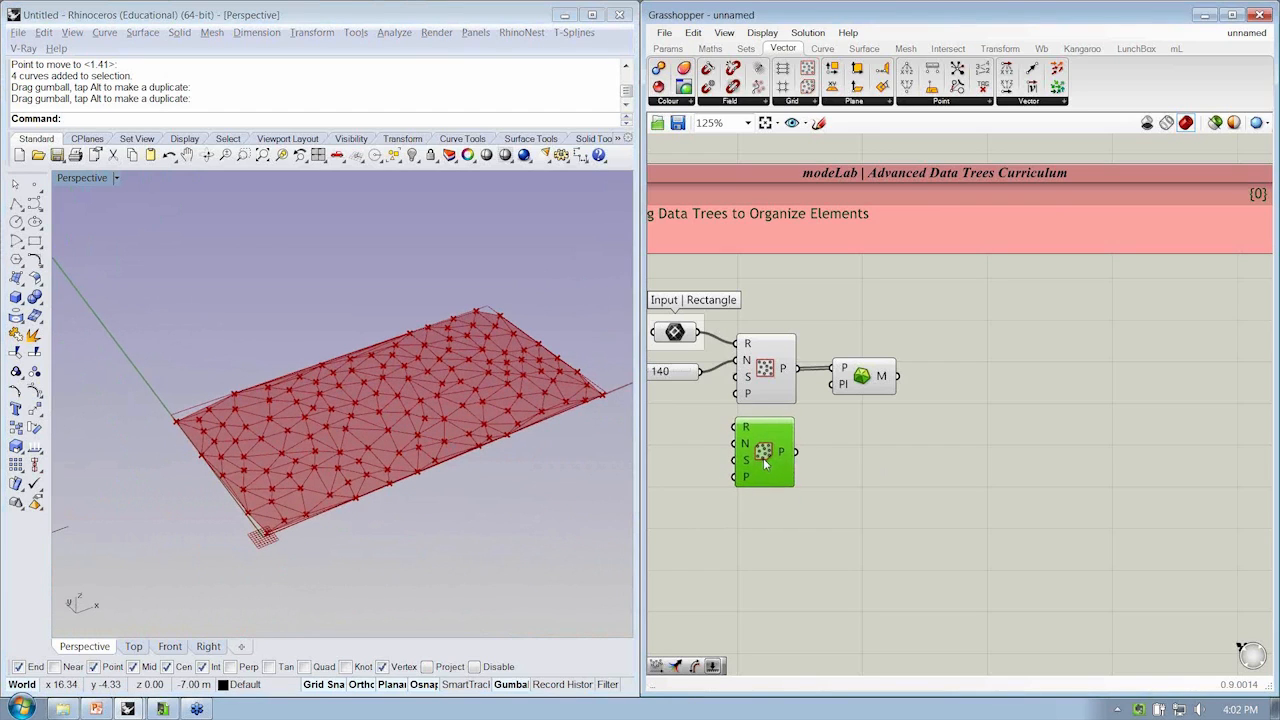
click(908, 476)
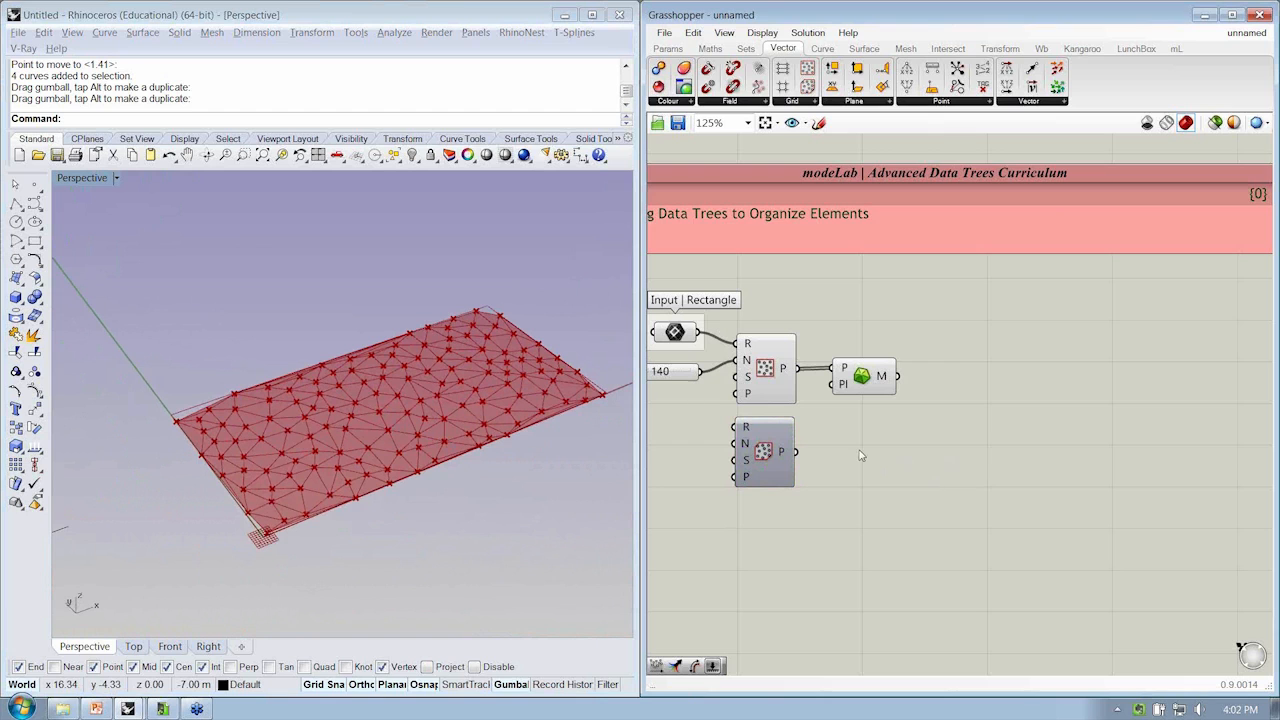
Examine the triangular faces, edges and vertices of the flat Delaunay mesh in the Perspective view
right_drag(1035, 430, 988, 453)
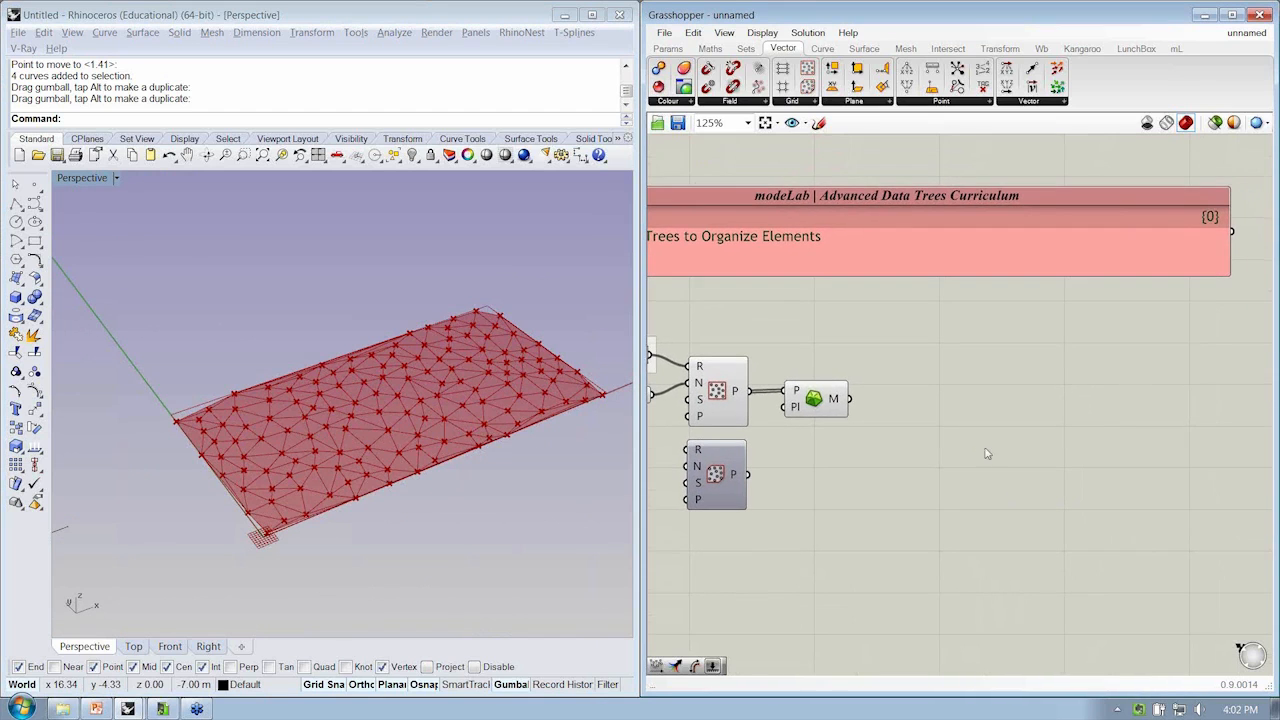
right_drag(511, 484, 496, 512)
scroll(380, 440, up, 4)
right_drag(374, 448, 356, 436)
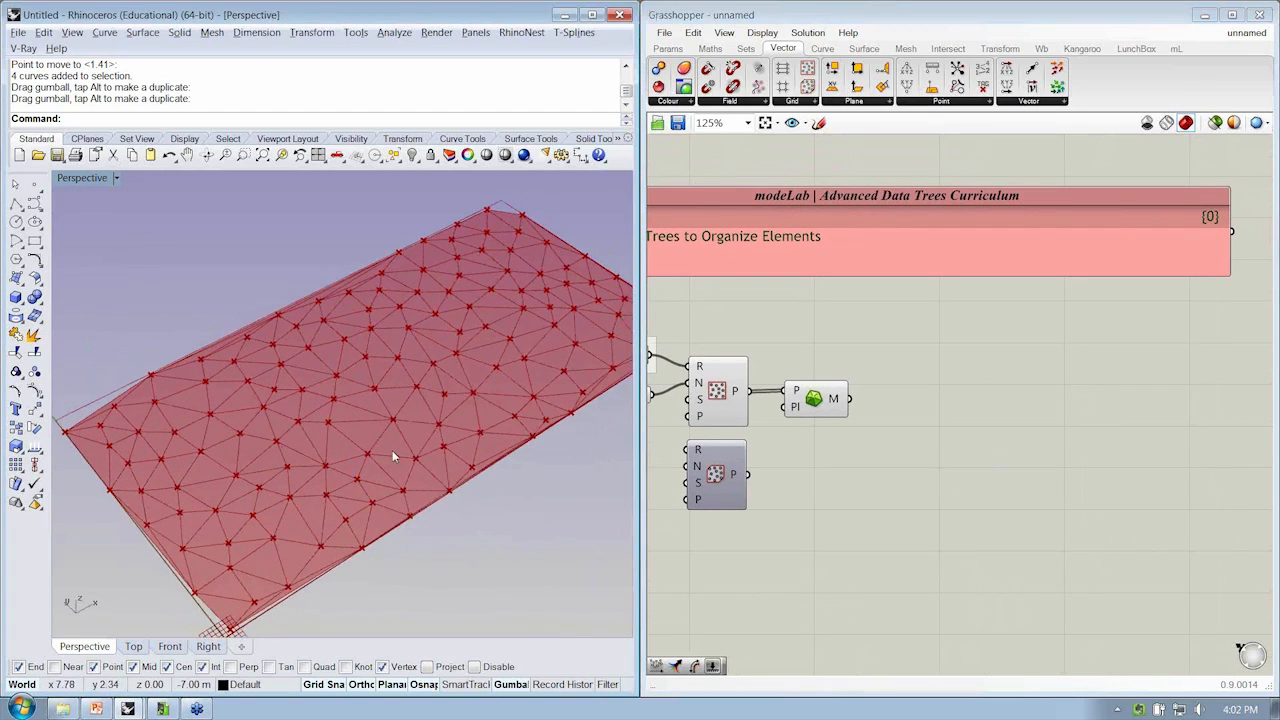
click(906, 49)
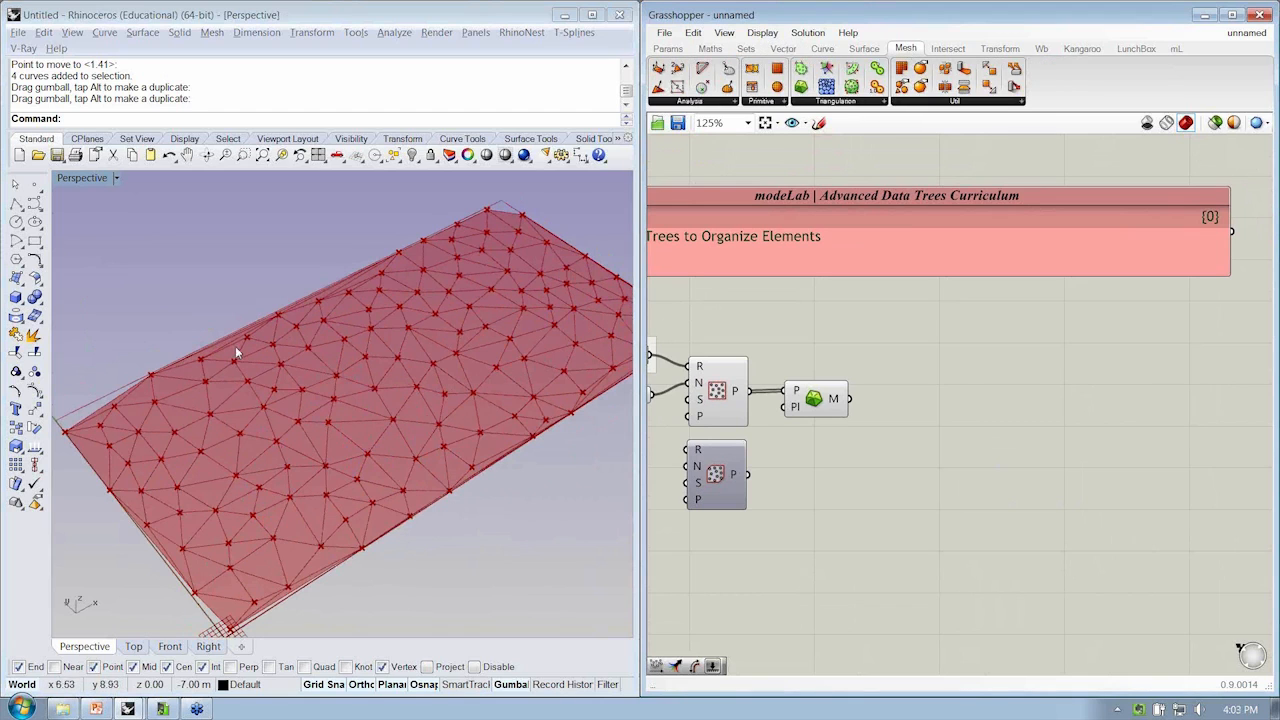
right_drag(237, 558, 222, 563)
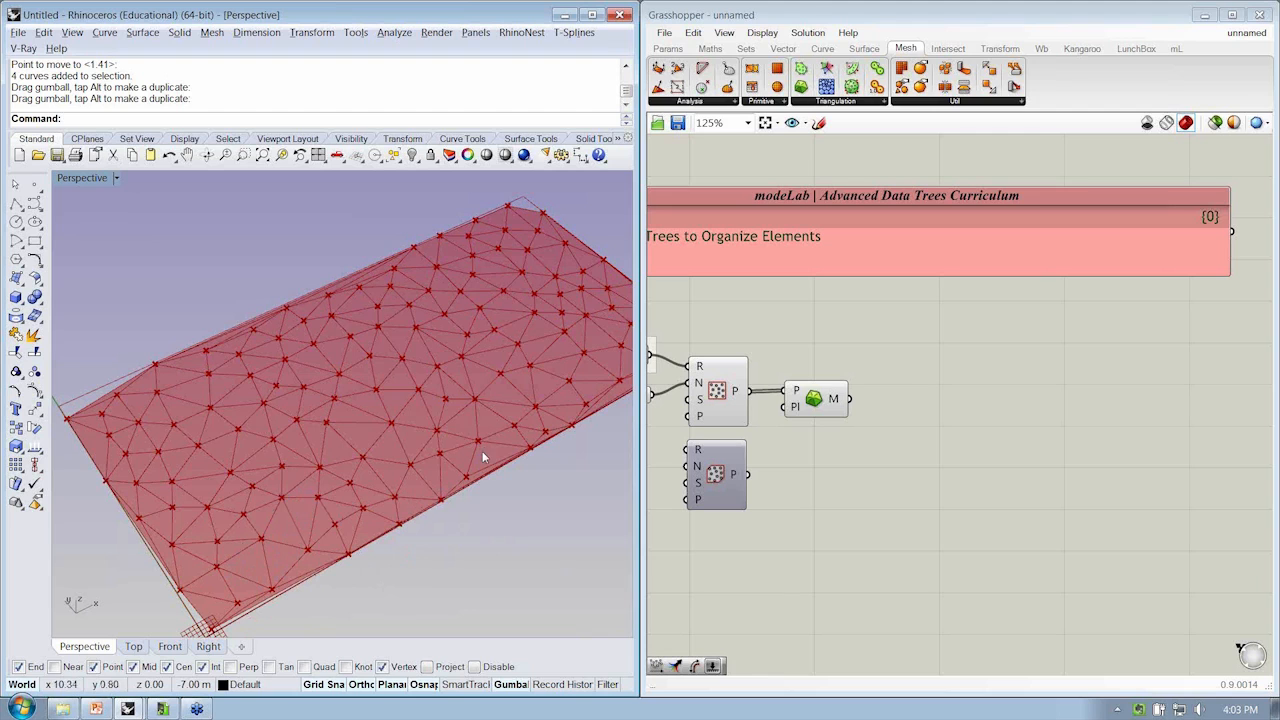
right_drag(378, 452, 308, 490)
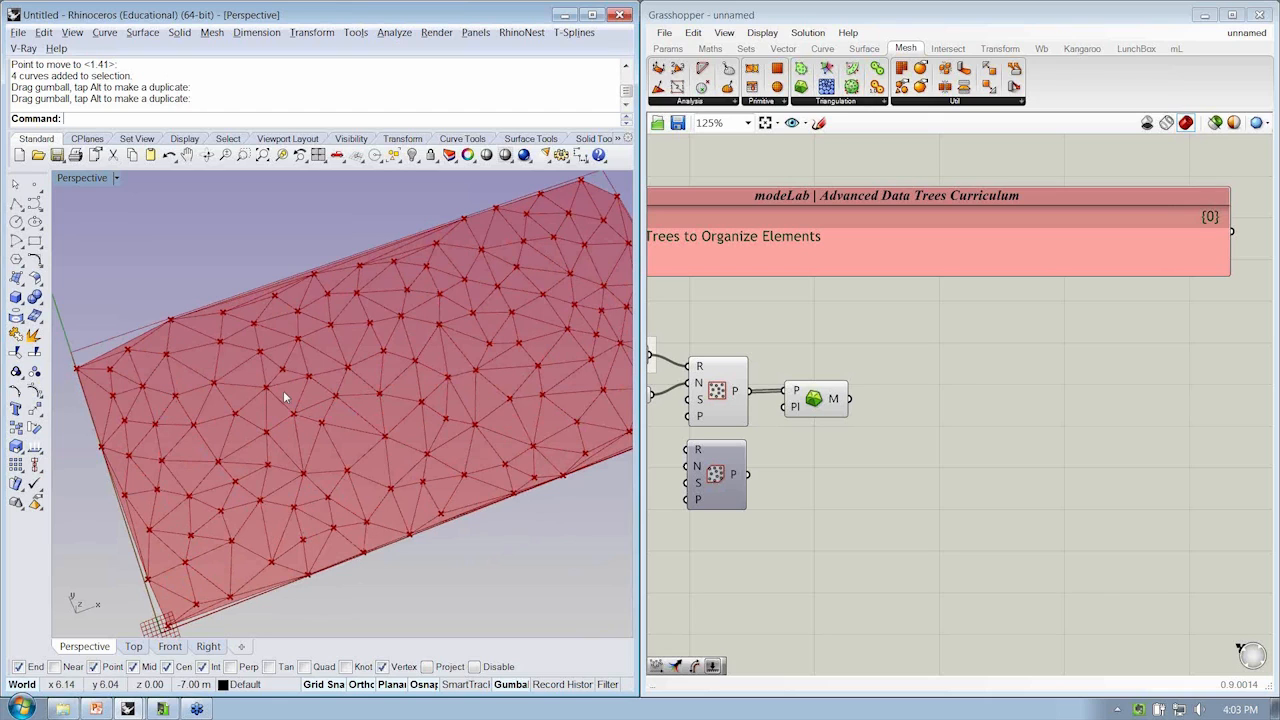
right_drag(266, 448, 301, 445)
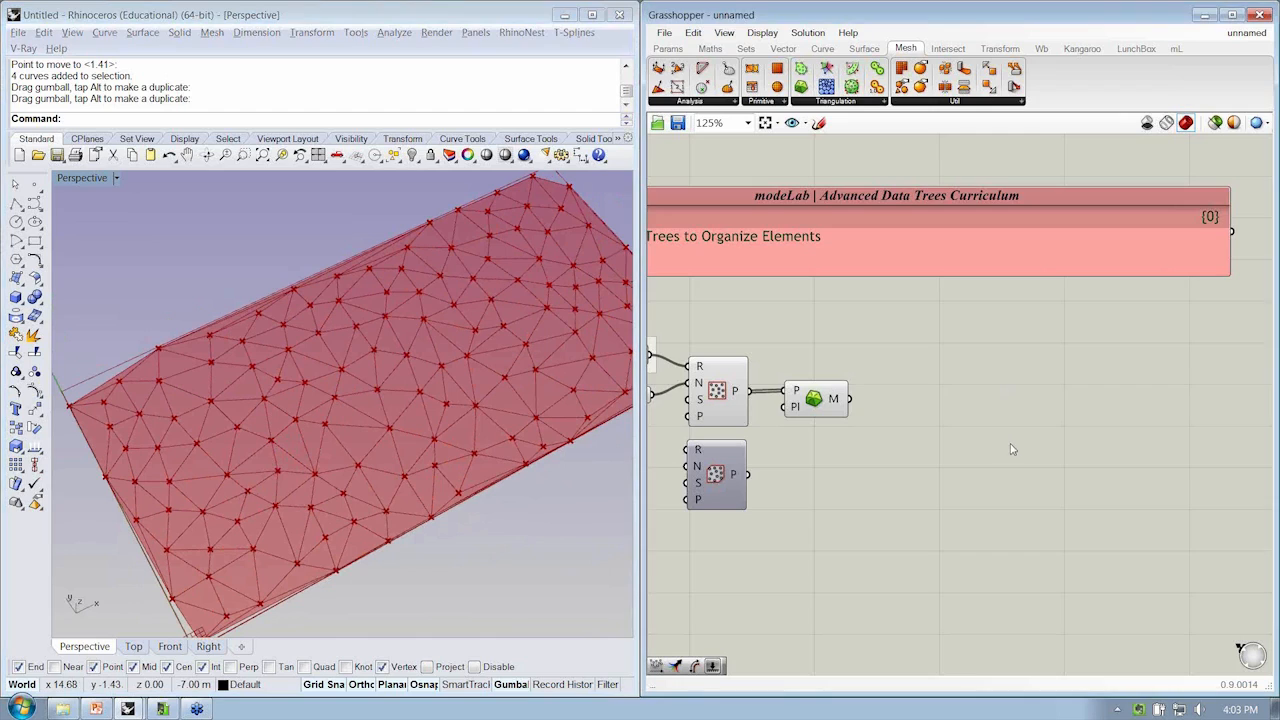
Add a Face Normals component fed by the Delaunay mesh and inspect the face centre points up close
right_drag(1008, 448, 977, 433)
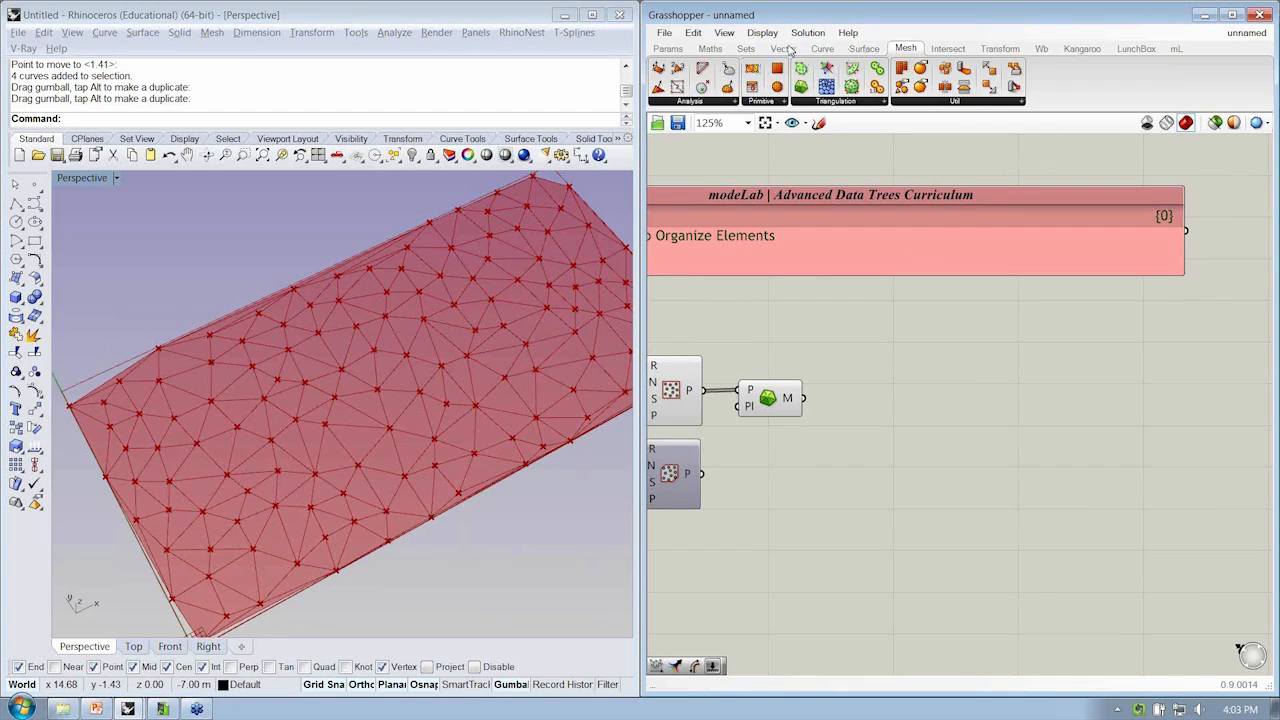
click(724, 102)
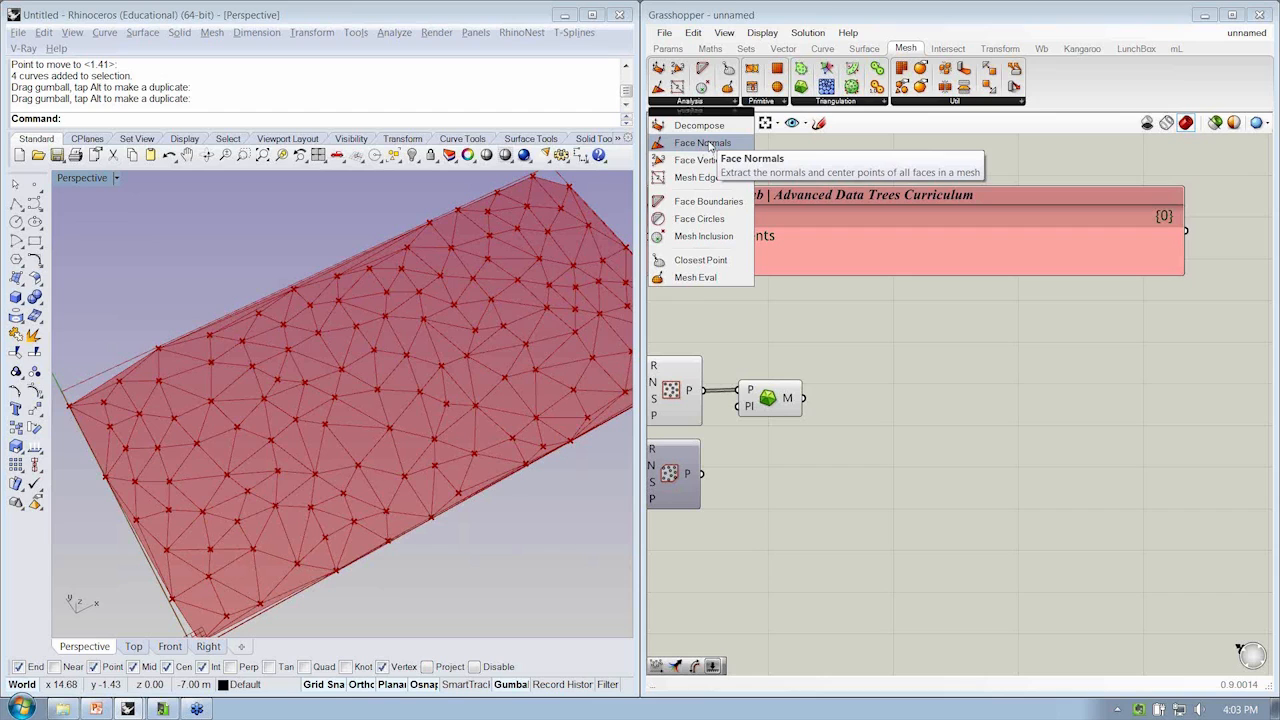
drag(710, 147, 895, 350)
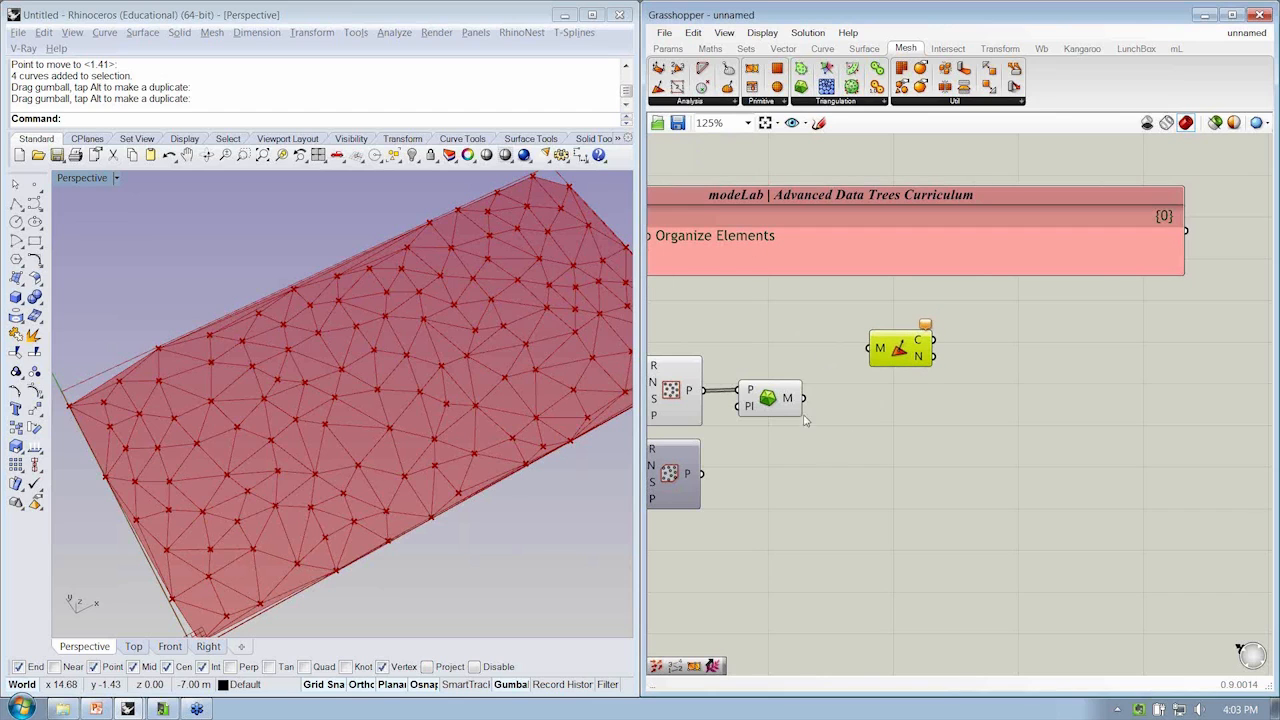
drag(803, 398, 895, 410)
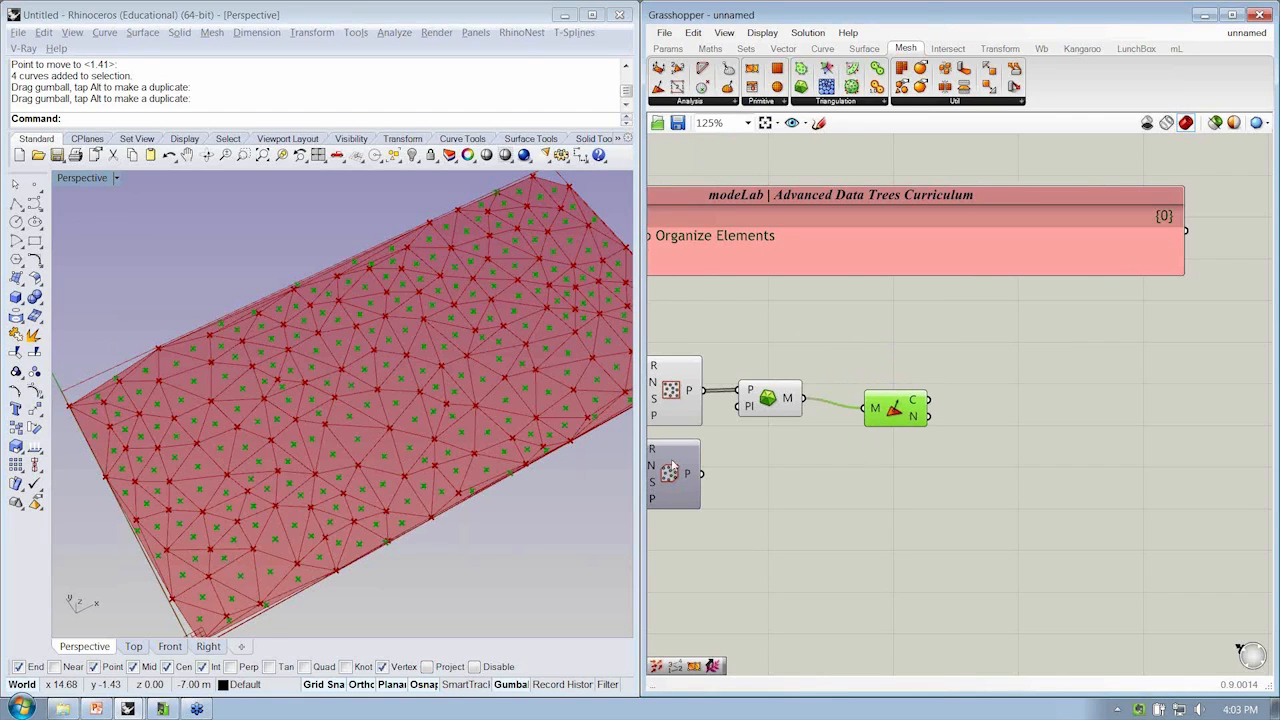
right_drag(335, 416, 363, 417)
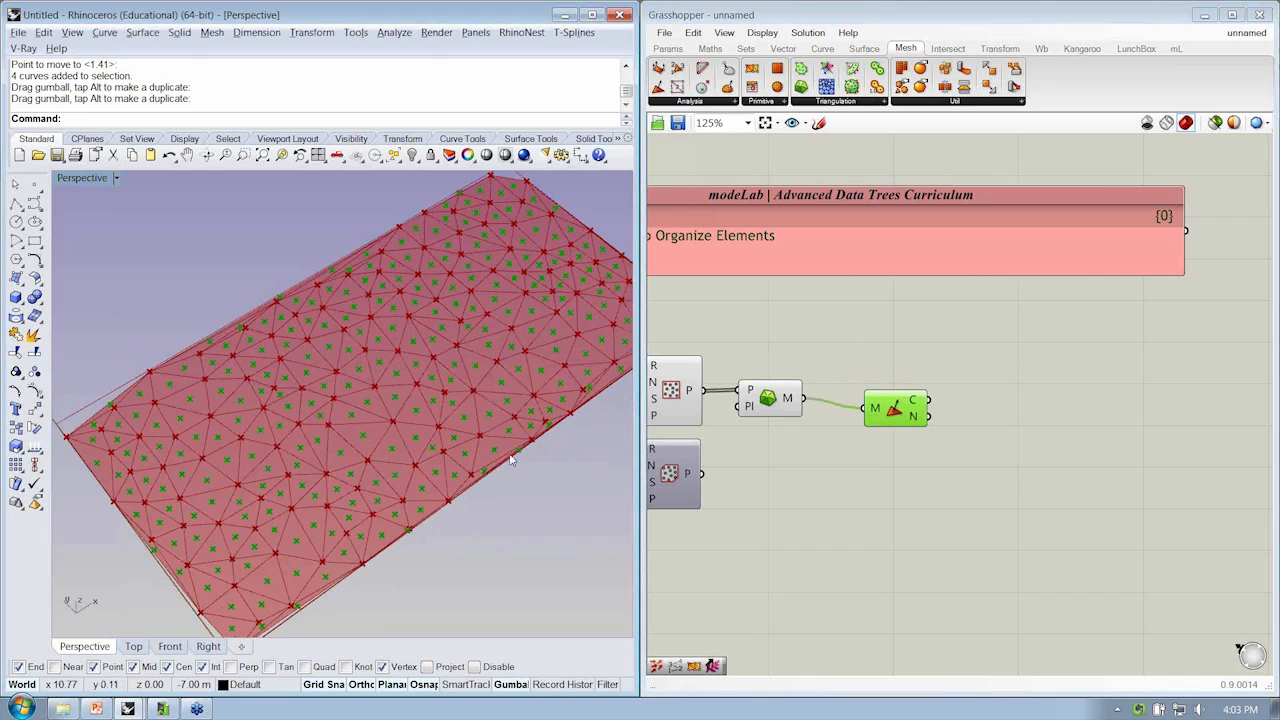
scroll(394, 394, up, 5)
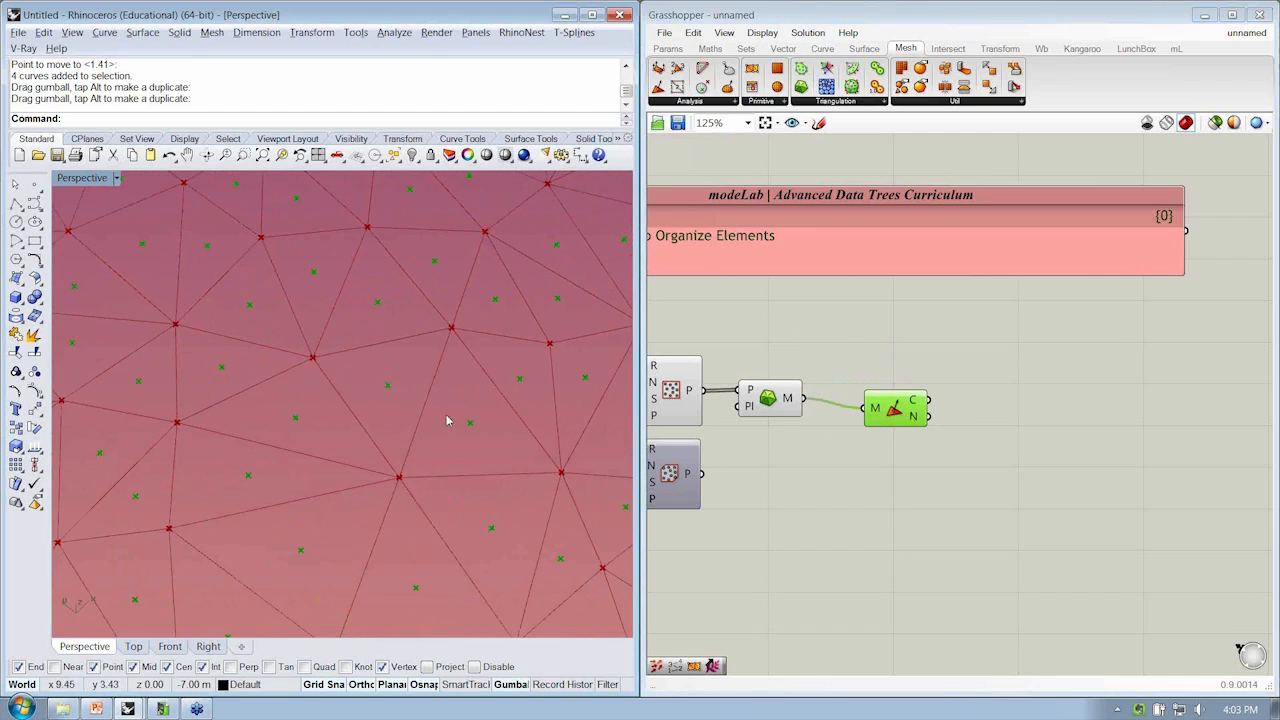
click(728, 560)
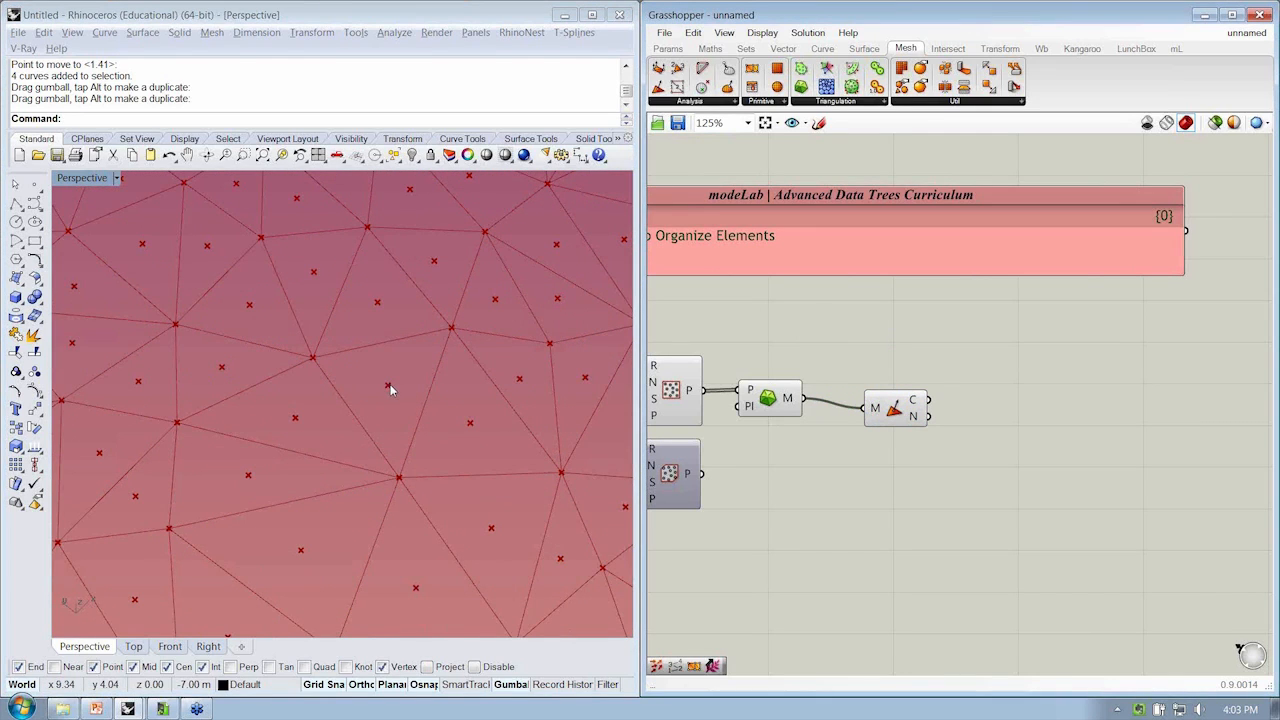
right_drag(390, 384, 390, 404)
Move Face Normals closer to the Delaunay Mesh, and add a Point List component fed by the face centres
drag(868, 420, 860, 390)
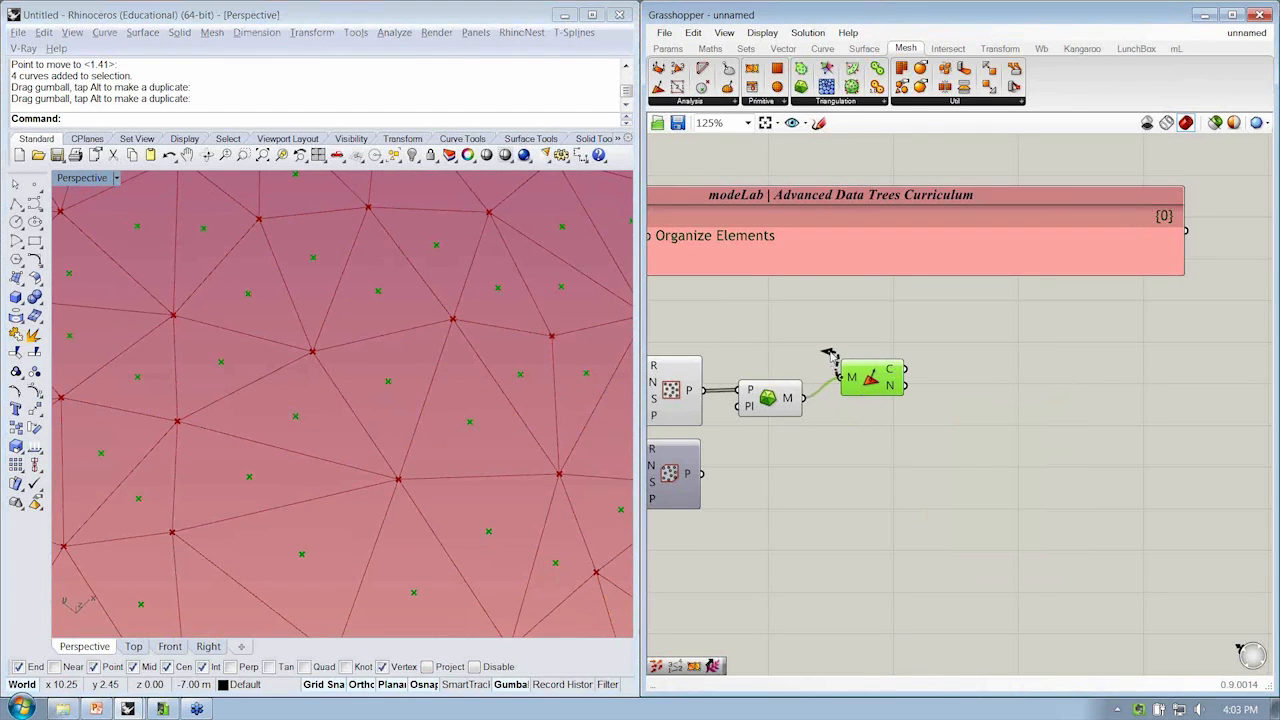
click(790, 48)
click(937, 102)
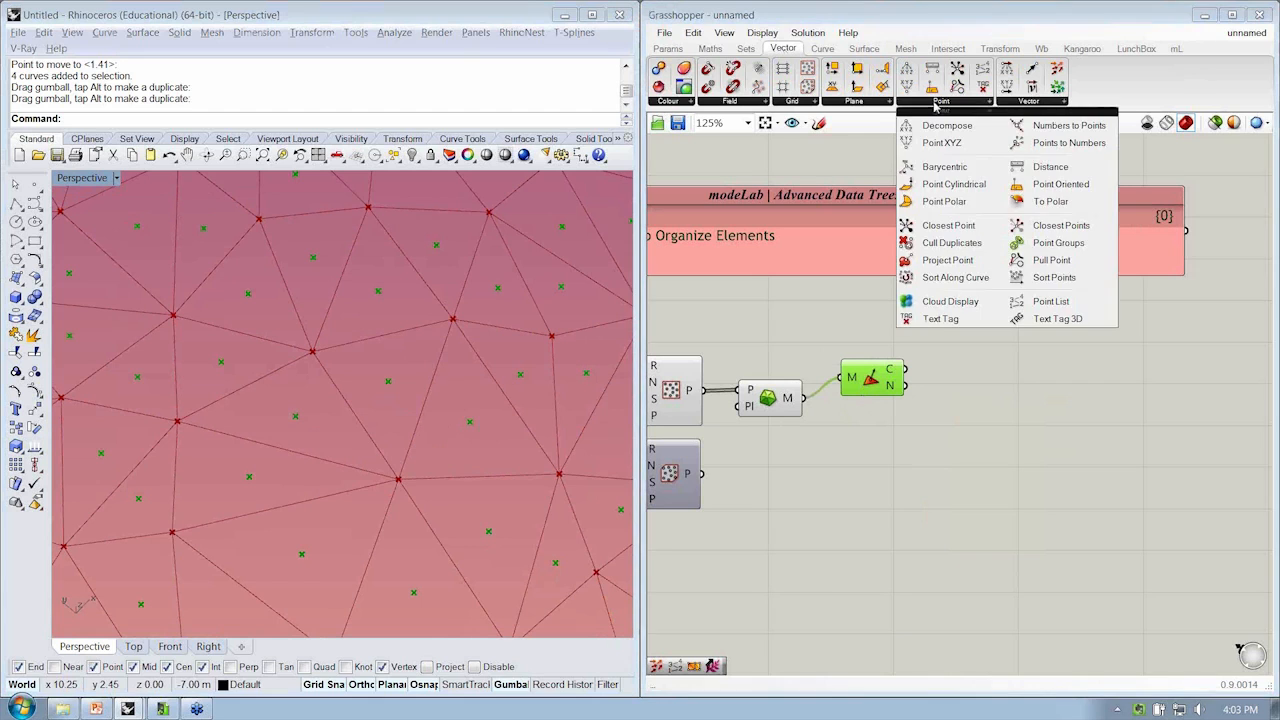
drag(1050, 301, 1006, 340)
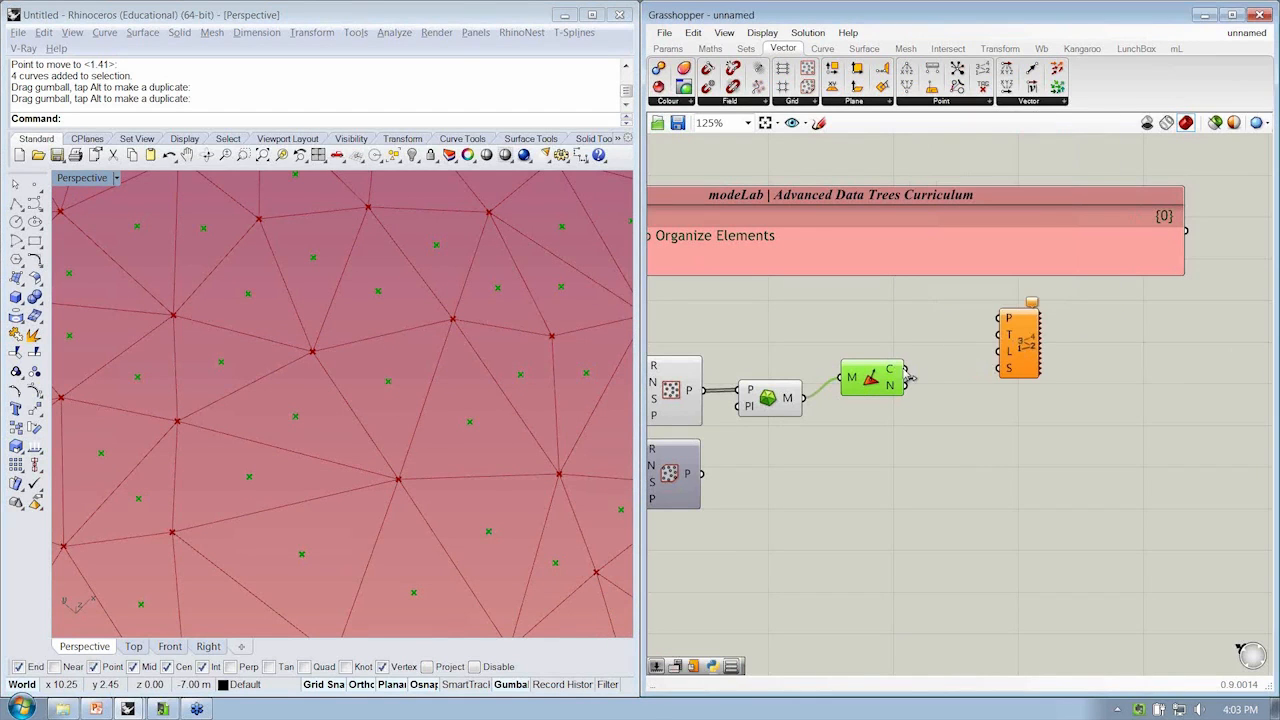
drag(905, 385, 997, 318)
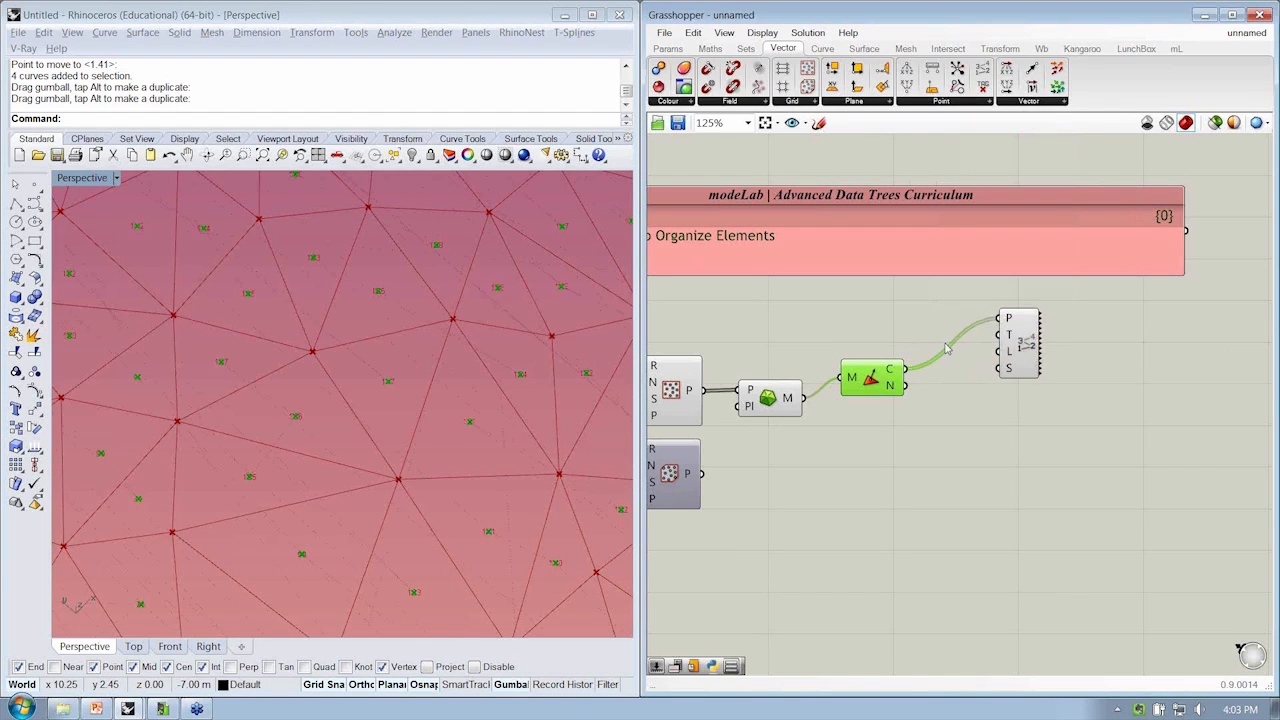
Hide the previews of the populate, Delaunay Mesh and Face Normals components so only the point numbering is drawn
right_drag(586, 371, 455, 364)
scroll(455, 364, down, 10)
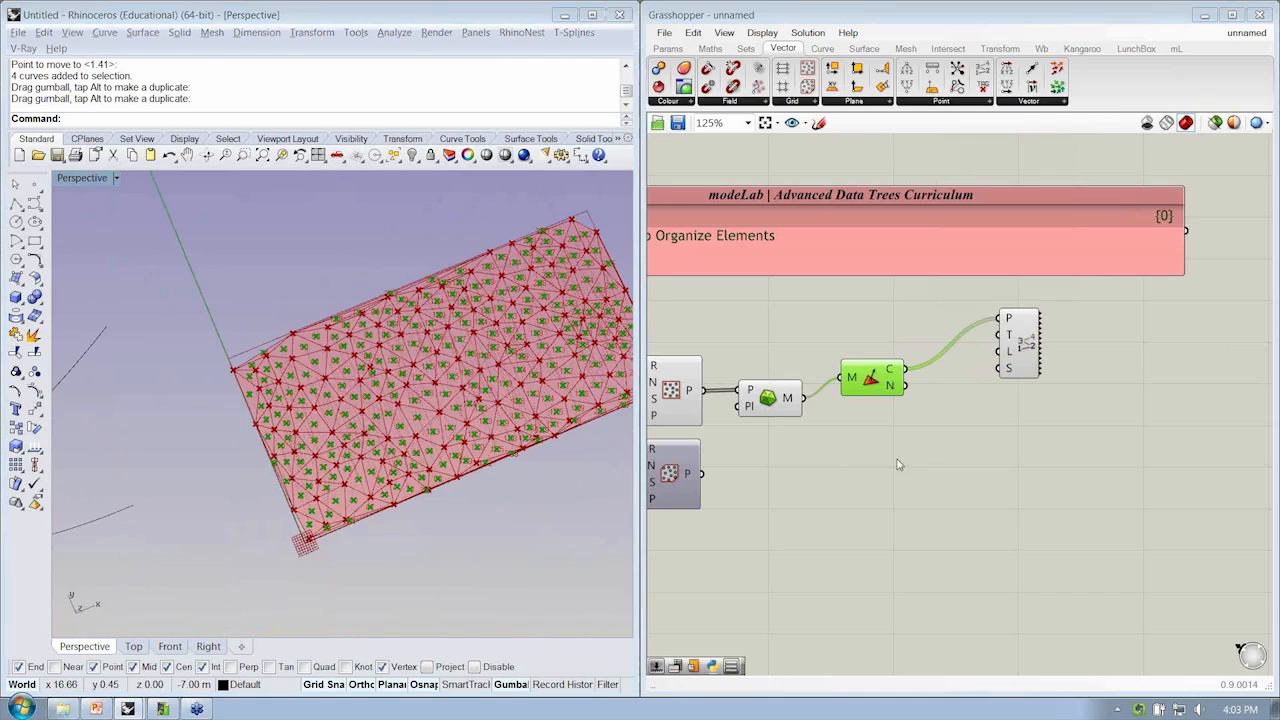
drag(899, 465, 688, 318)
middle_click(742, 319)
click(782, 343)
right_drag(440, 345, 335, 342)
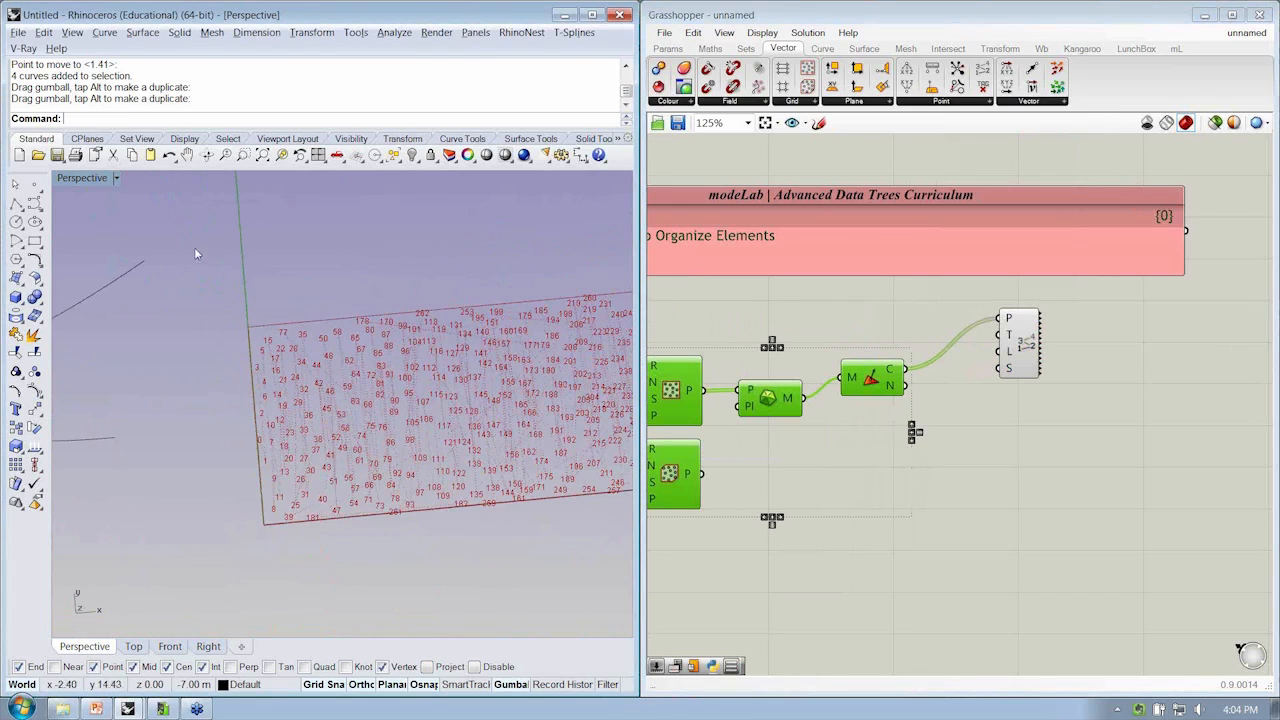
Switch from the Perspective view to a maximized Top view showing the whole numbered rectangle
double_click(91, 180)
double_click(66, 178)
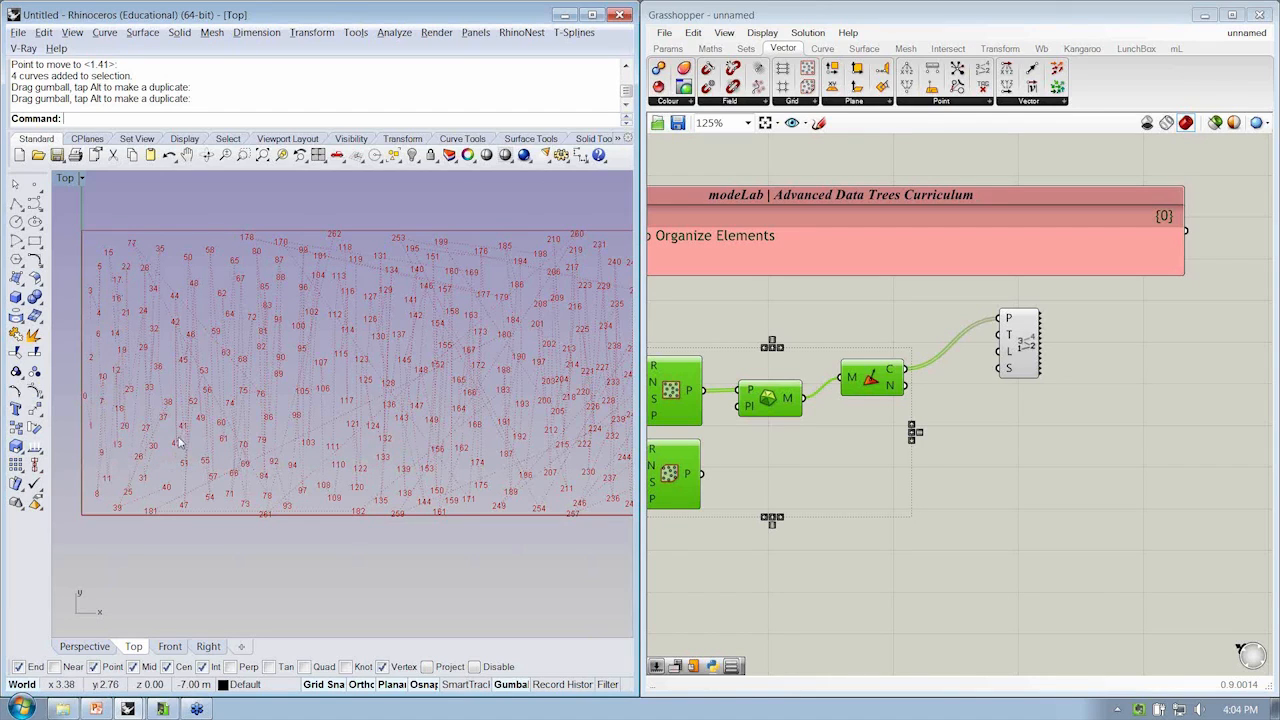
scroll(435, 318, down, 3)
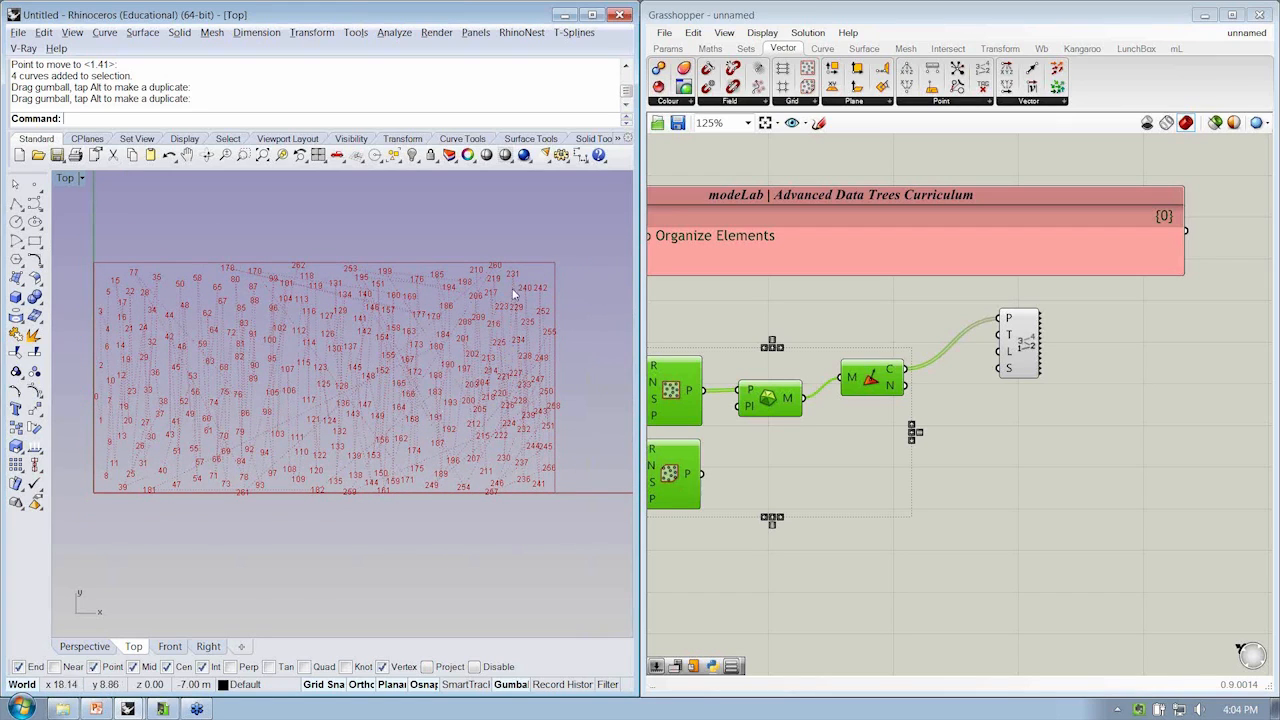
Show the Delaunay mesh preview beneath the face numbering in the Top view, and hide it again
click(731, 381)
right_click(772, 397)
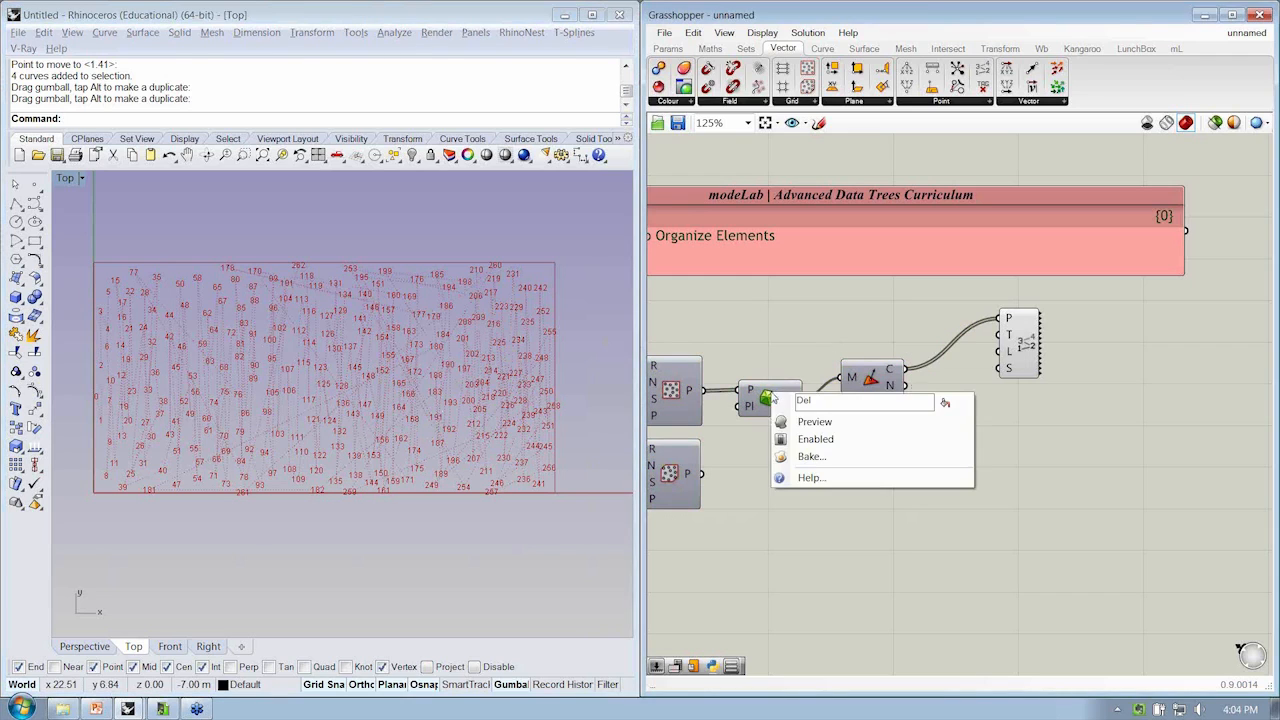
click(812, 421)
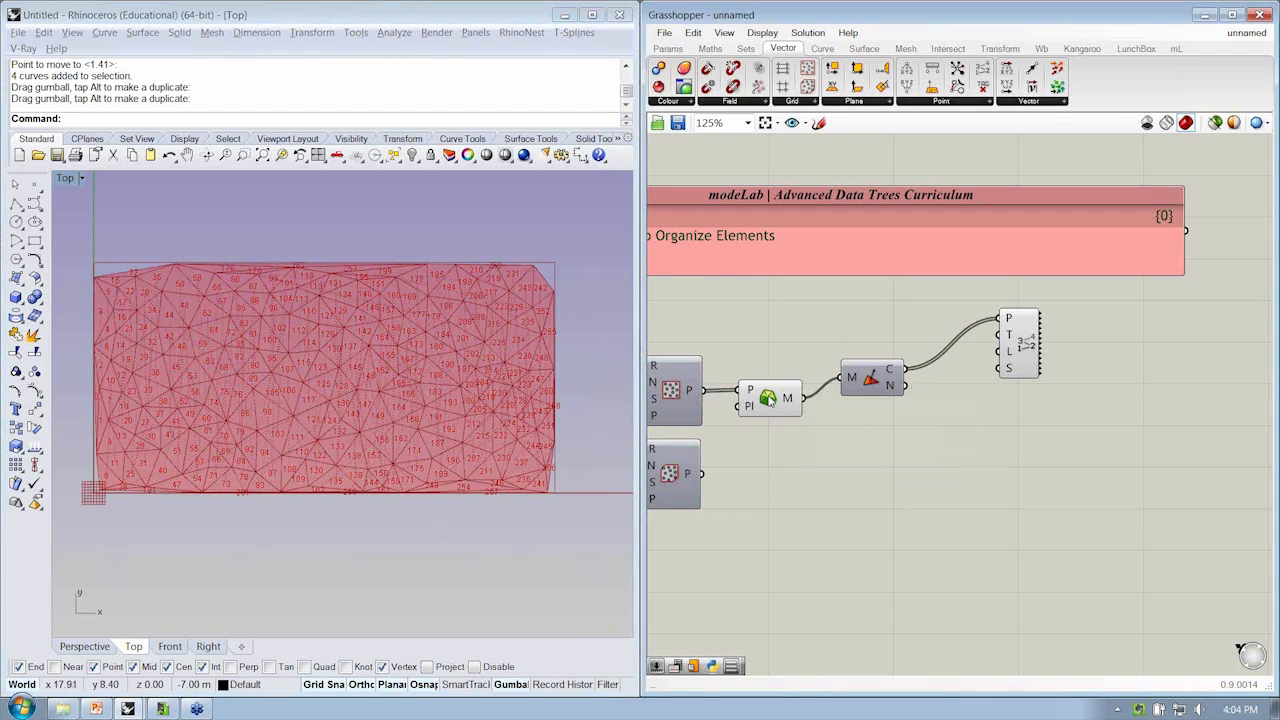
right_click(767, 396)
click(803, 431)
mouse_move(244, 379)
right_down()
mouse_move(291, 369)
mouse_move(267, 377)
right_up()
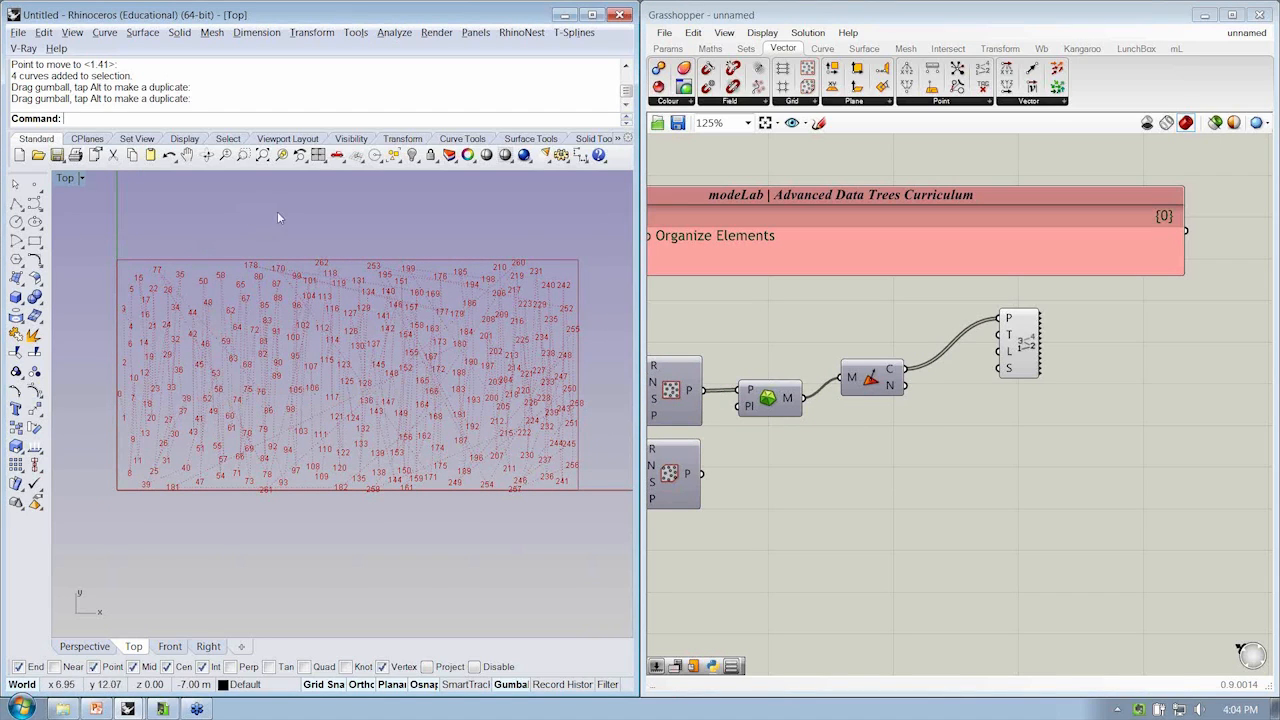
right_drag(211, 304, 227, 292)
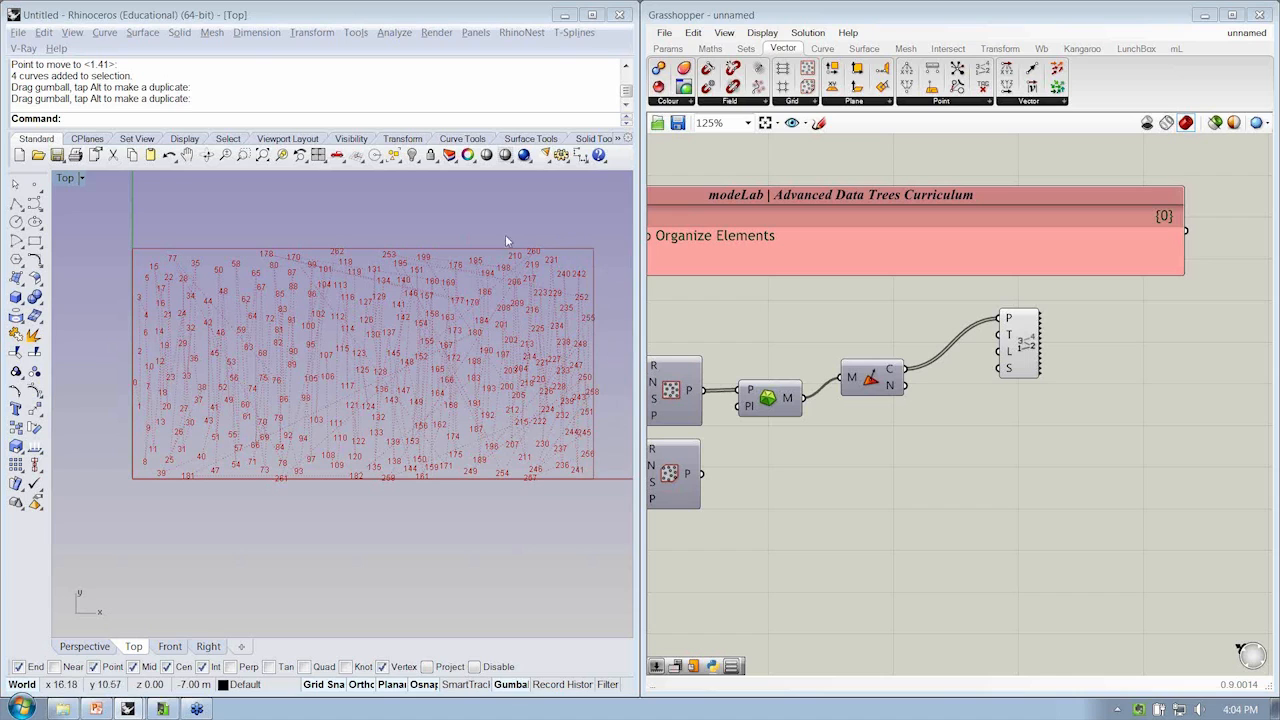
Move the Face Normals and Point List components lower on the canvas, and clear the selection
right_click(1022, 375)
right_drag(987, 431, 1046, 432)
drag(1136, 417, 942, 322)
drag(931, 377, 931, 465)
click(866, 334)
right_drag(835, 342, 940, 362)
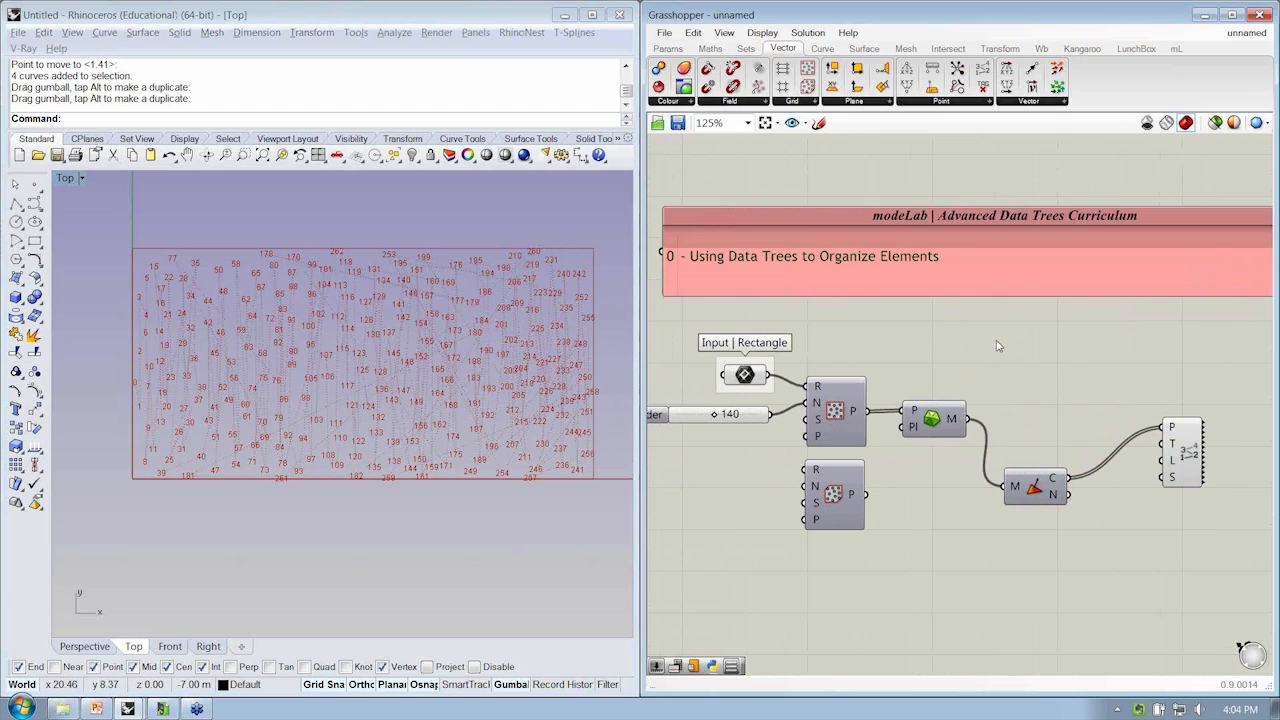
Add a Point On Curve component fed by the input rectangle and set its position along the curve to 0.33
click(824, 49)
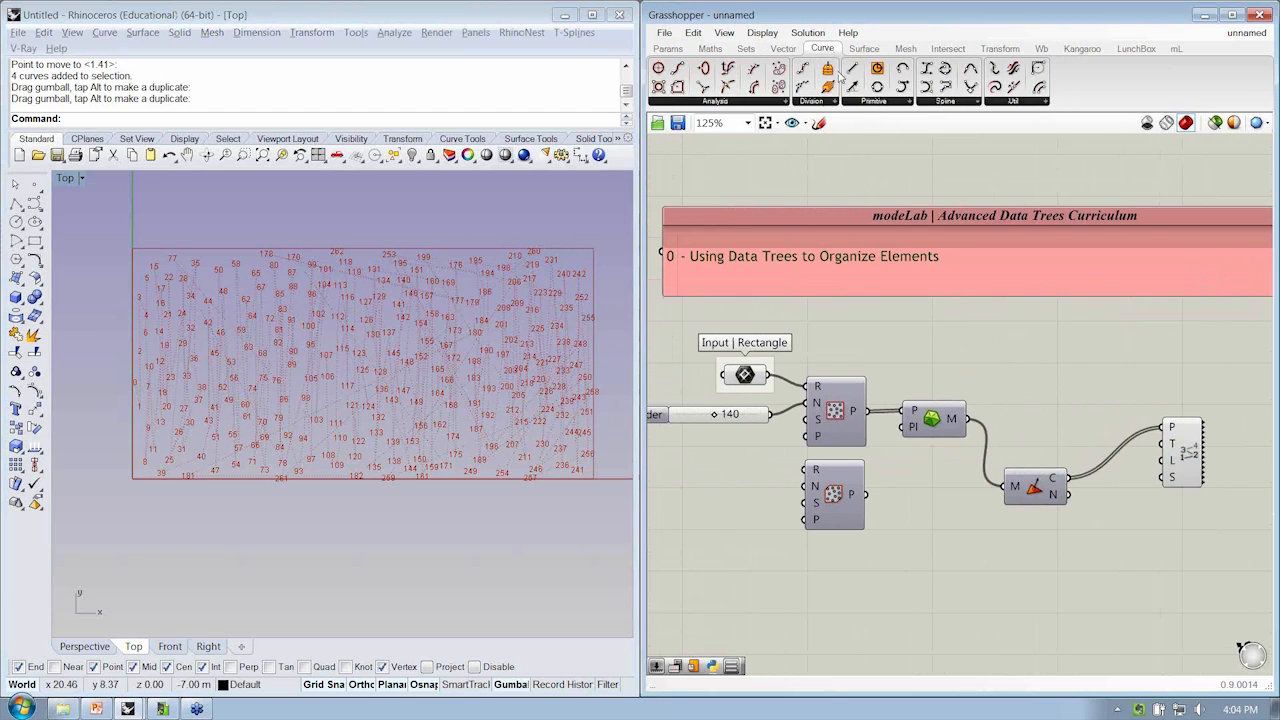
click(776, 101)
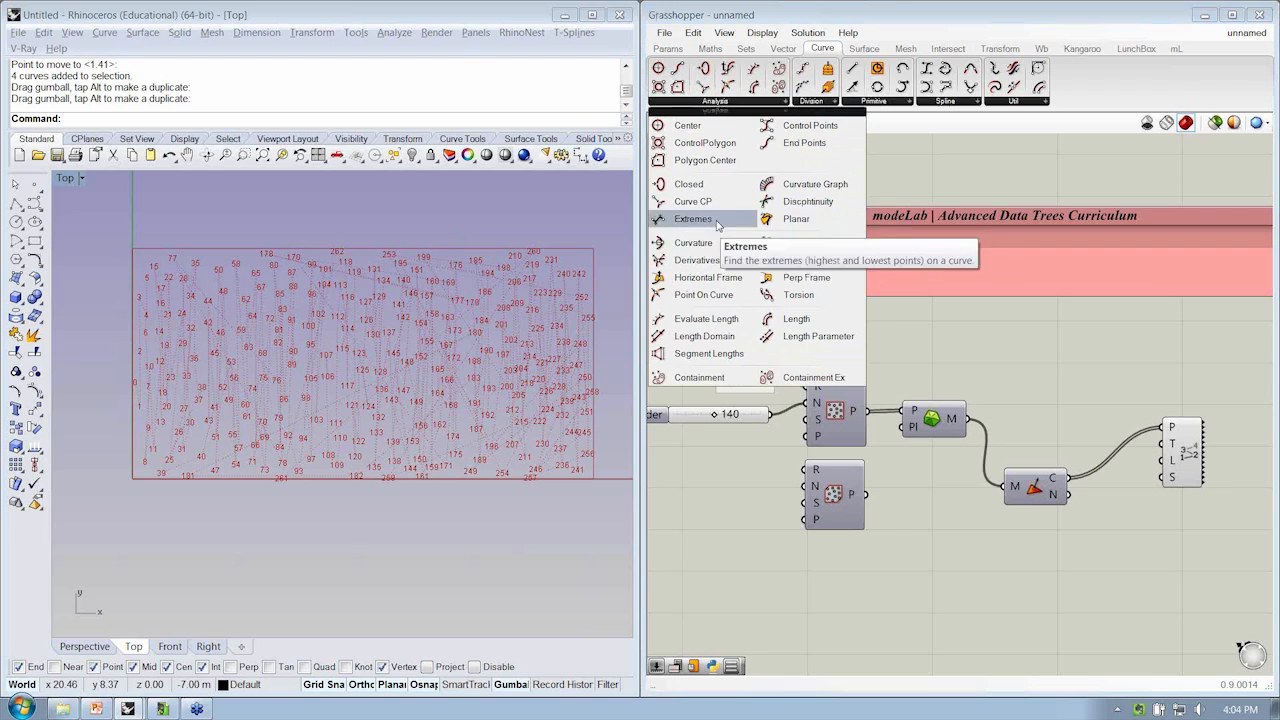
click(739, 300)
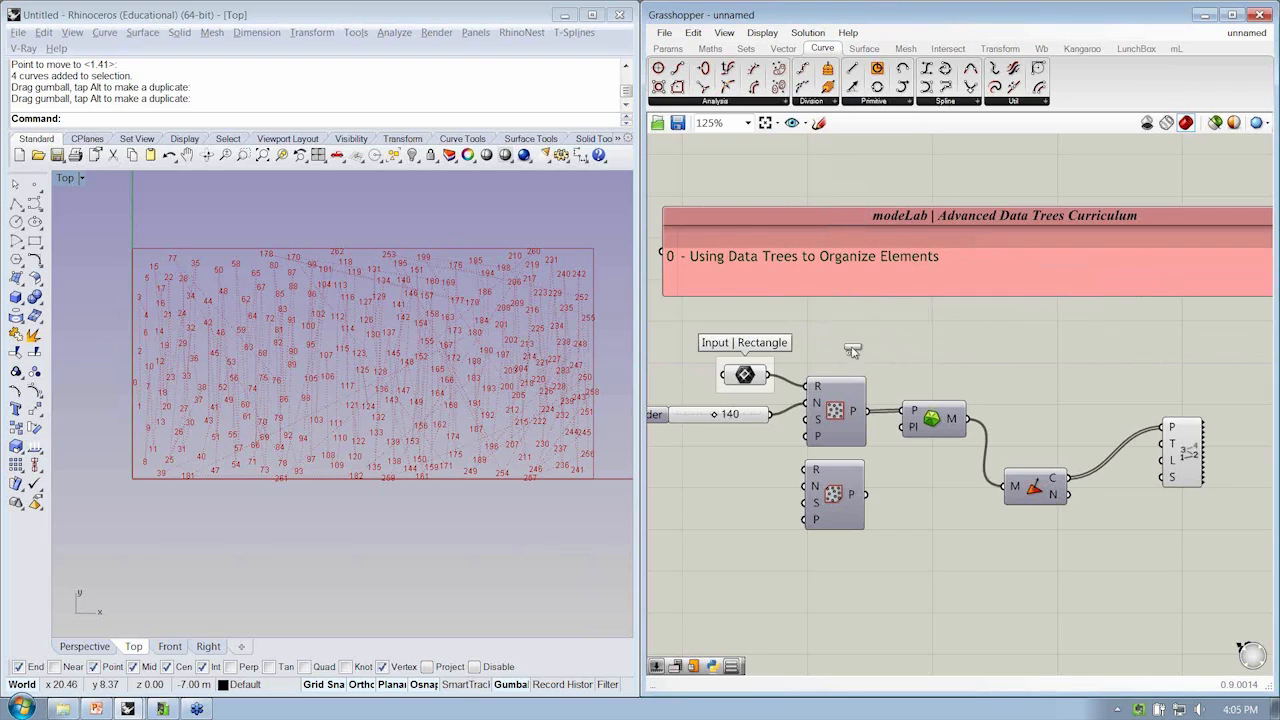
click(866, 346)
drag(767, 376, 841, 341)
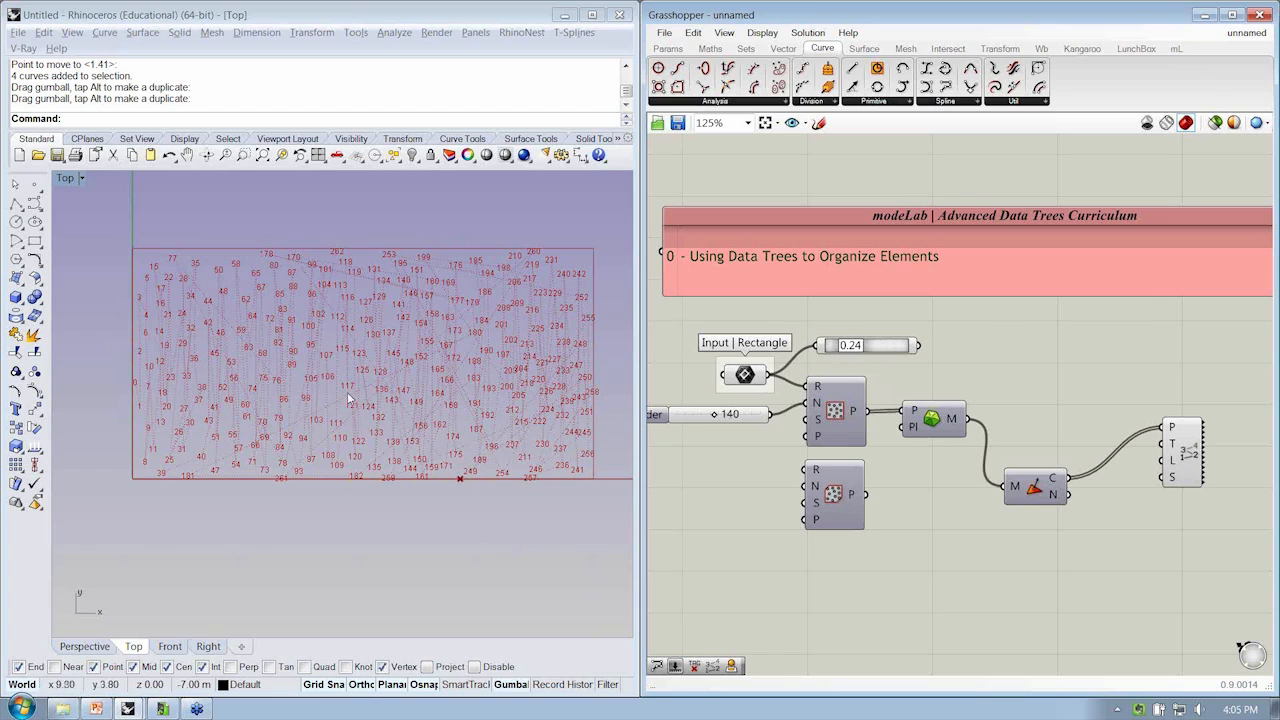
drag(856, 345, 860, 347)
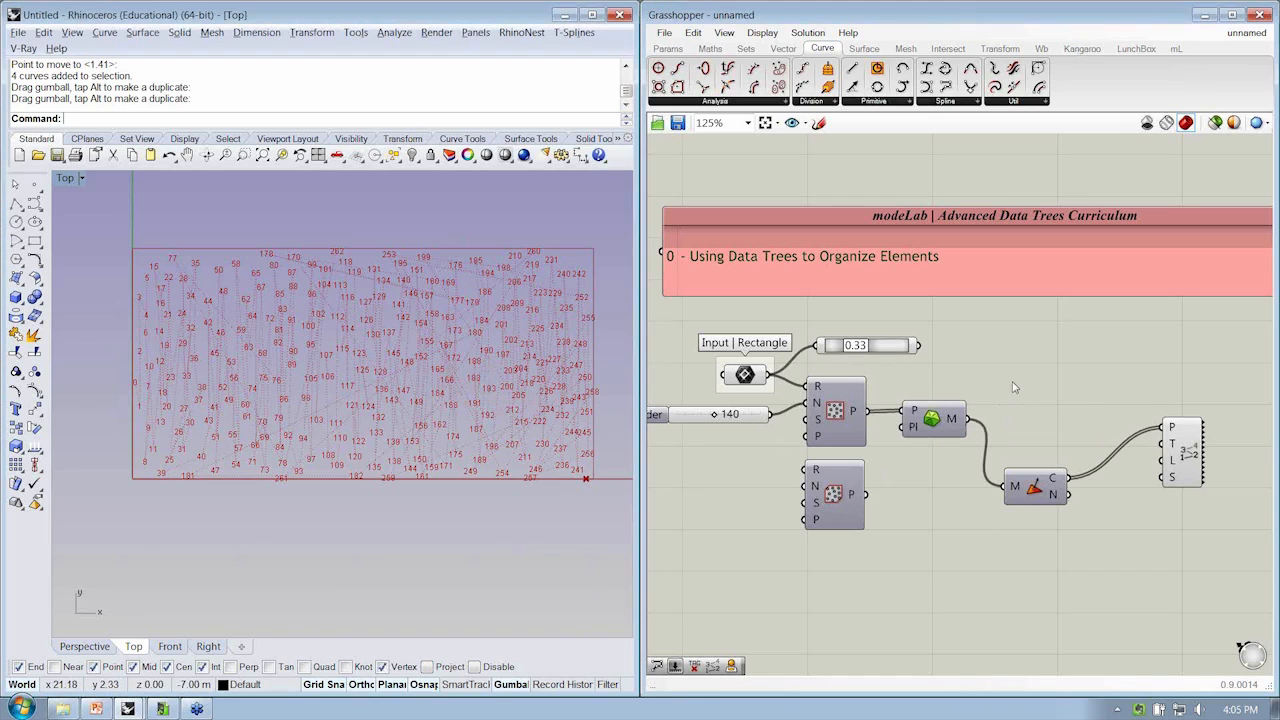
Move the Face Normals and Point List components higher on the canvas, and clear the selection
right_click(976, 385)
right_drag(1040, 364, 940, 344)
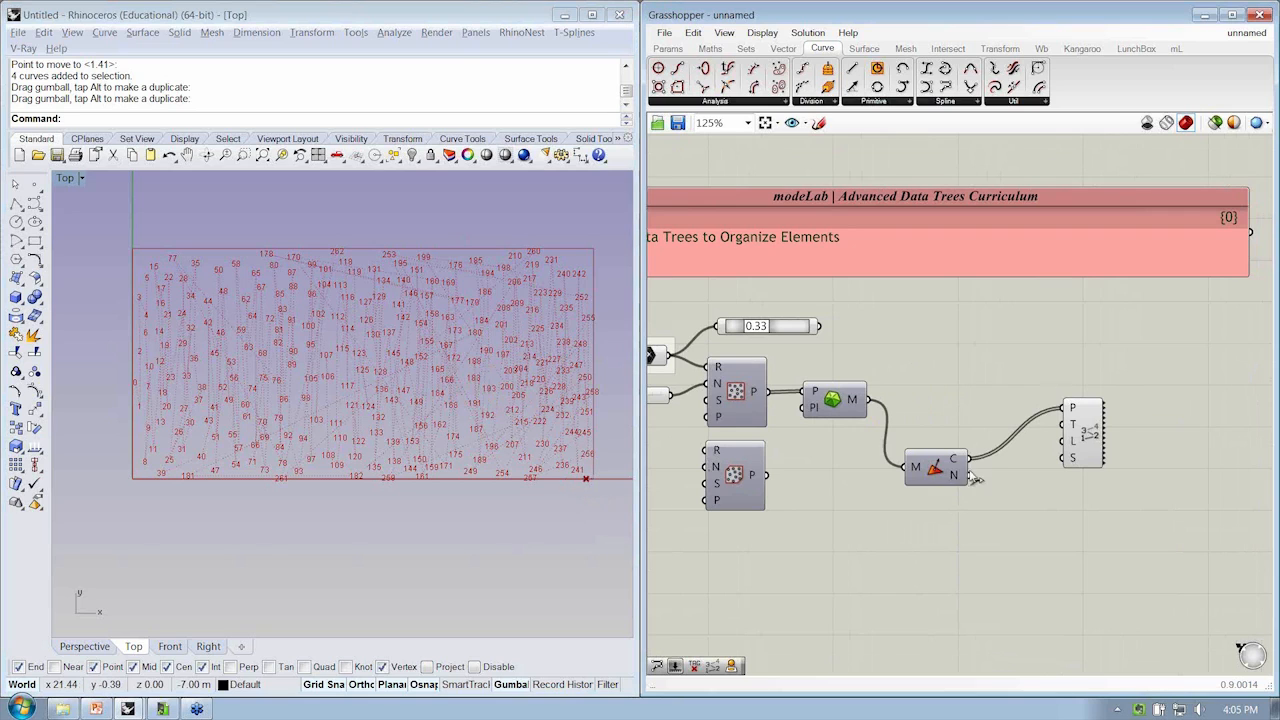
right_drag(974, 477, 954, 483)
drag(922, 484, 911, 382)
drag(1072, 443, 1082, 339)
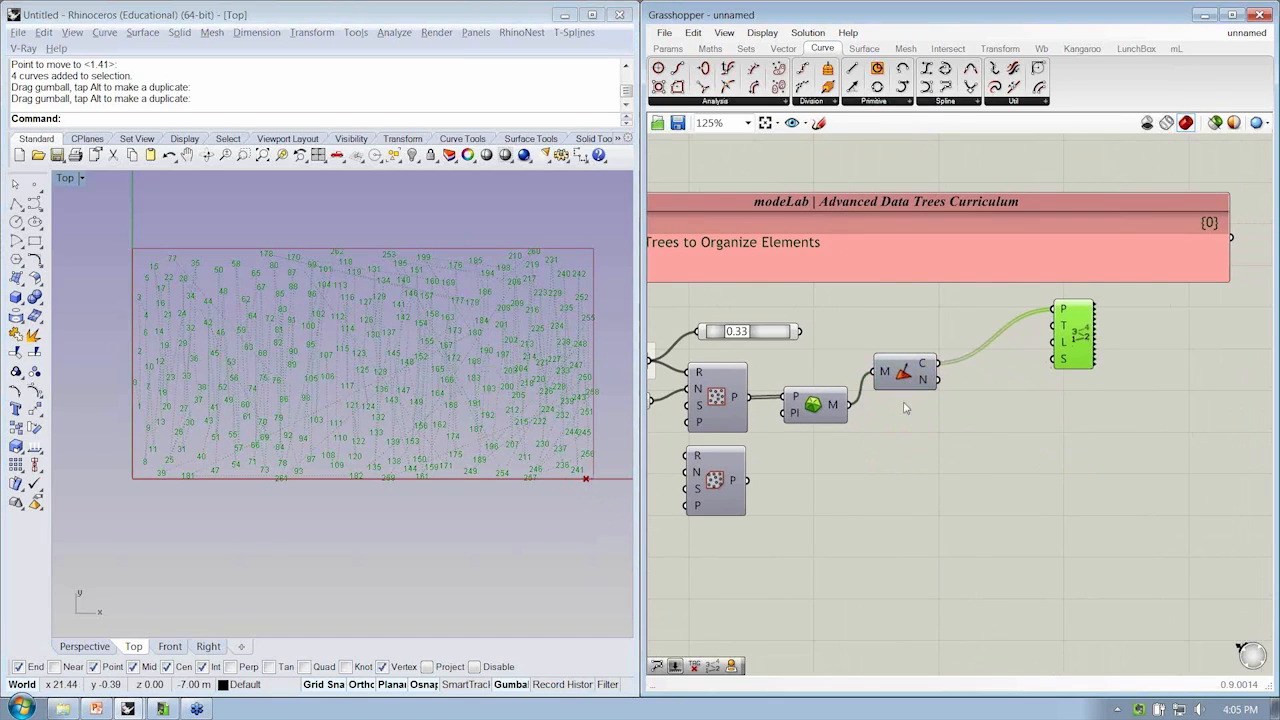
drag(908, 383, 928, 354)
click(941, 421)
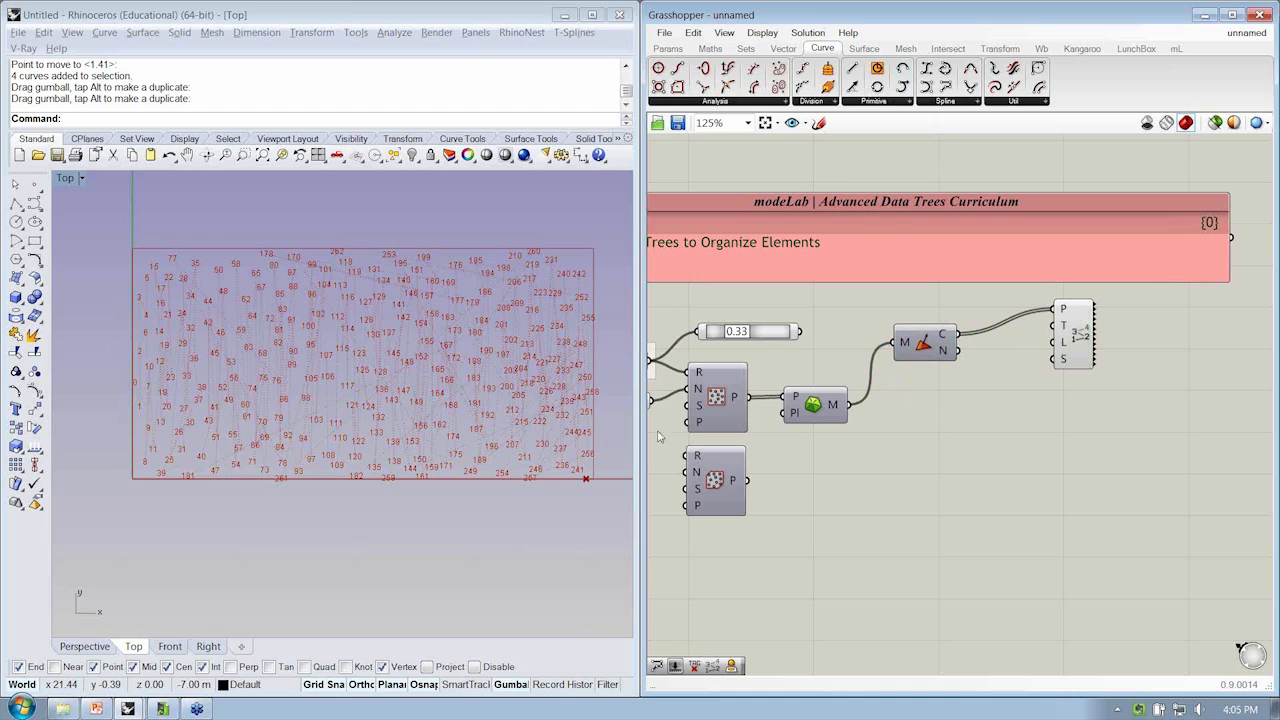
Add a mesh Decompose component below Face Normals and feed it the Delaunay mesh output
right_drag(872, 416, 822, 406)
mouse_move(792, 397)
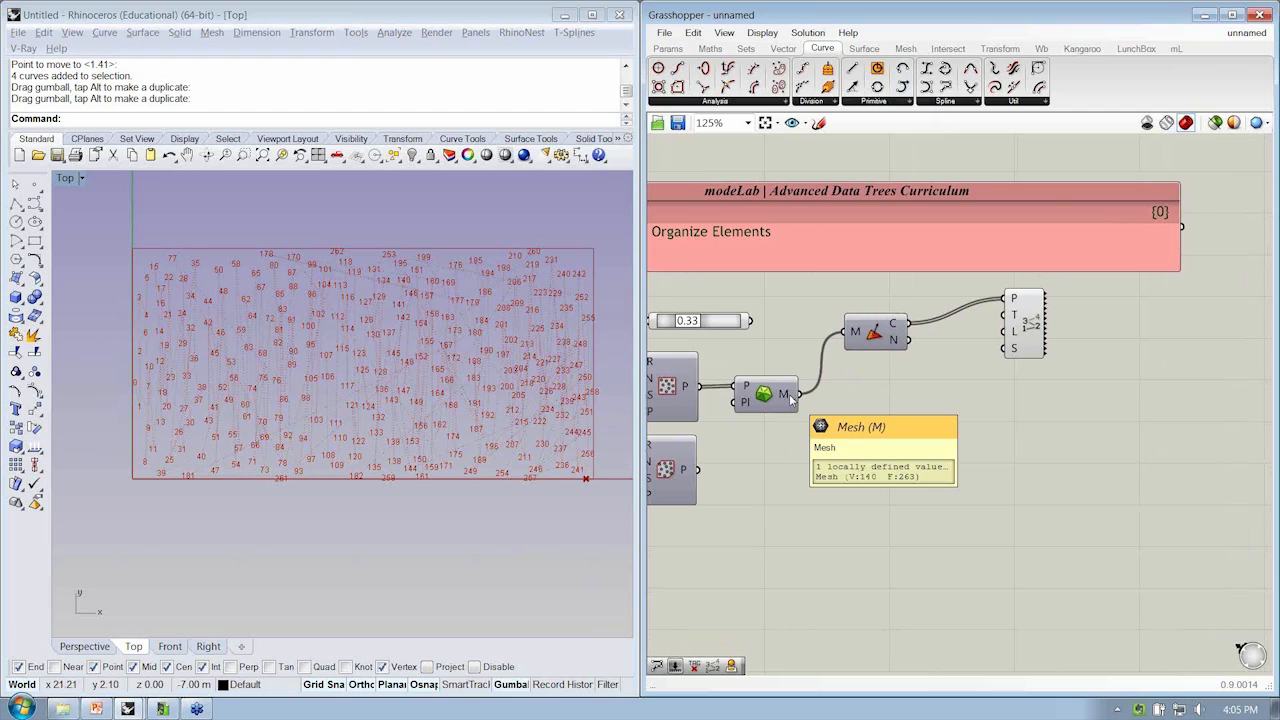
click(905, 48)
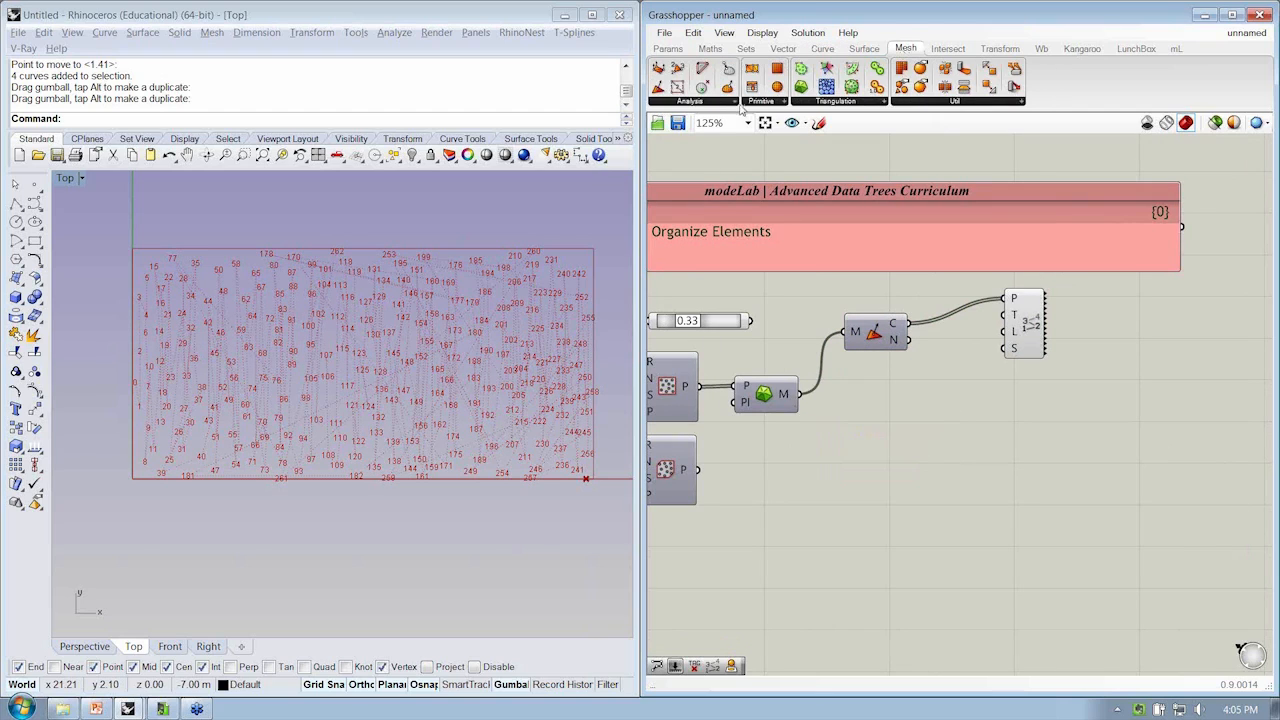
click(697, 102)
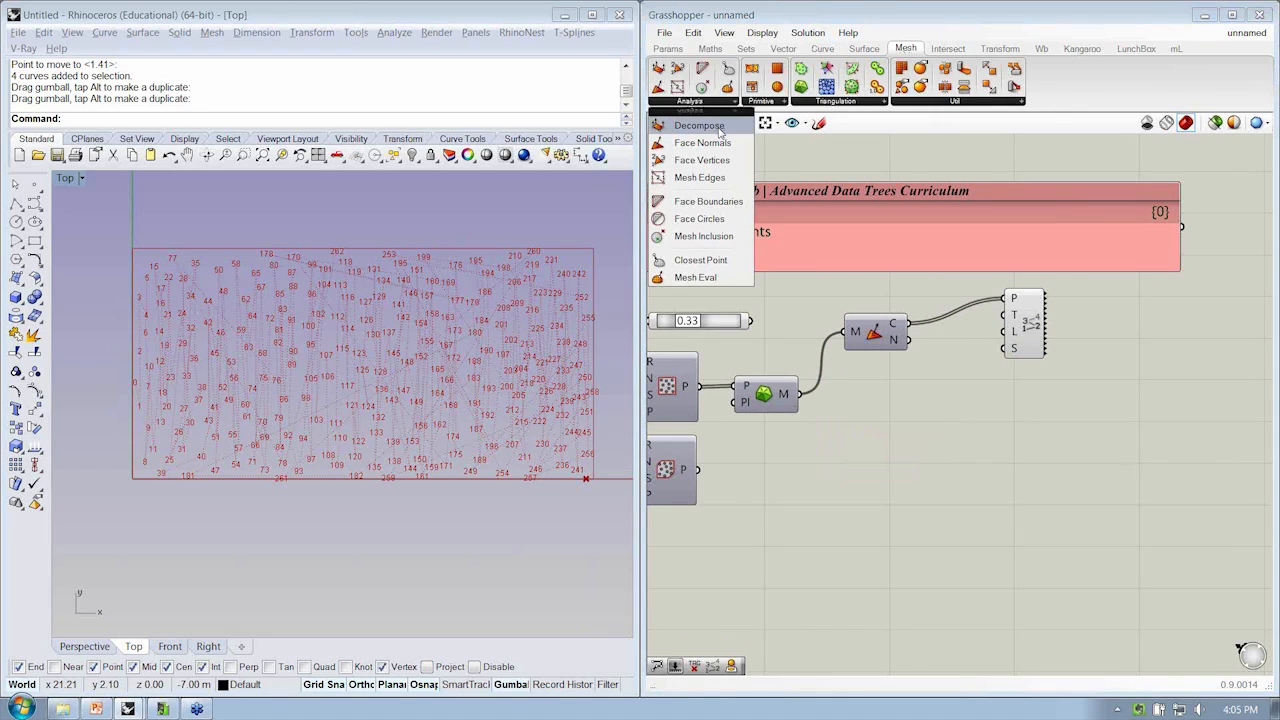
click(720, 133)
click(878, 470)
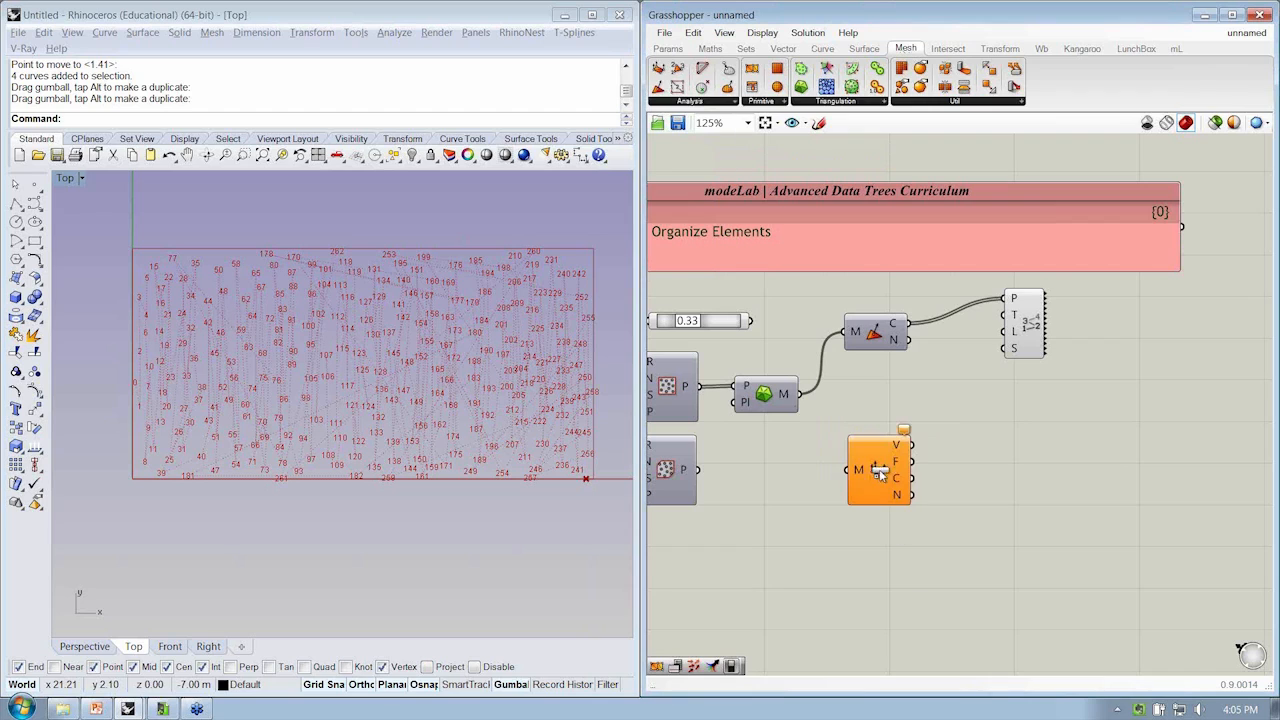
click(790, 384)
drag(792, 392, 846, 469)
Shift the Decompose component slightly left, and review its vertex, face, colour and normal outputs
mouse_move(906, 444)
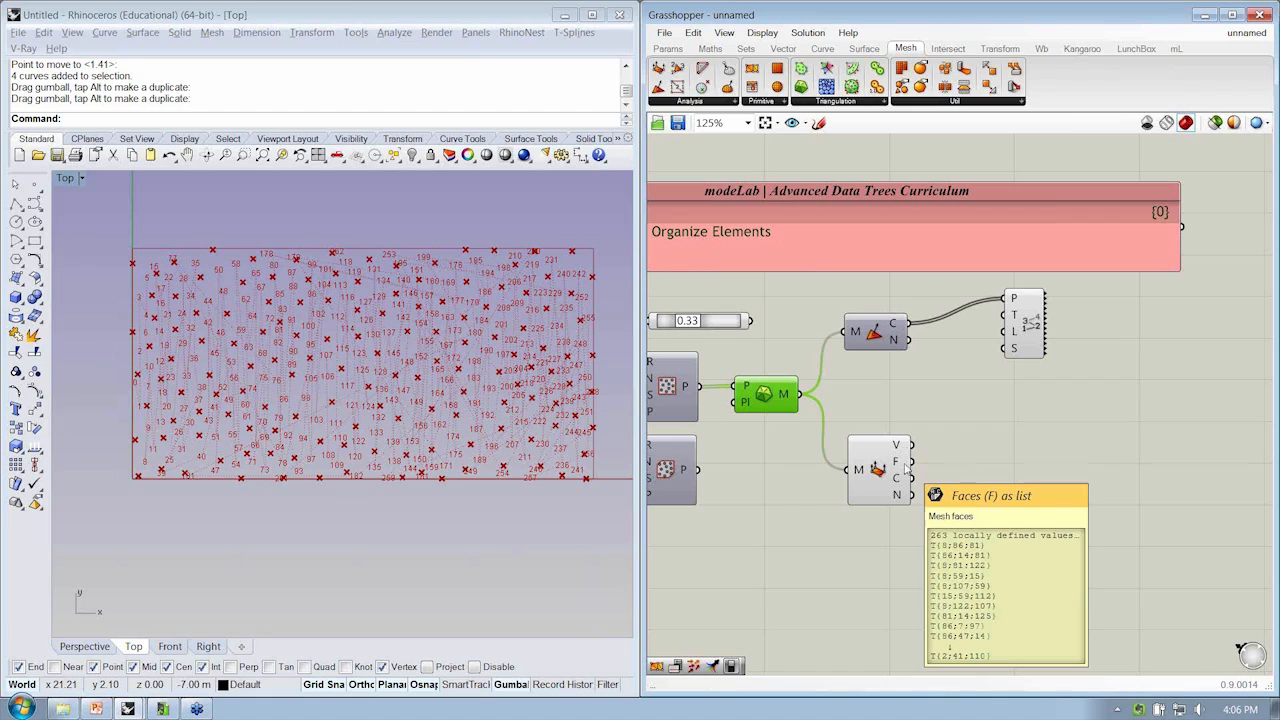
mouse_move(906, 488)
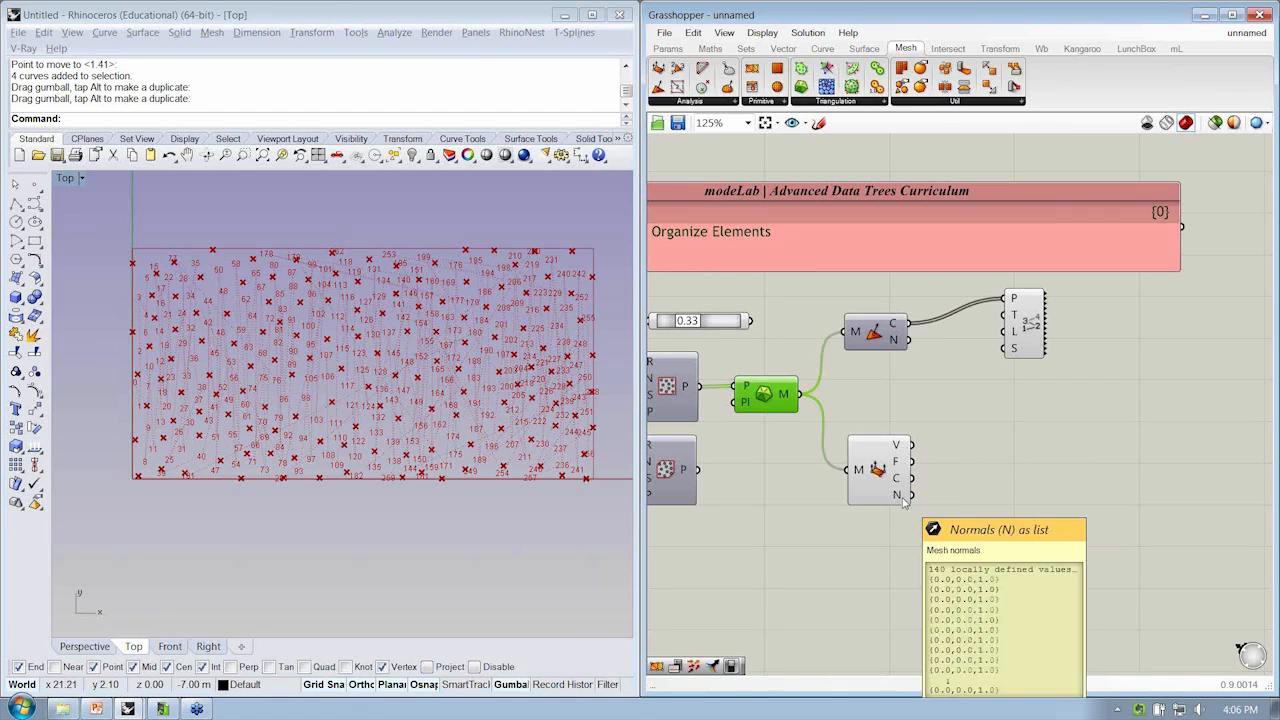
drag(885, 458, 868, 455)
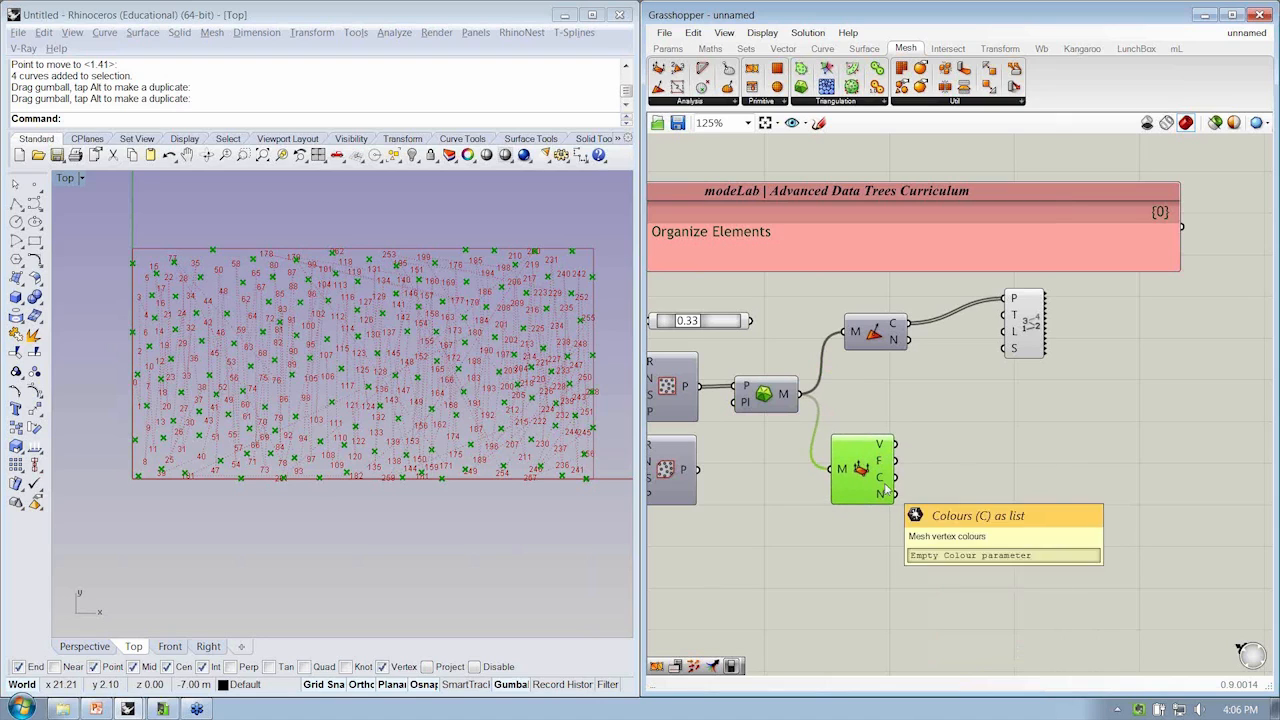
click(980, 474)
right_drag(980, 474, 933, 452)
mouse_move(840, 445)
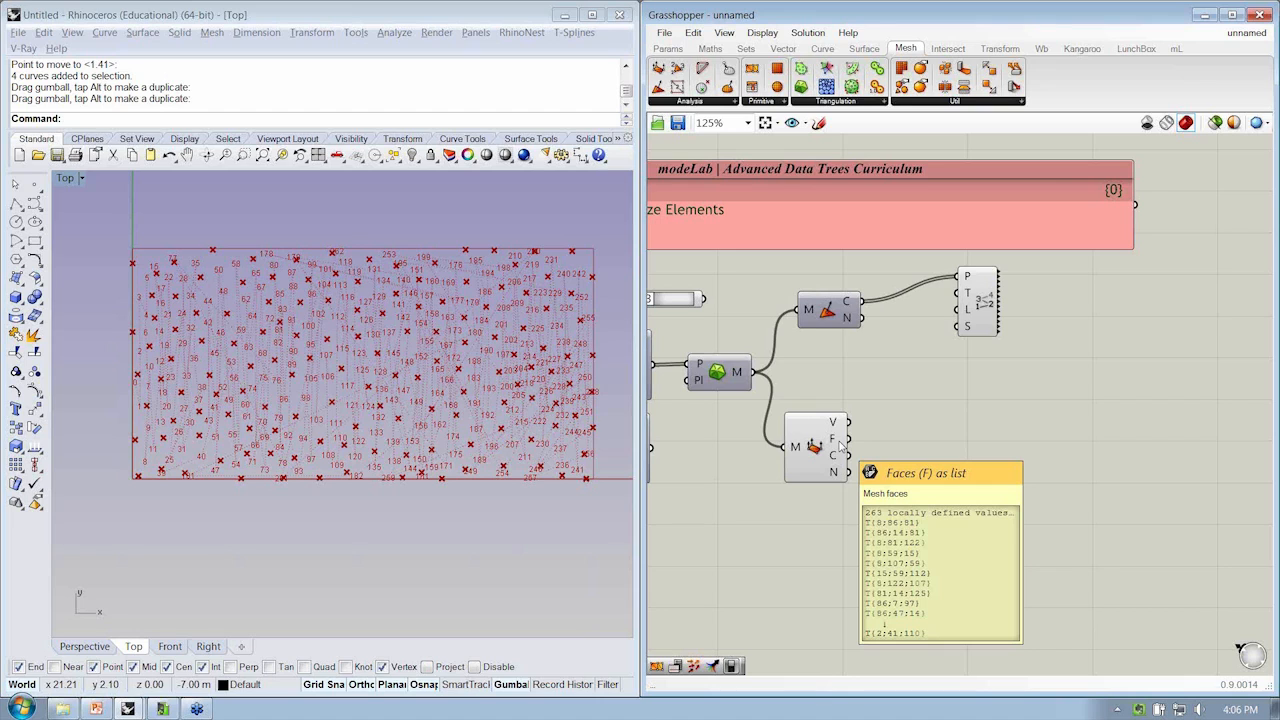
mouse_move(840, 421)
Add a Face Vertices component fed by the faces output of the Decompose component, spaced out to its right
scroll(840, 421, up, 1)
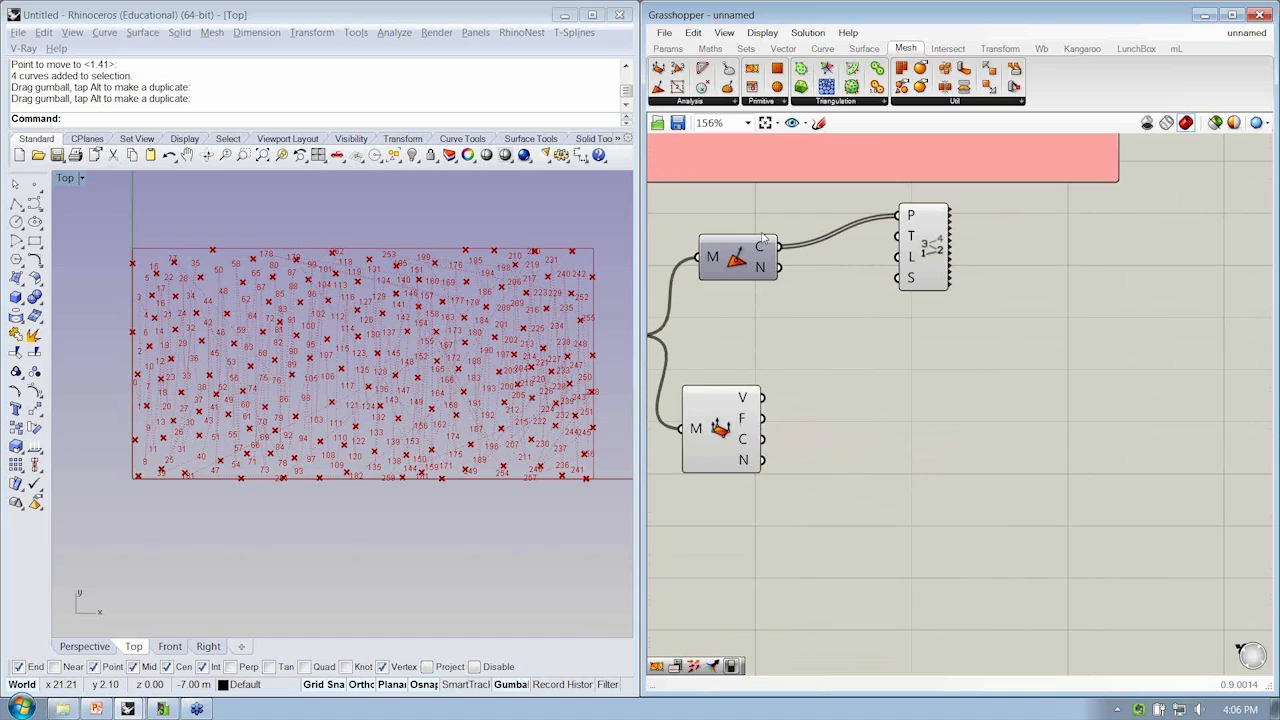
click(700, 101)
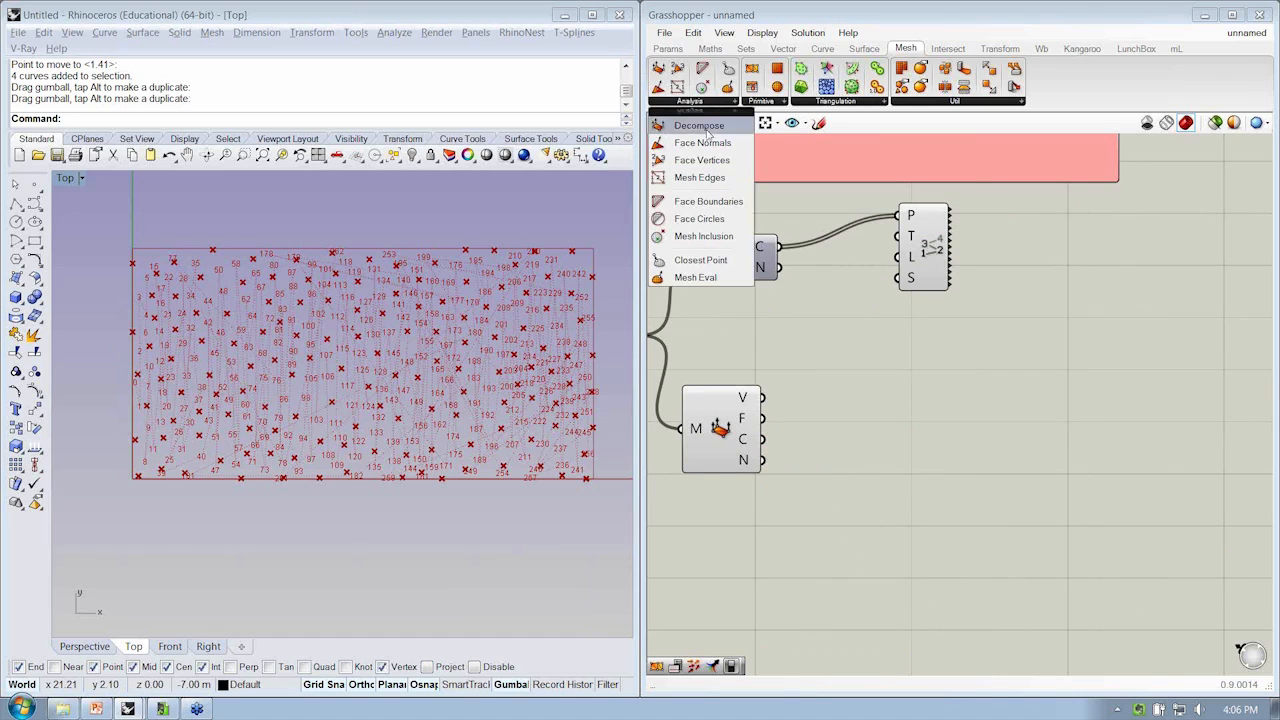
drag(843, 305, 889, 449)
drag(761, 418, 797, 471)
mouse_move(845, 437)
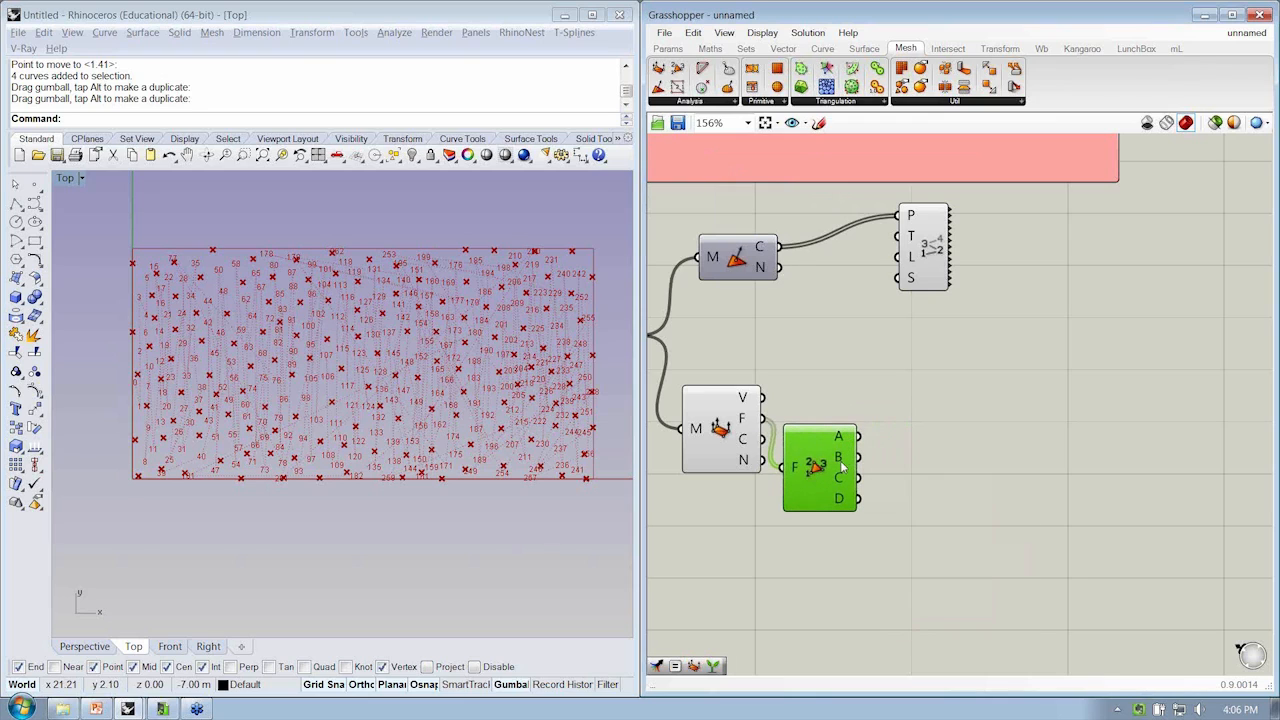
mouse_move(845, 480)
drag(808, 472, 851, 460)
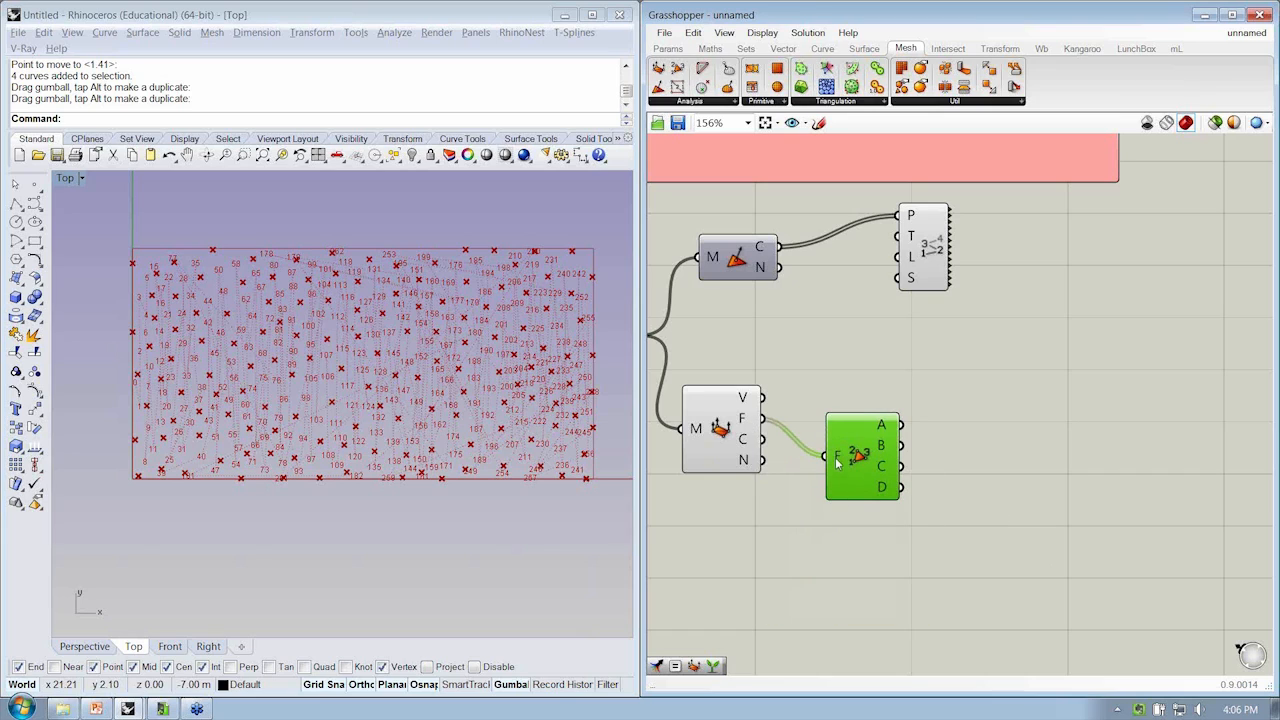
Graft the face input of the Face Vertices component, check its corner index outputs, and reposition it beside Decompose
mouse_move(888, 427)
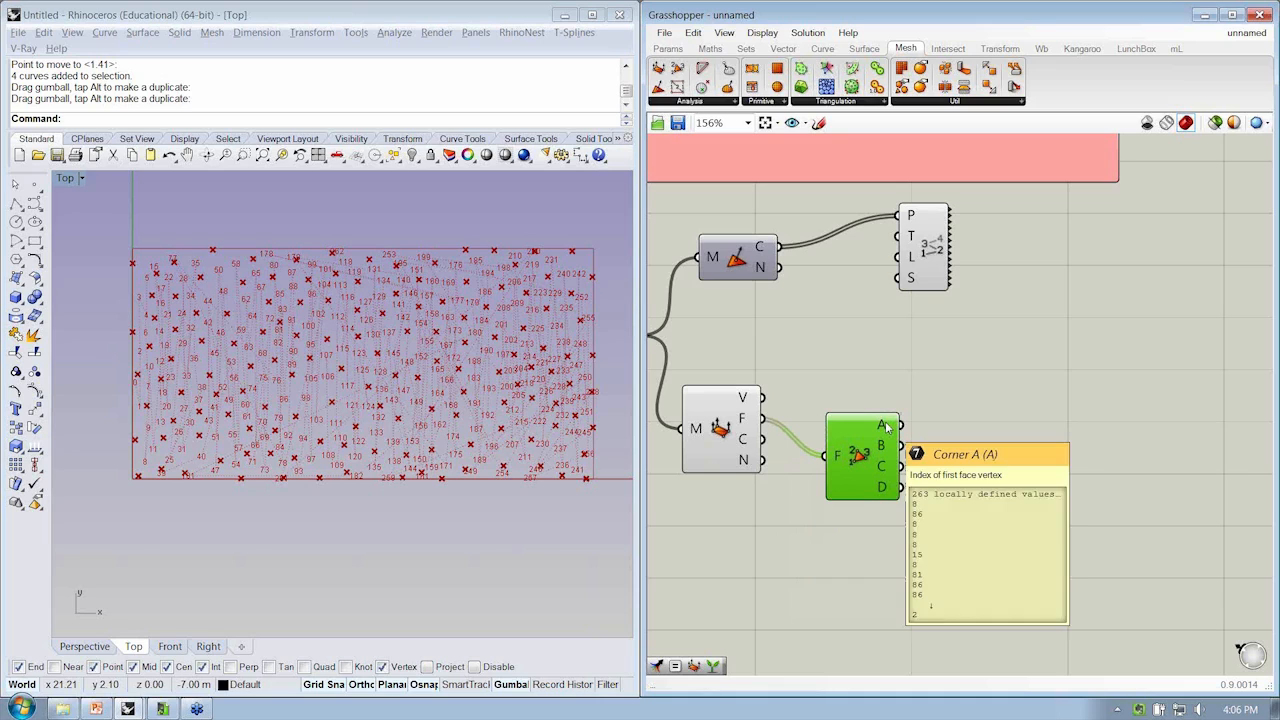
right_click(838, 457)
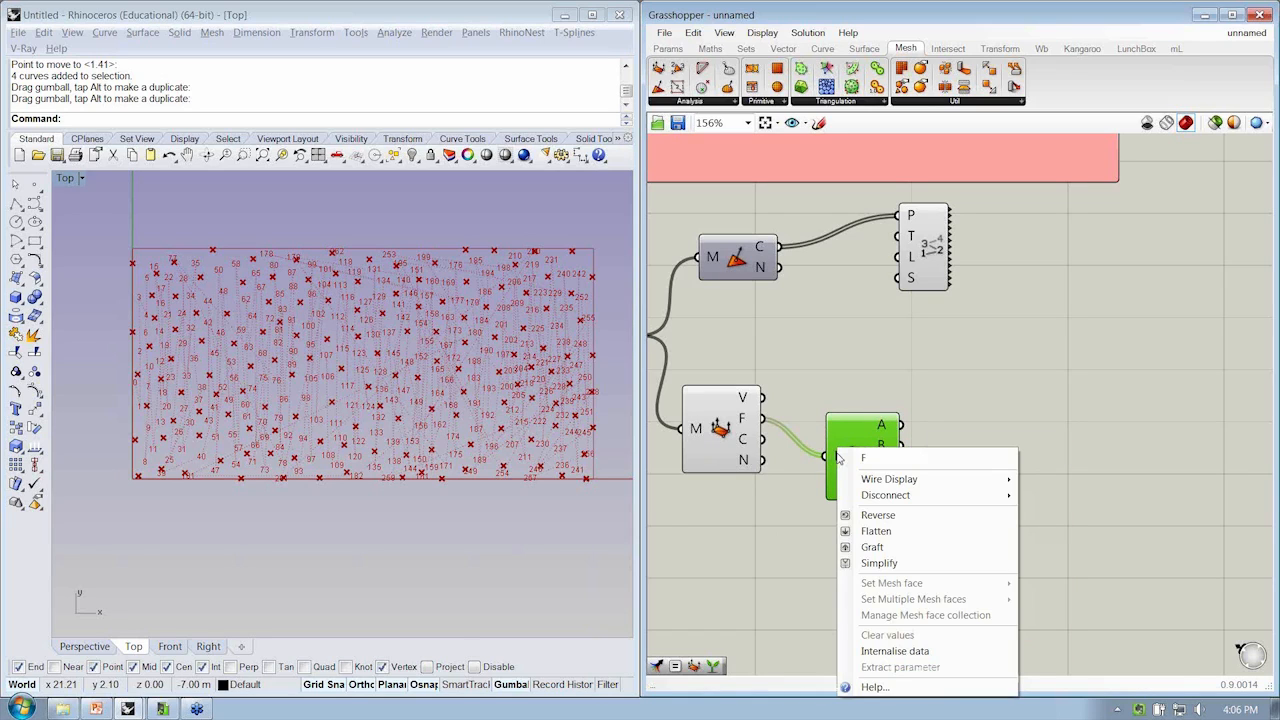
click(872, 549)
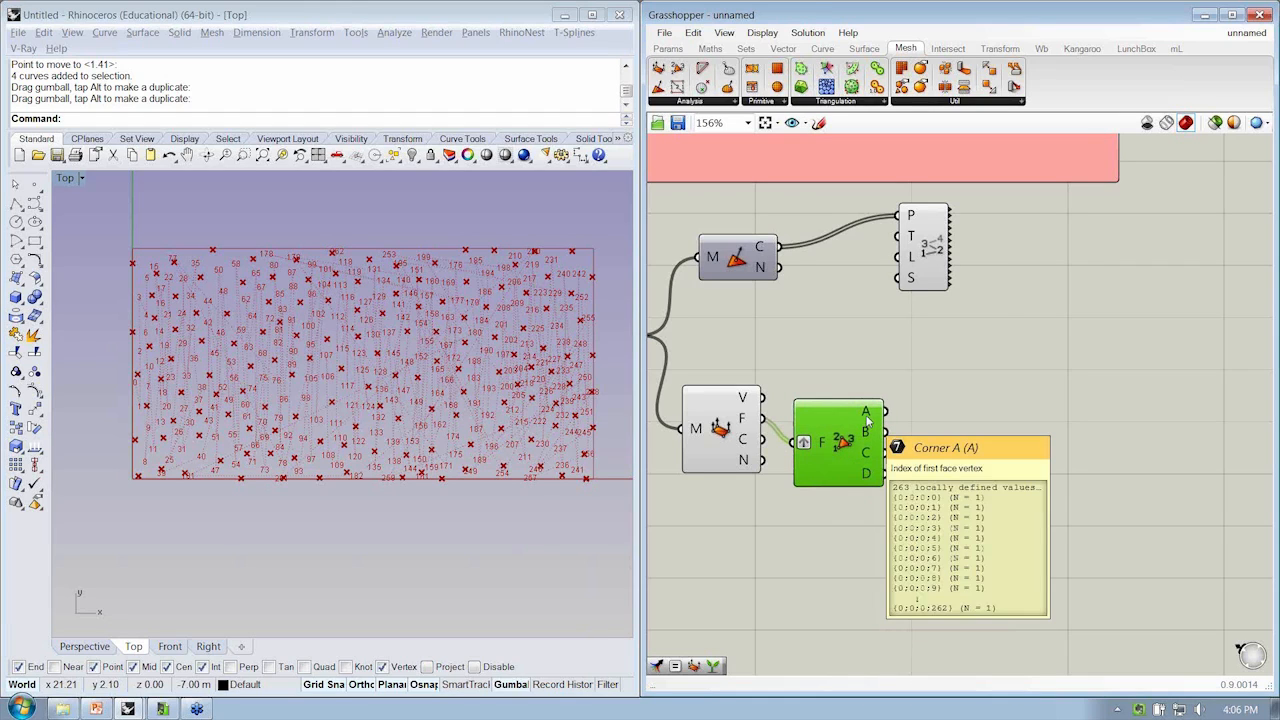
mouse_move(872, 460)
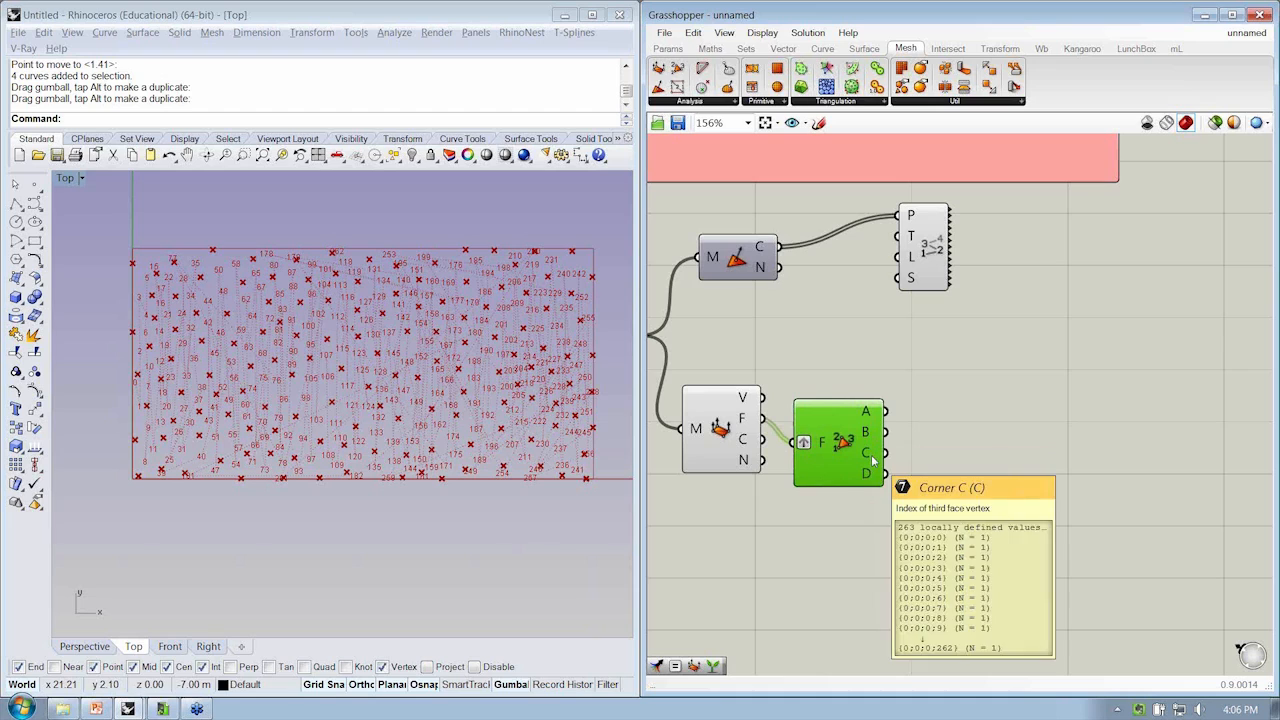
drag(838, 477, 827, 500)
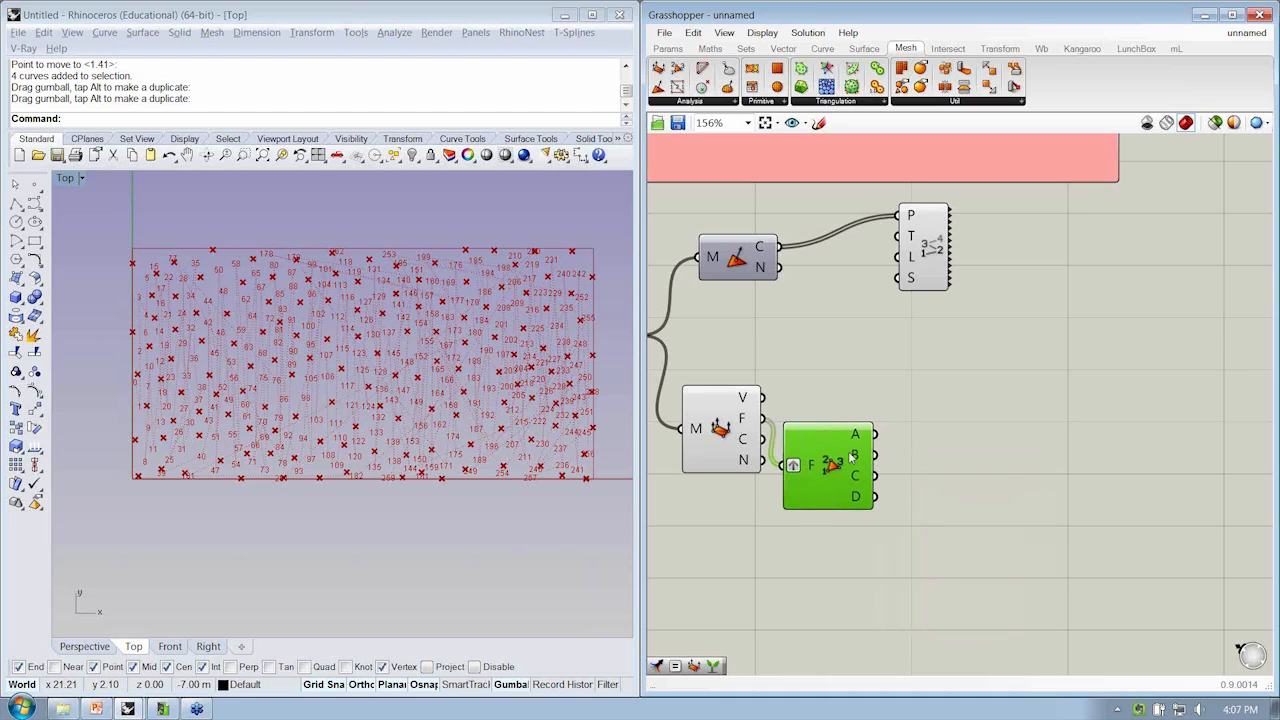
mouse_move(864, 436)
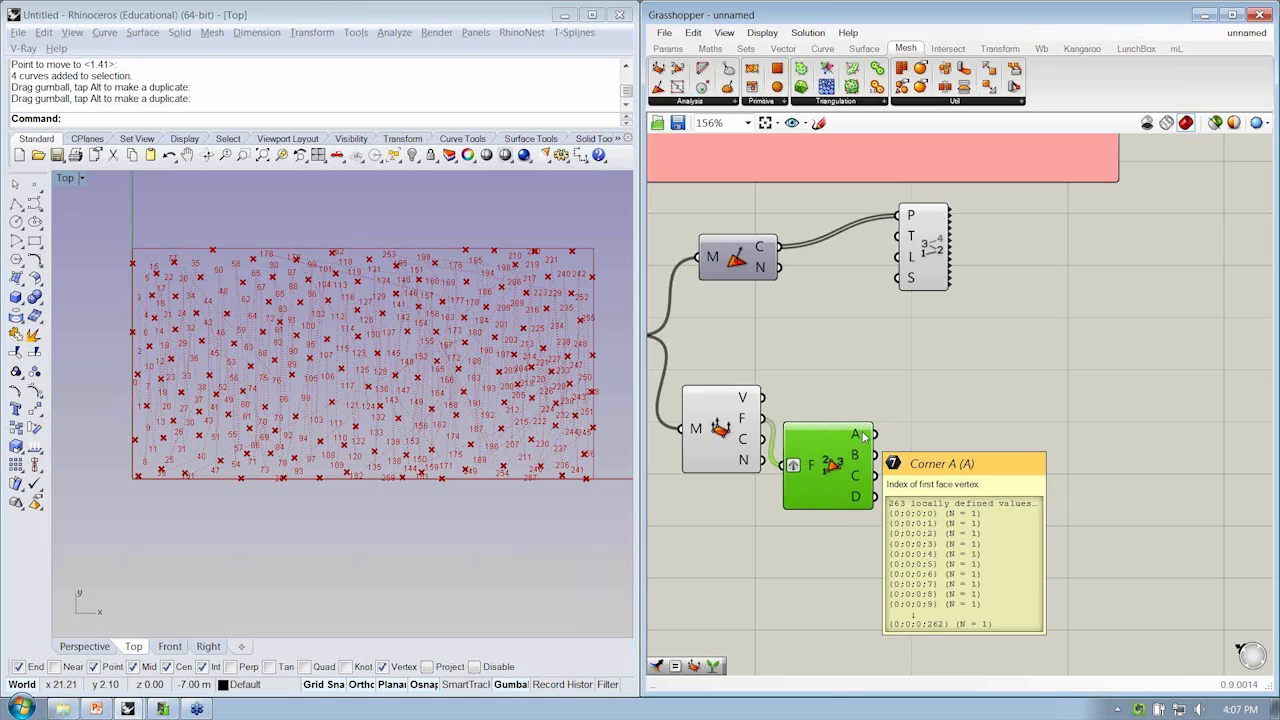
Add a Merge component and connect corners A, B and C of Face Vertices to inputs D1, D2 and D3
click(746, 49)
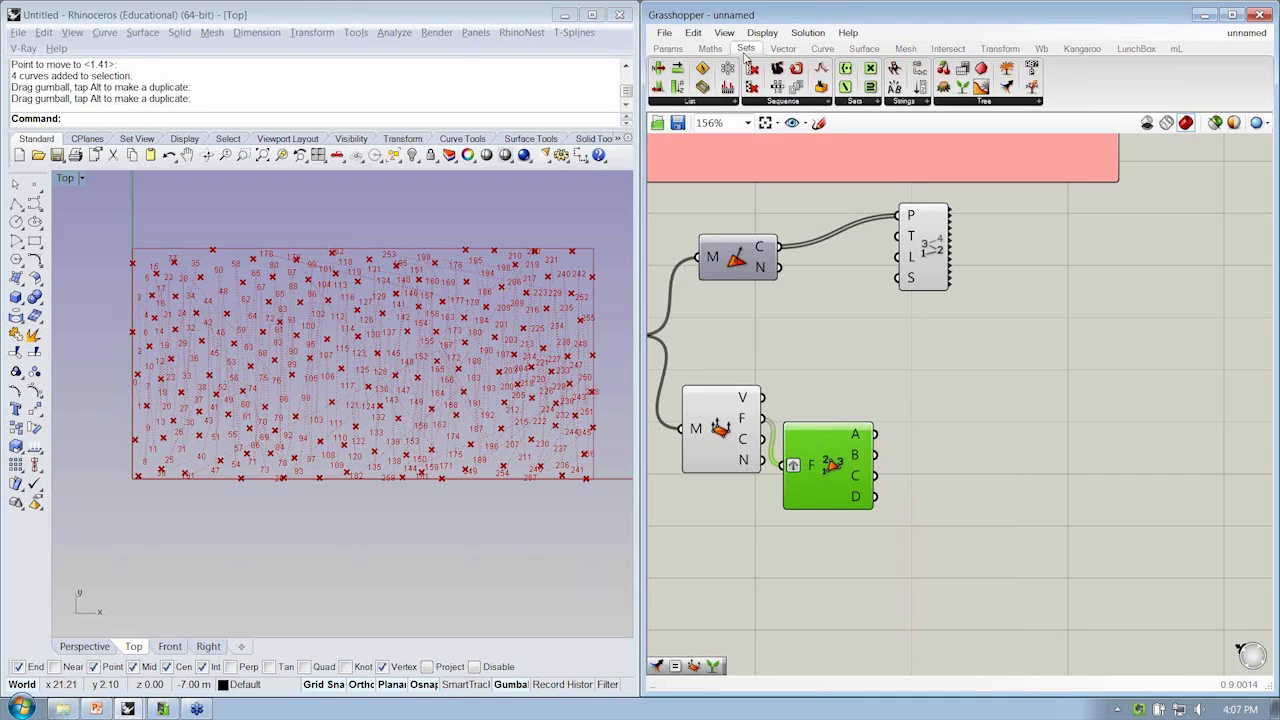
drag(973, 413, 963, 449)
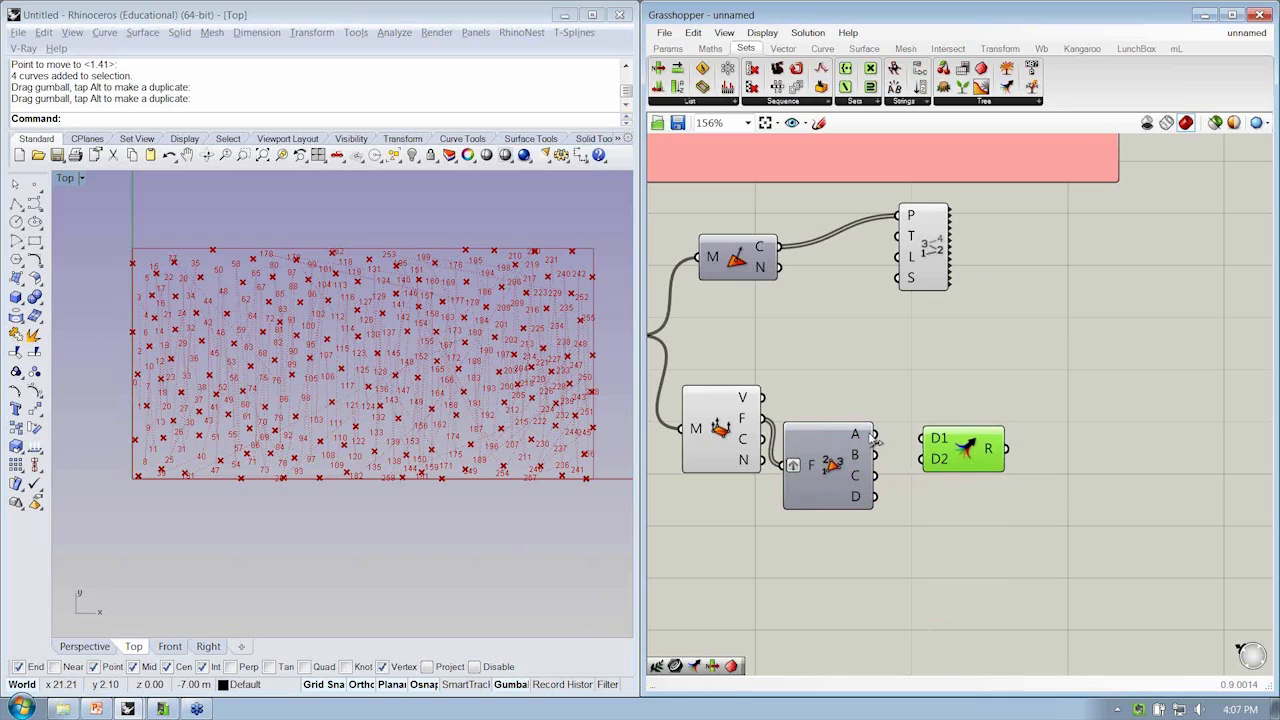
drag(876, 434, 878, 399)
click(1016, 102)
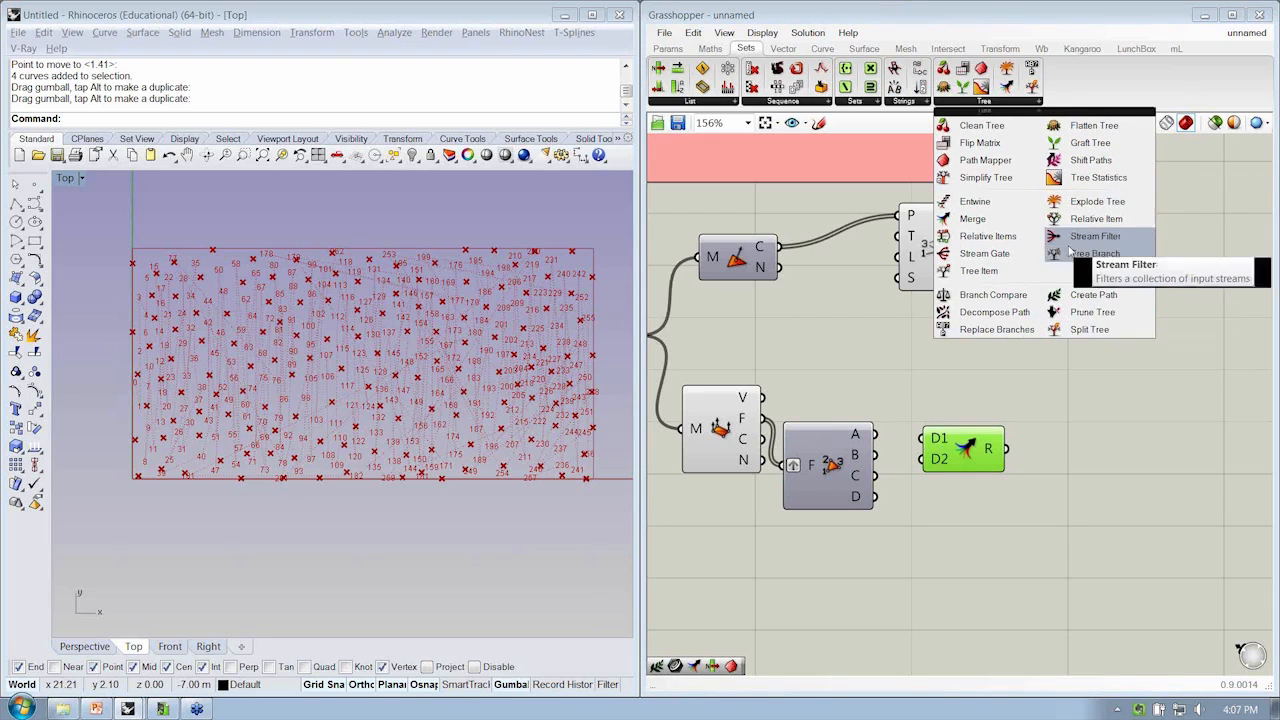
click(1008, 479)
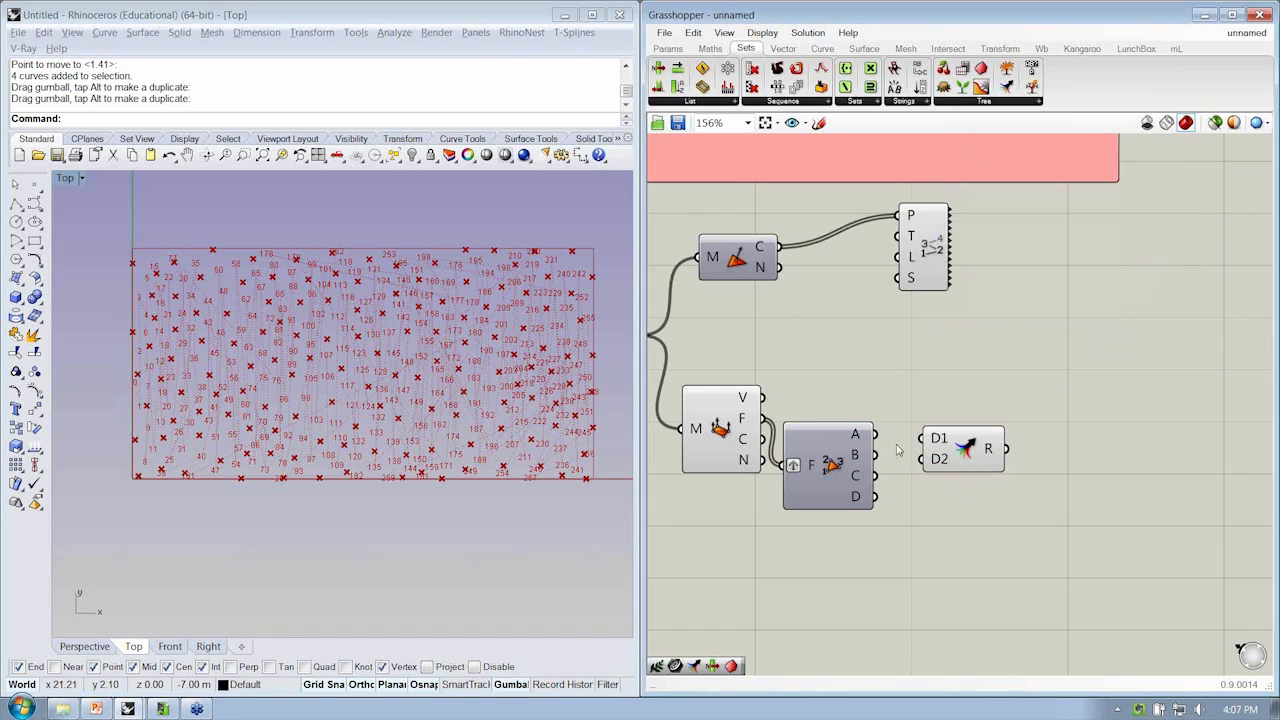
drag(876, 434, 921, 459)
scroll(936, 488, up, 3)
drag(817, 480, 906, 468)
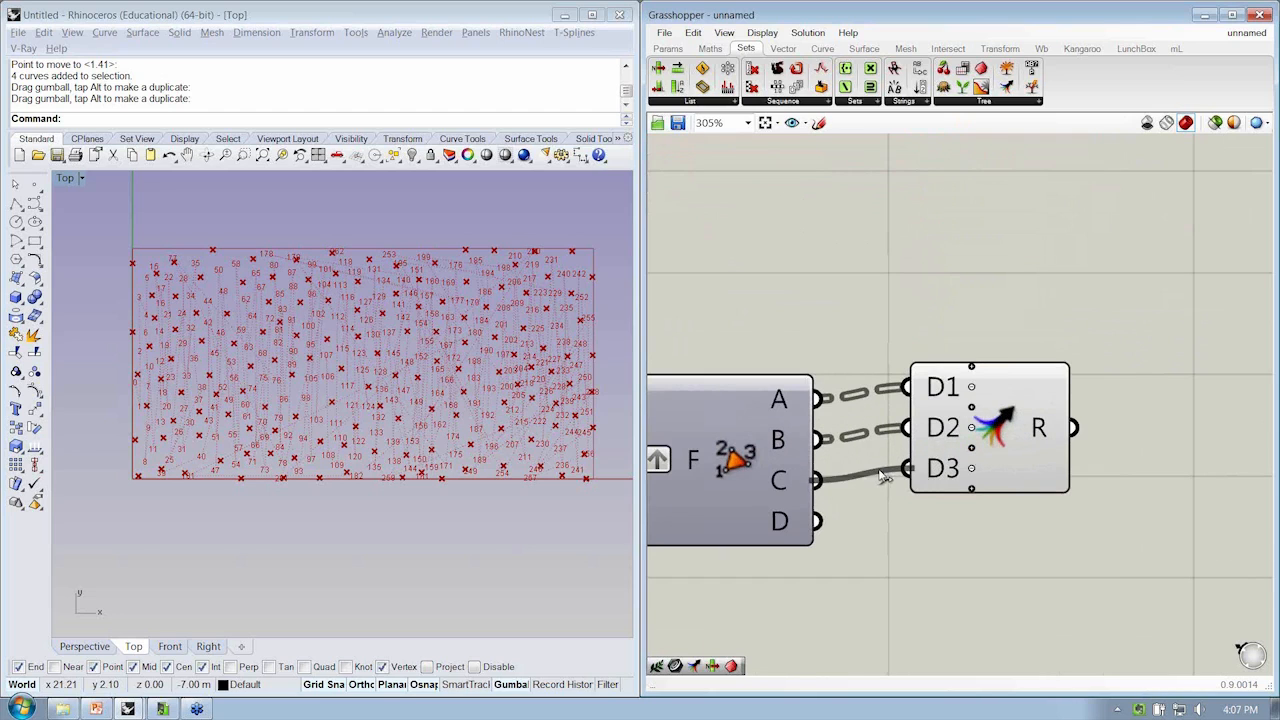
Remove the unused D4 input from the Merge component and align the component with the Face Vertices outputs
scroll(926, 481, up, 3)
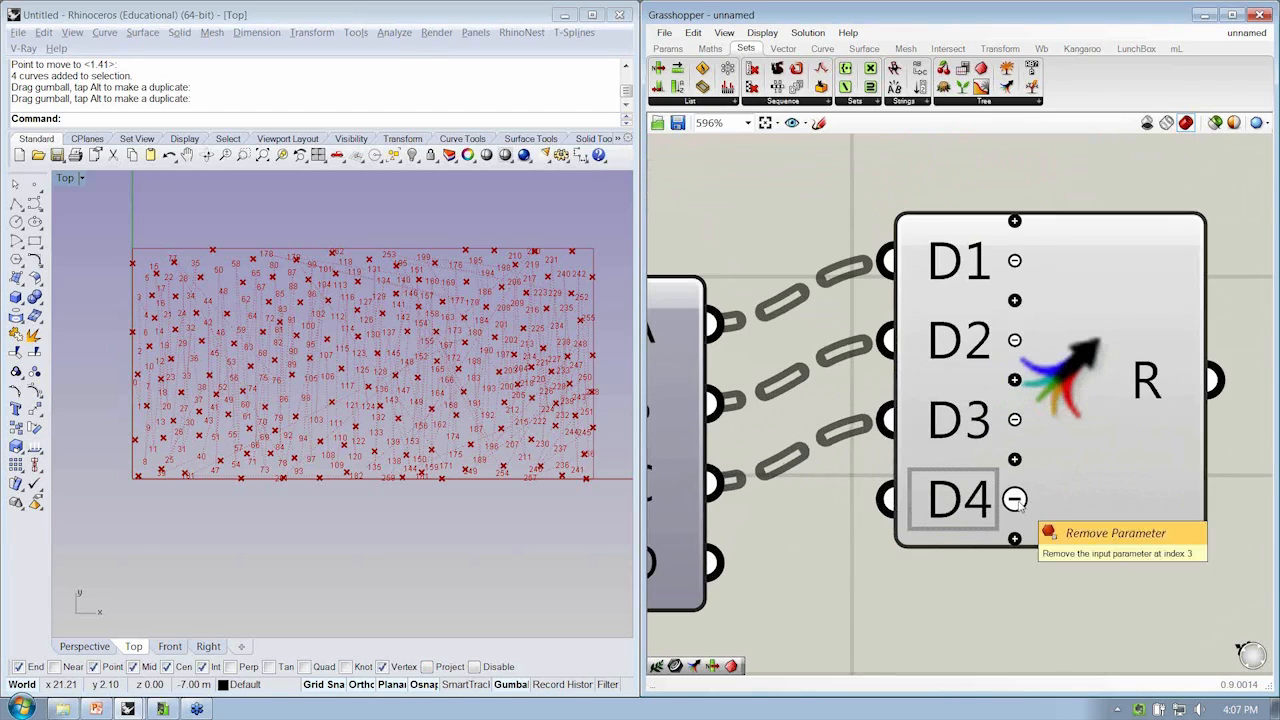
click(1014, 499)
drag(1080, 457, 1063, 483)
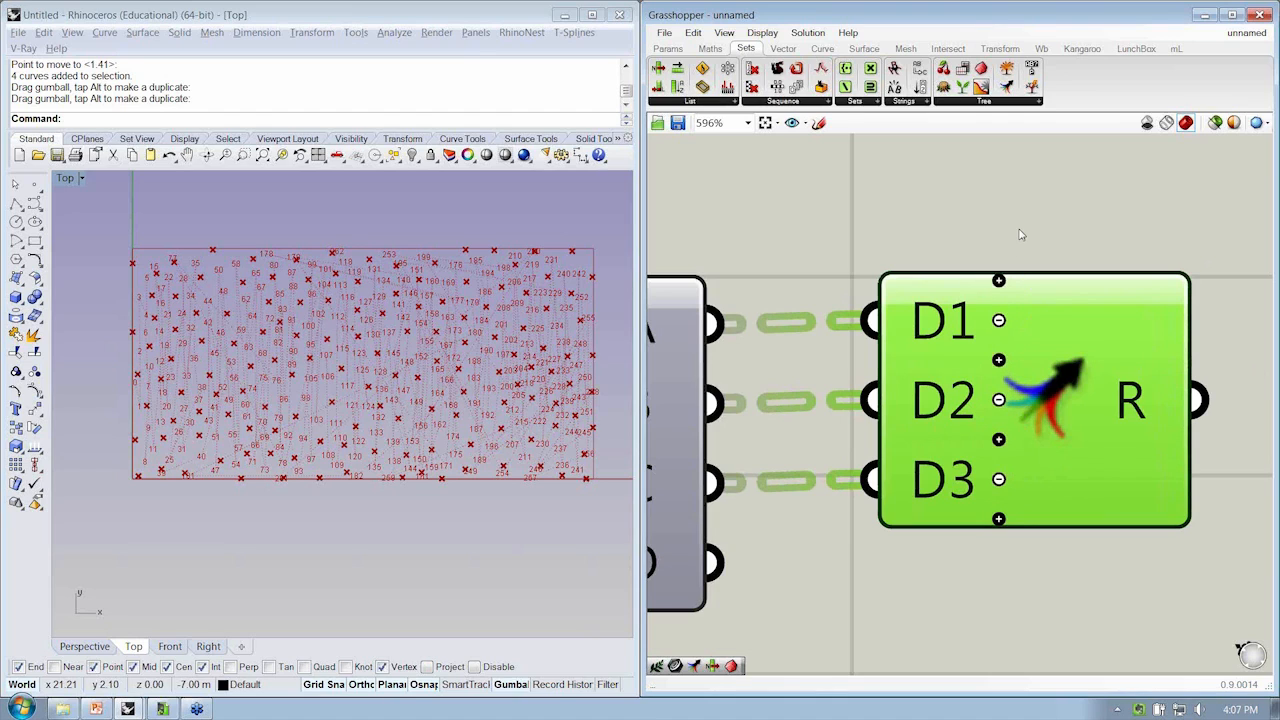
scroll(999, 321, down, 4)
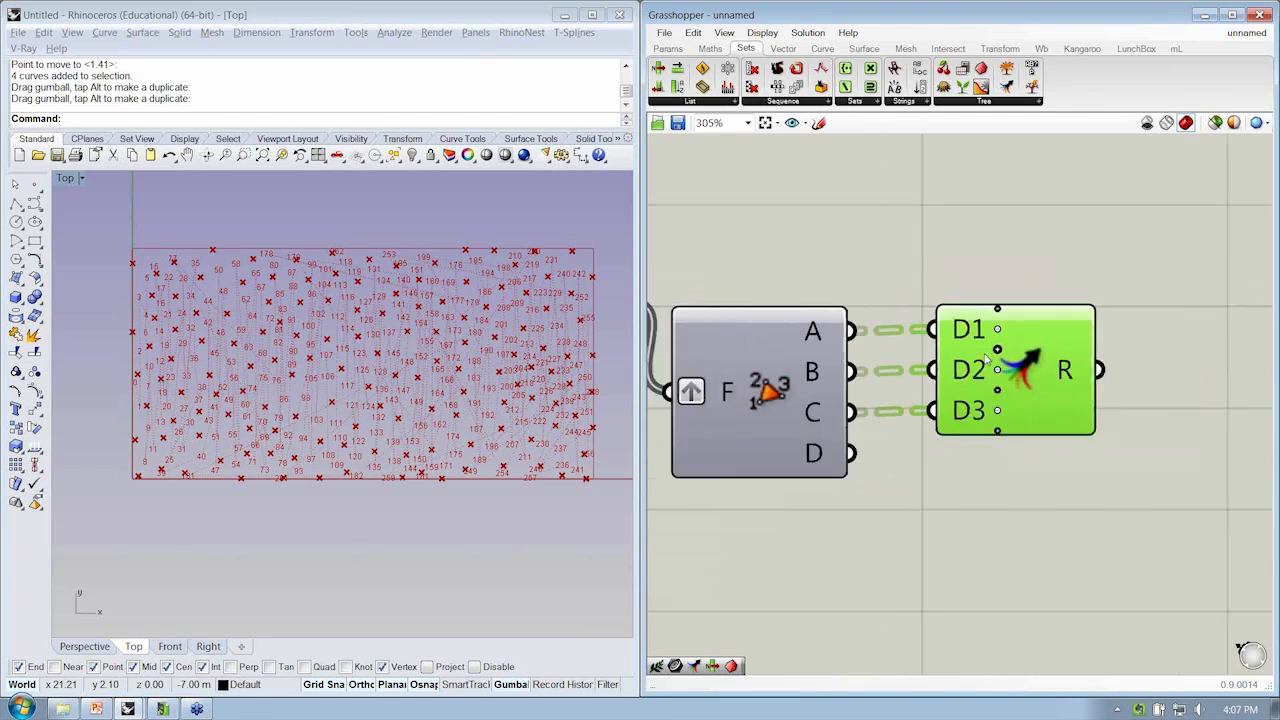
scroll(1004, 348, up, 5)
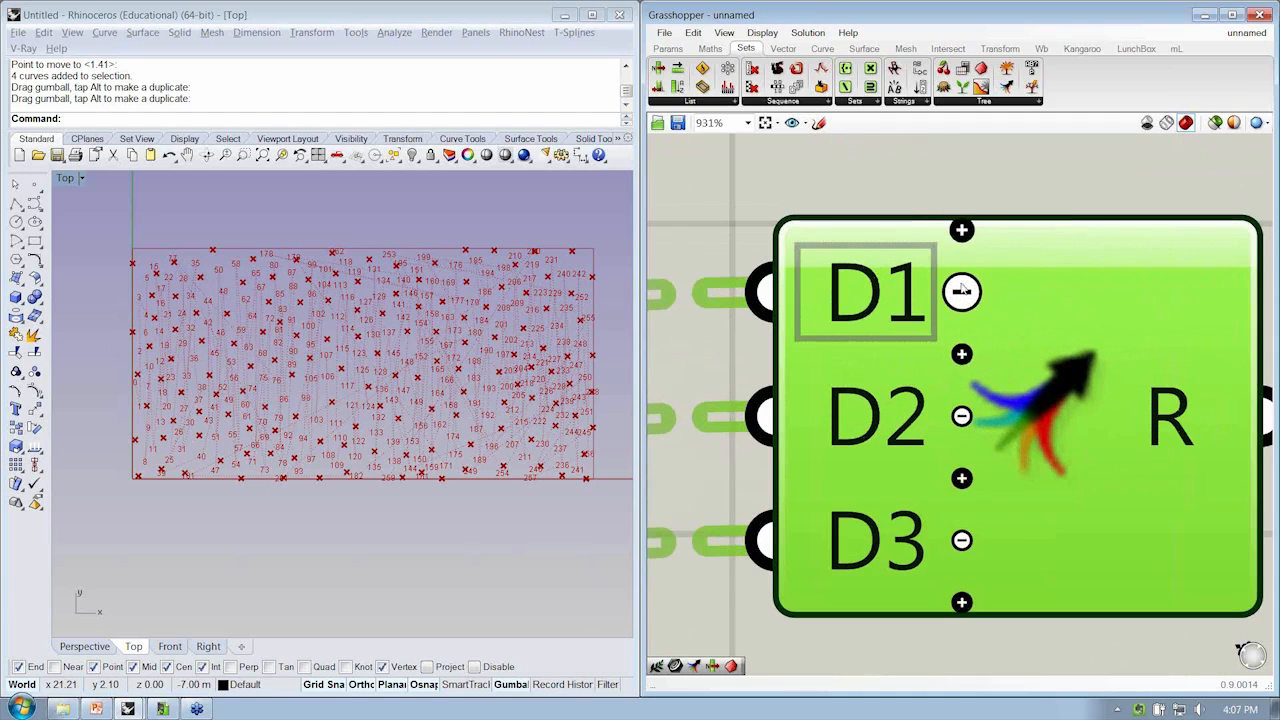
Check the data tree structure of the Merge component's result output
scroll(1012, 345, down, 5)
click(1066, 512)
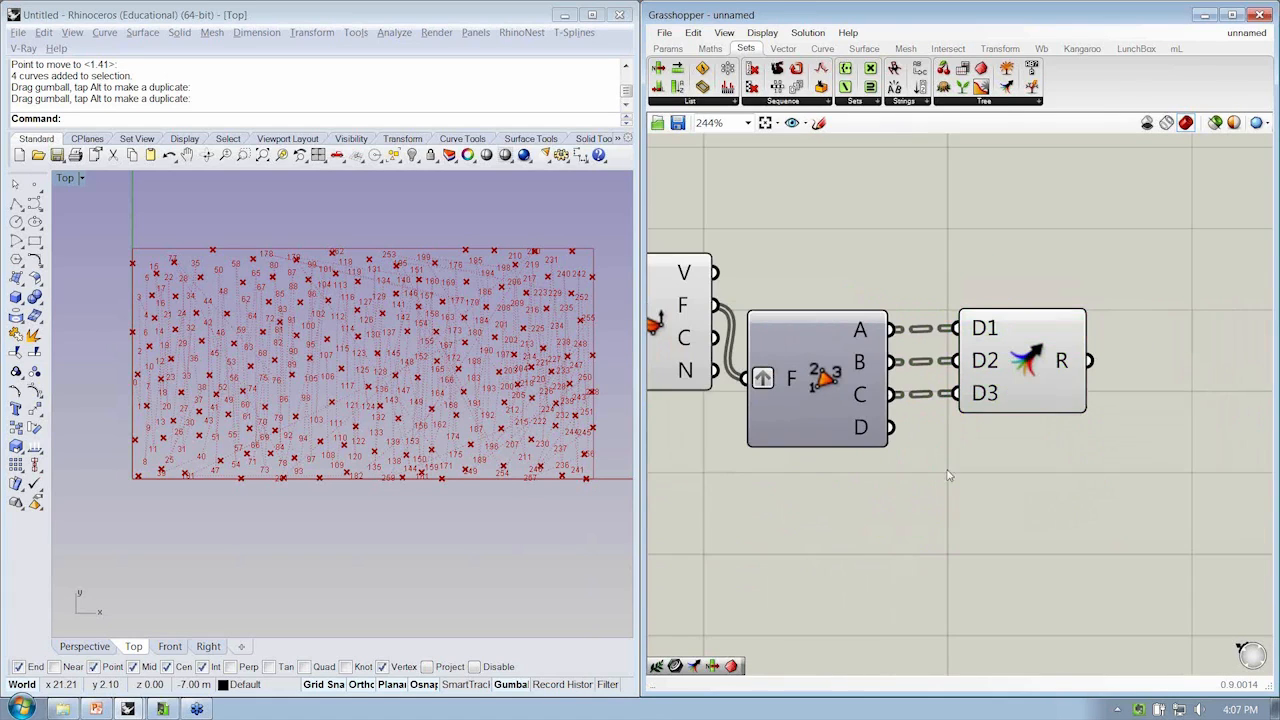
right_drag(950, 476, 949, 507)
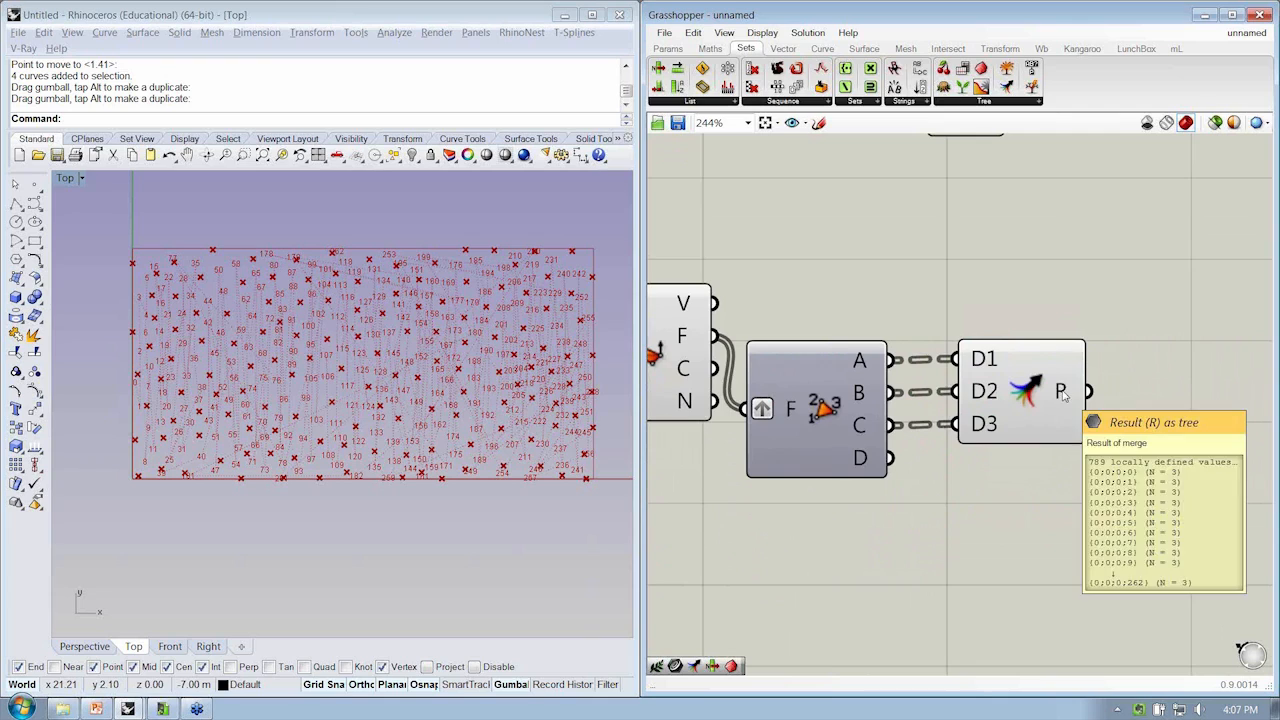
right_drag(1060, 395, 888, 383)
mouse_move(881, 385)
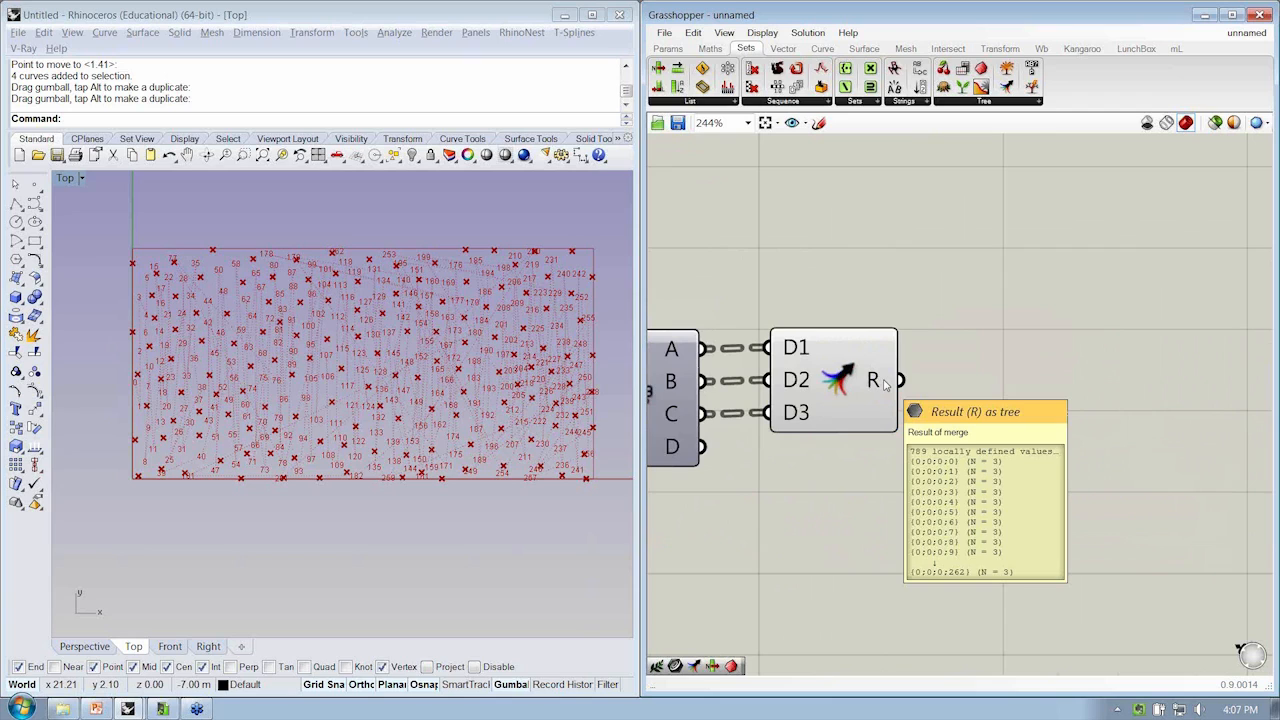
Add a List Item component, feeding its list from the mesh vertices output and its index from the Merge result
scroll(884, 386, down, 3)
right_drag(876, 289, 926, 301)
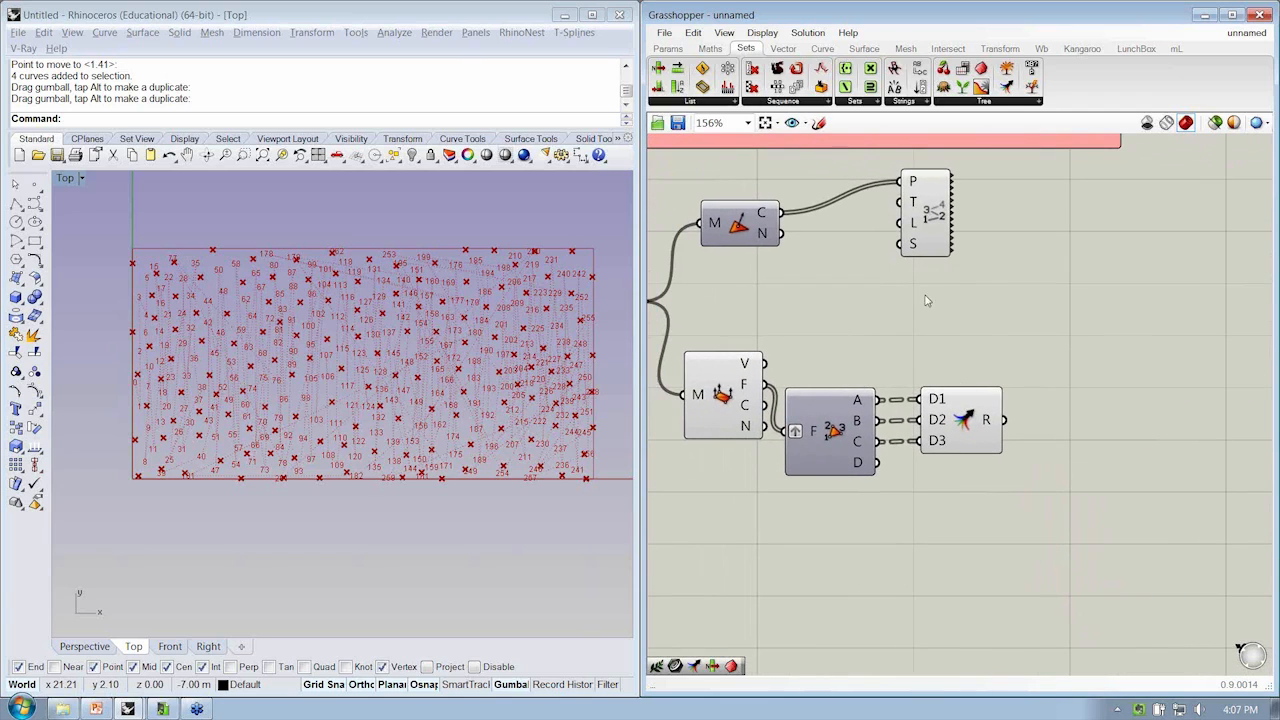
right_drag(1017, 366, 996, 362)
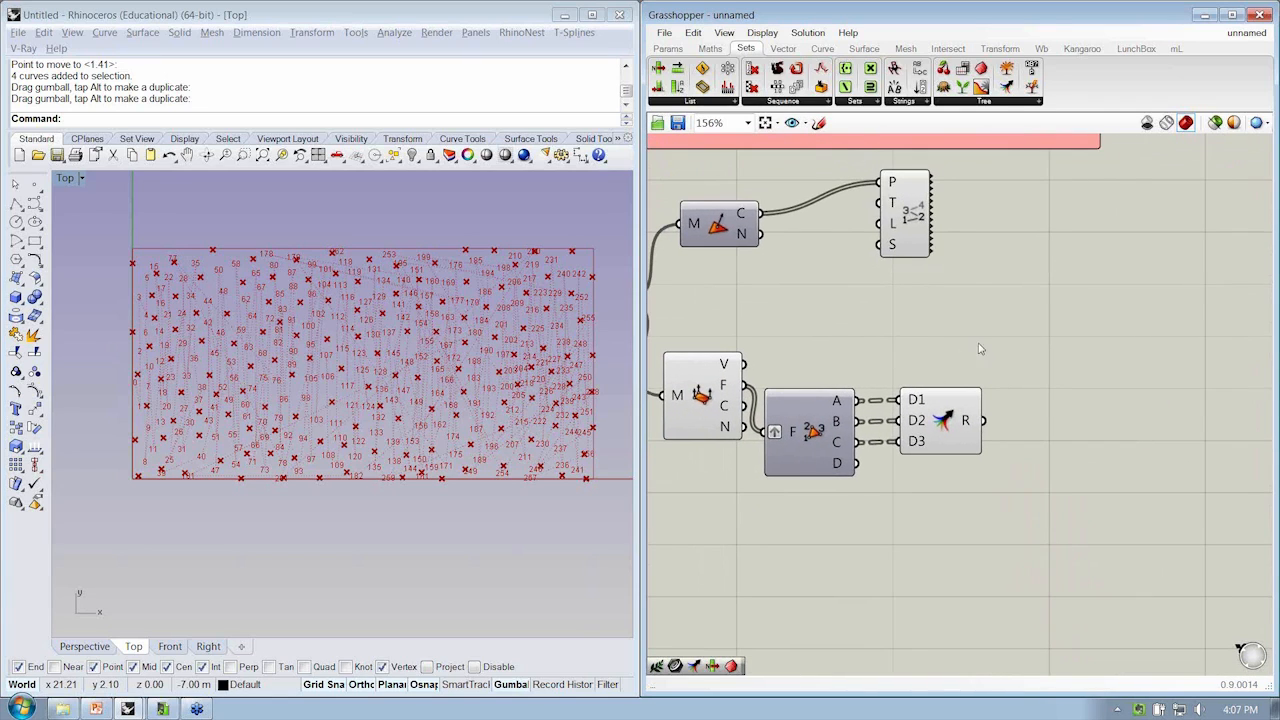
click(698, 102)
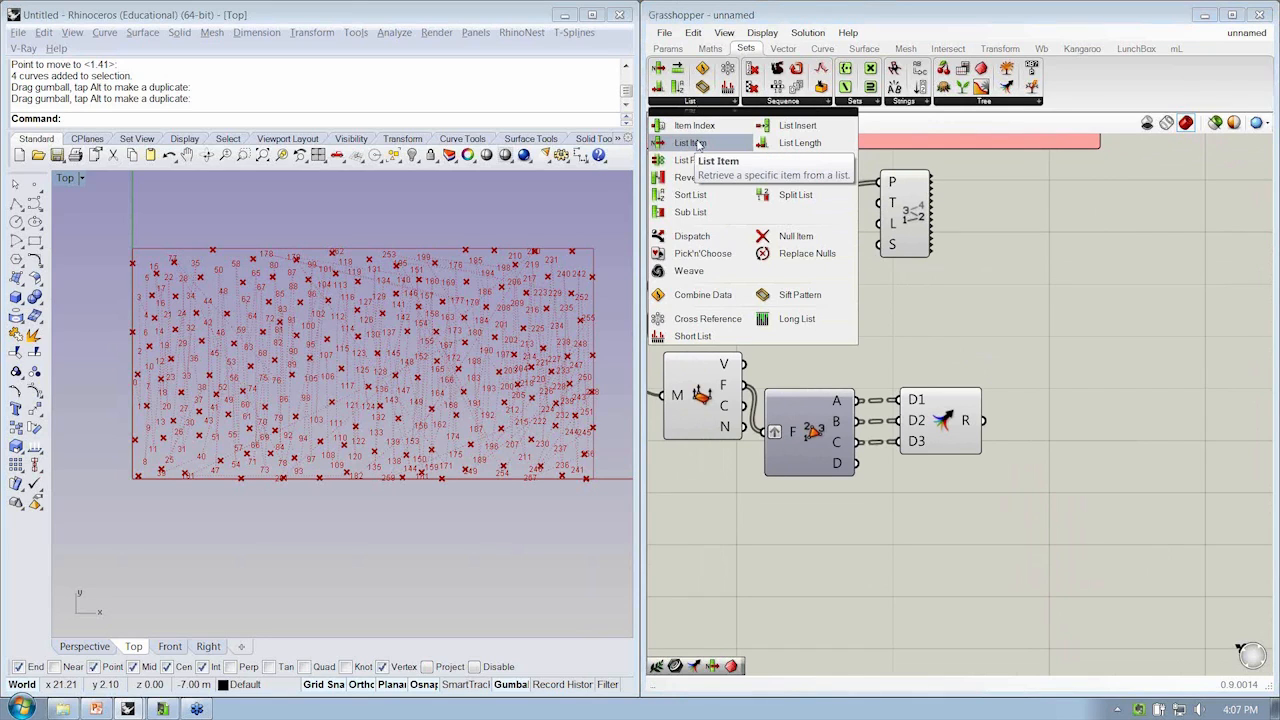
drag(690, 143, 1032, 372)
drag(992, 411, 1062, 400)
drag(744, 365, 1083, 386)
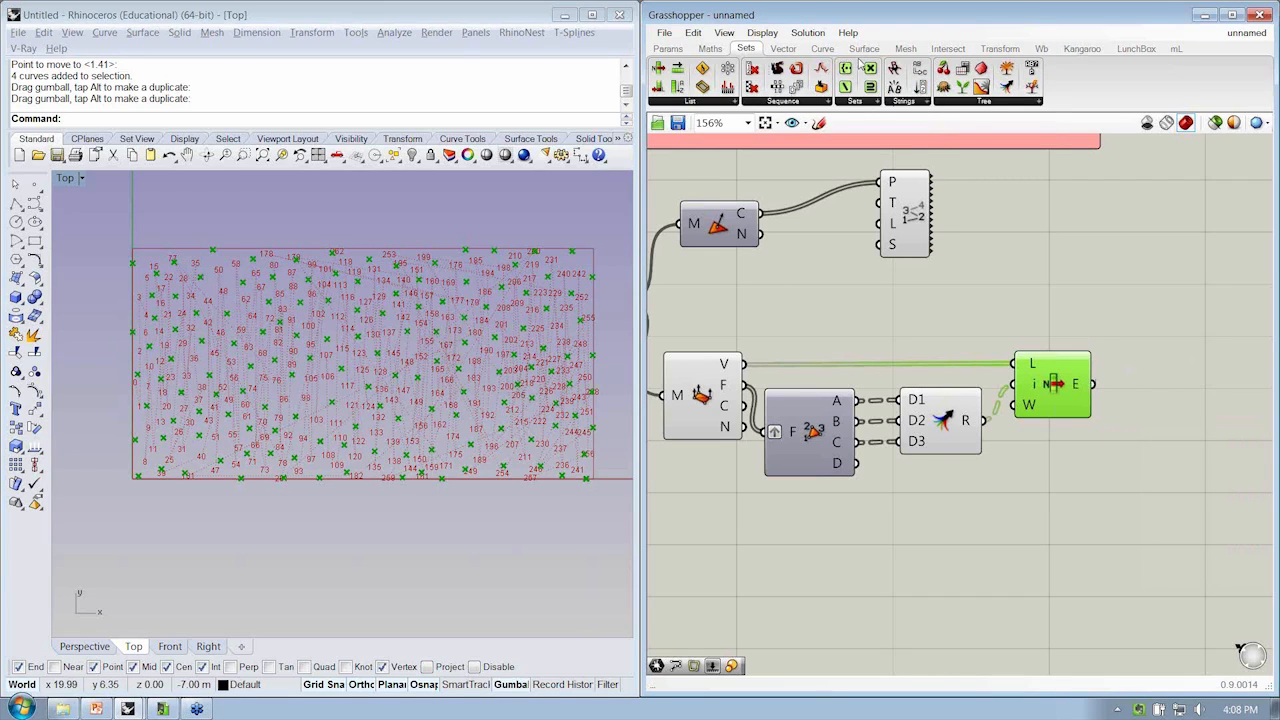
Add a PolyLine component with its vertices input fed by the List Item output, and align it beside List Item
click(823, 48)
click(947, 103)
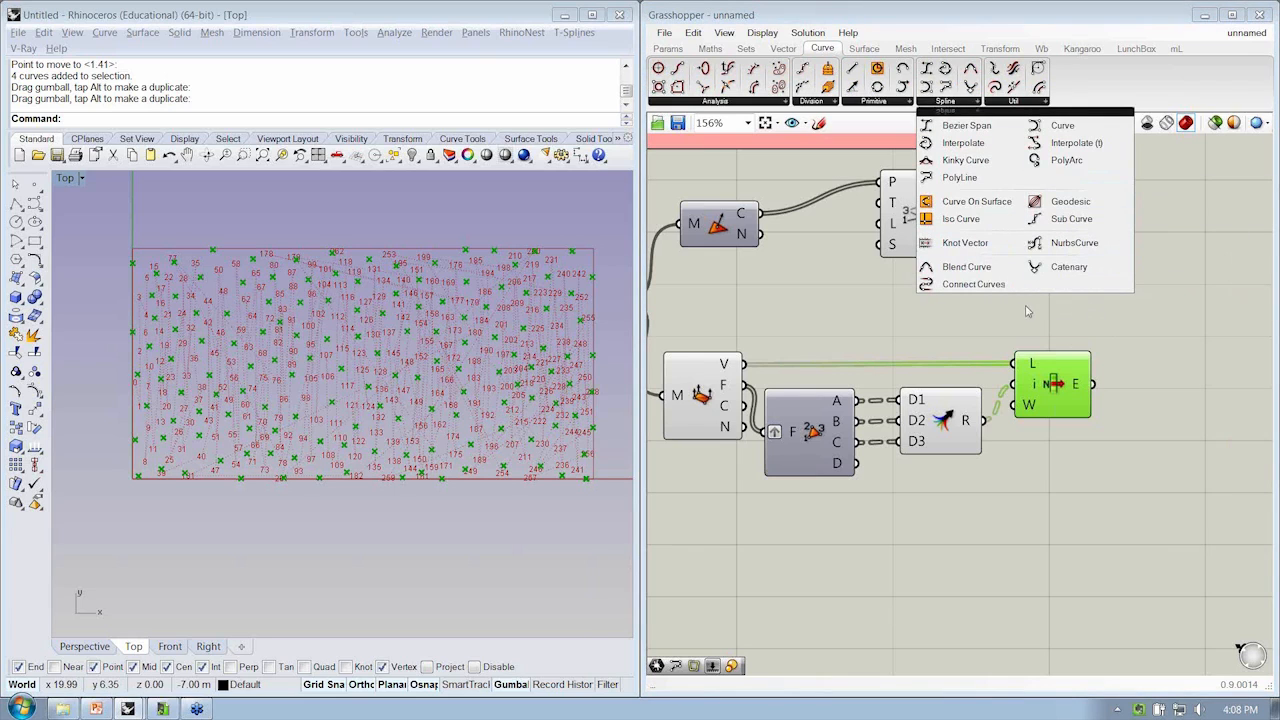
click(958, 177)
click(1166, 378)
drag(1132, 367, 1092, 386)
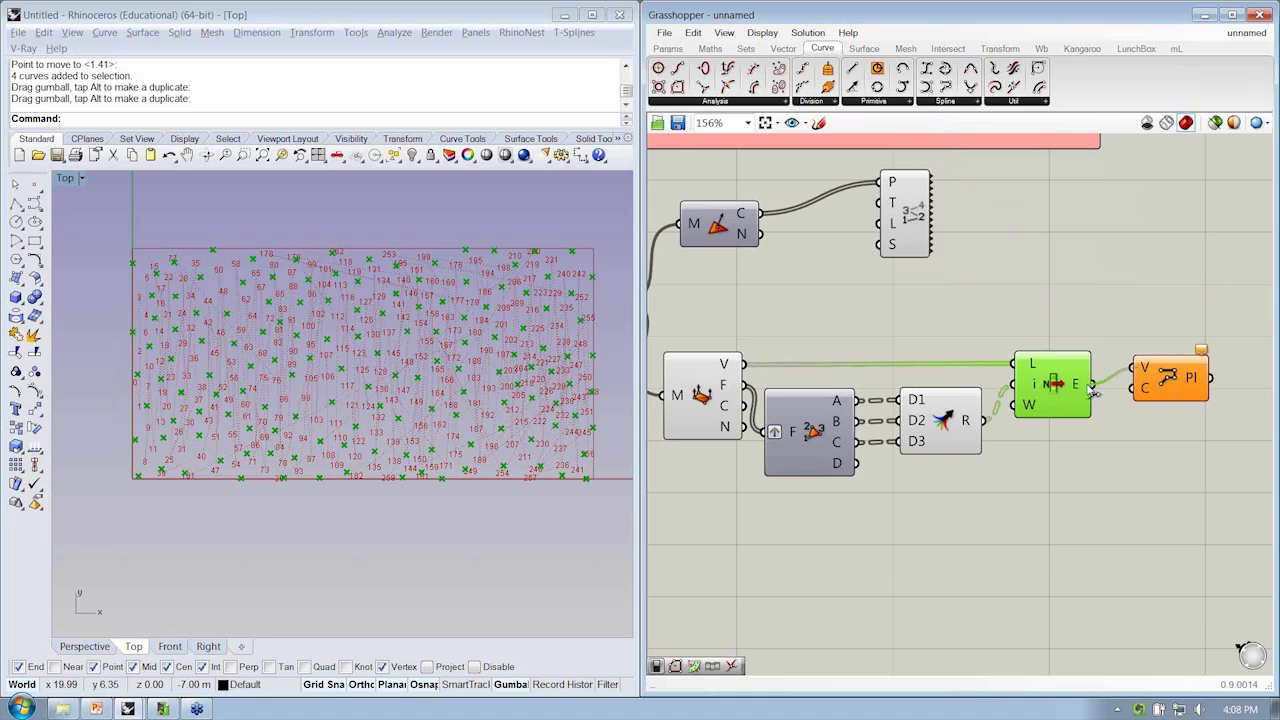
drag(1190, 375, 1183, 393)
Turn off the preview of the mesh decomposition, Face Vertices, Merge and List Item components
drag(1108, 450, 666, 354)
right_click(722, 276)
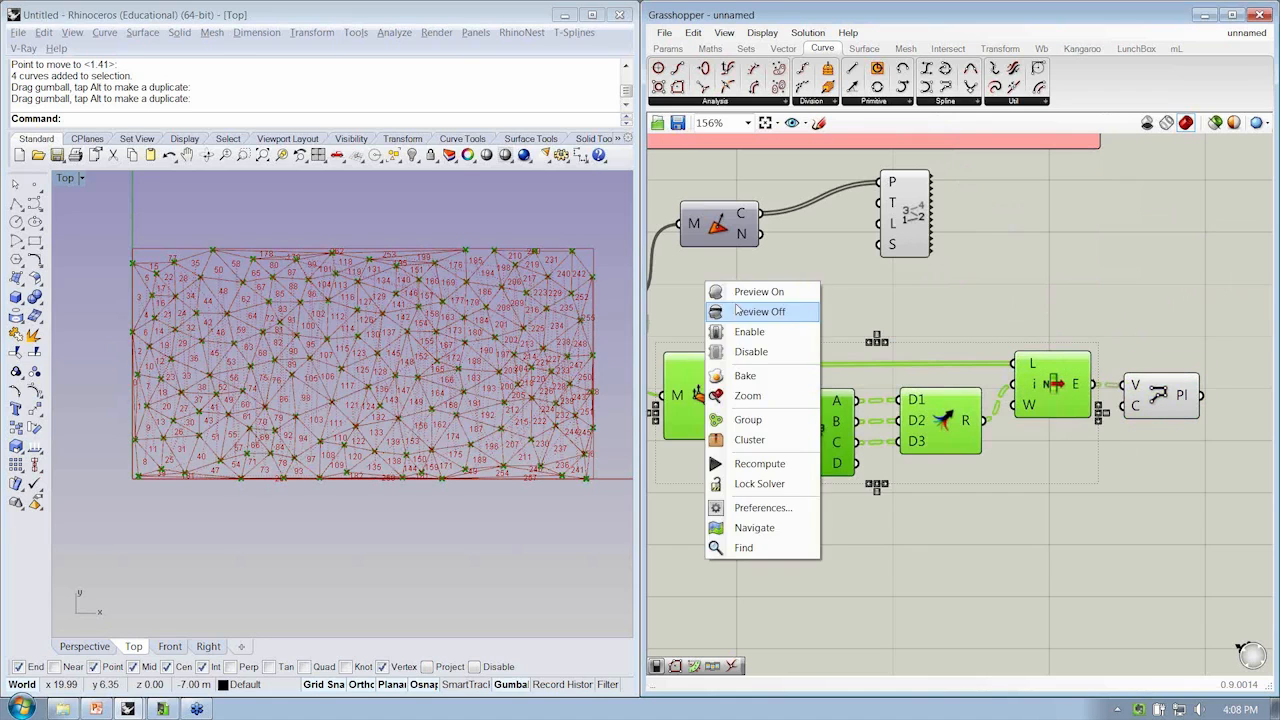
click(742, 300)
click(742, 312)
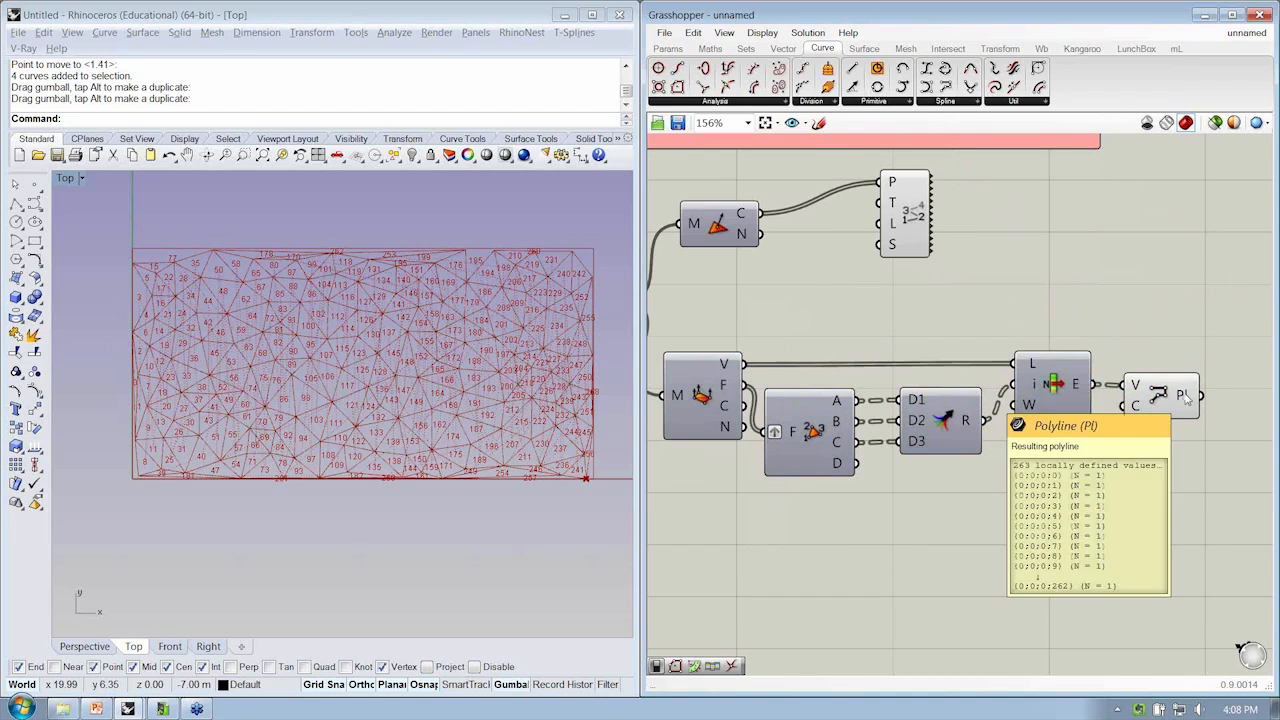
Examine the triangle polylines up close in the Top viewport and compare them with the PolyLine output's branches
scroll(320, 375, up, 6)
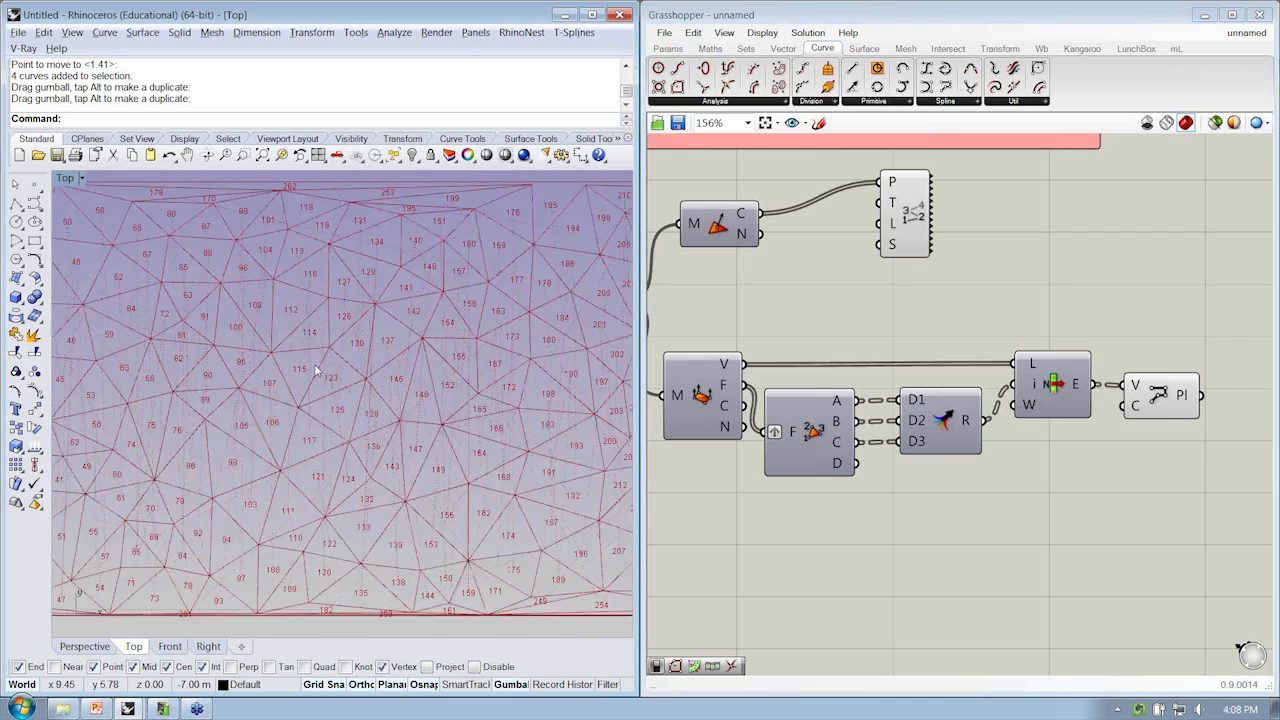
right_drag(1179, 338, 1074, 339)
drag(1062, 400, 1055, 397)
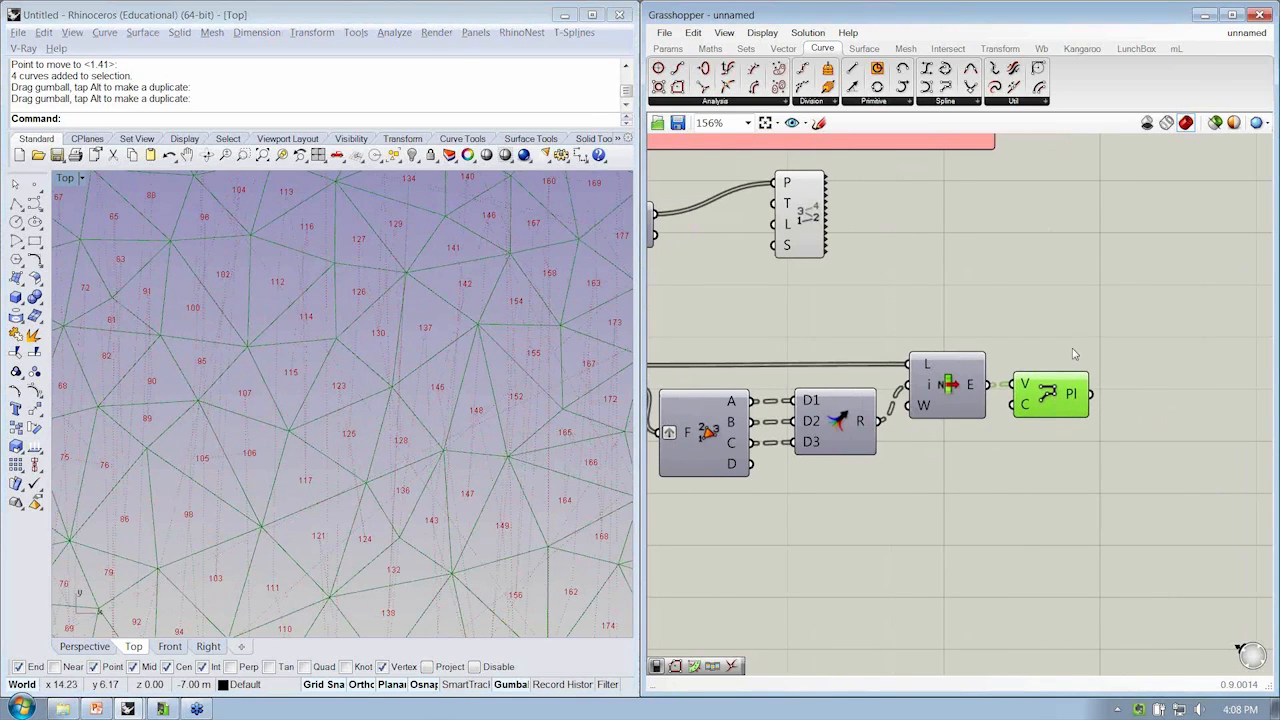
click(995, 475)
right_drag(885, 462, 899, 464)
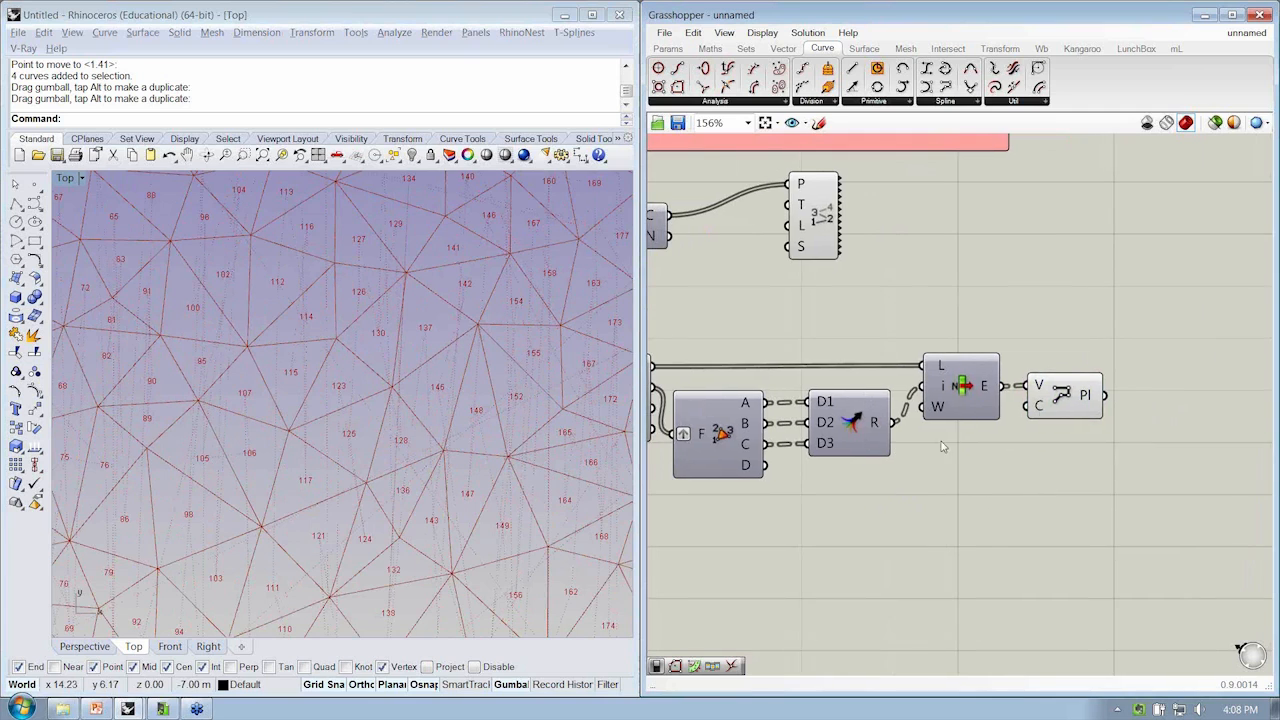
mouse_move(1096, 398)
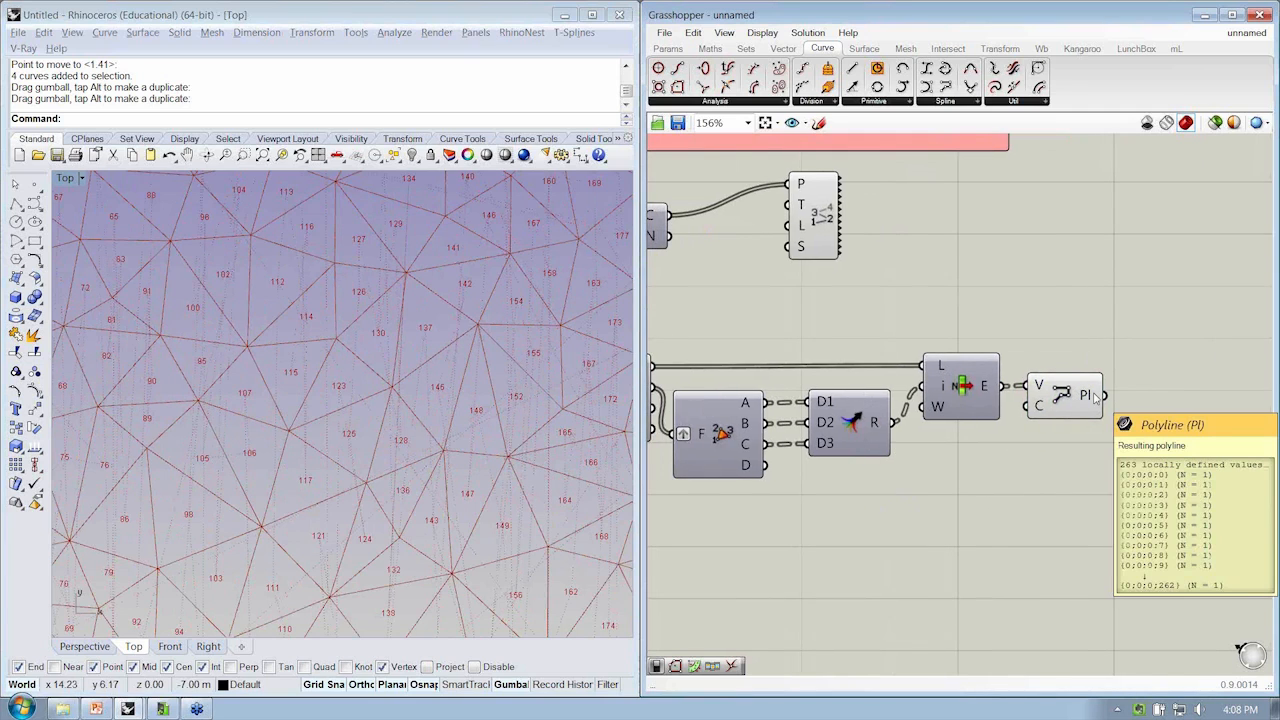
scroll(1090, 396, down, 4)
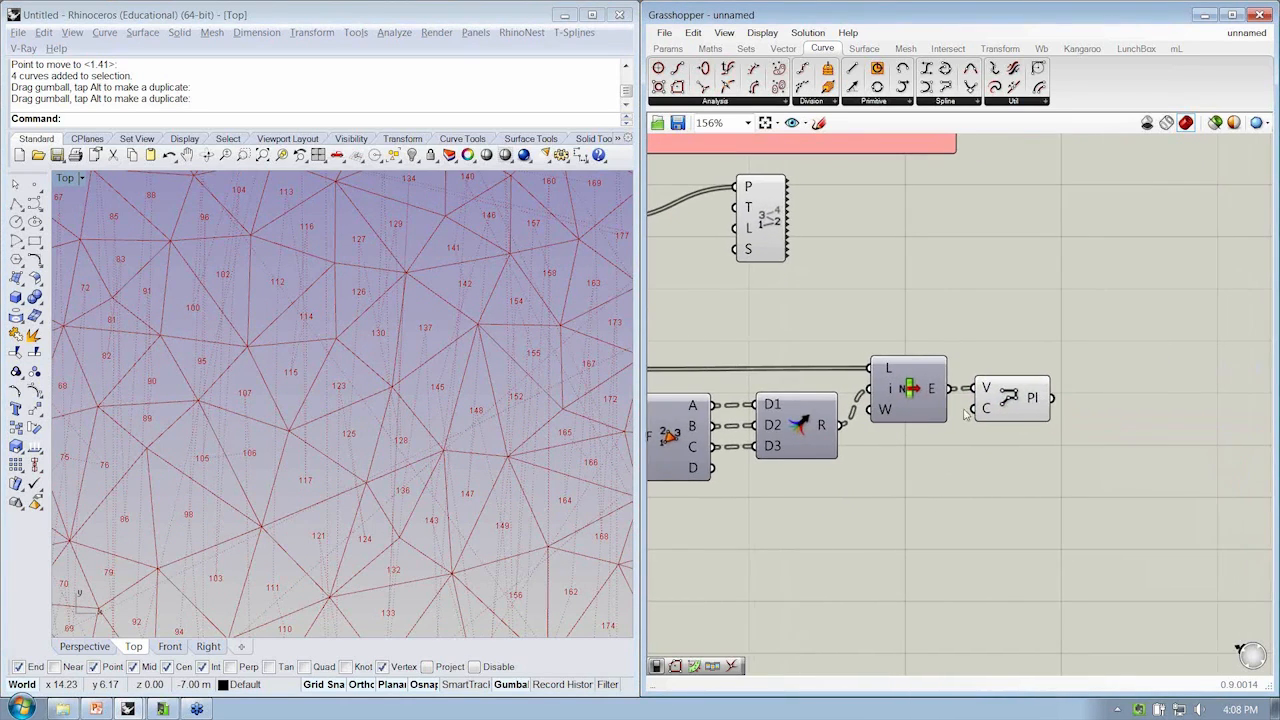
right_drag(920, 320, 913, 327)
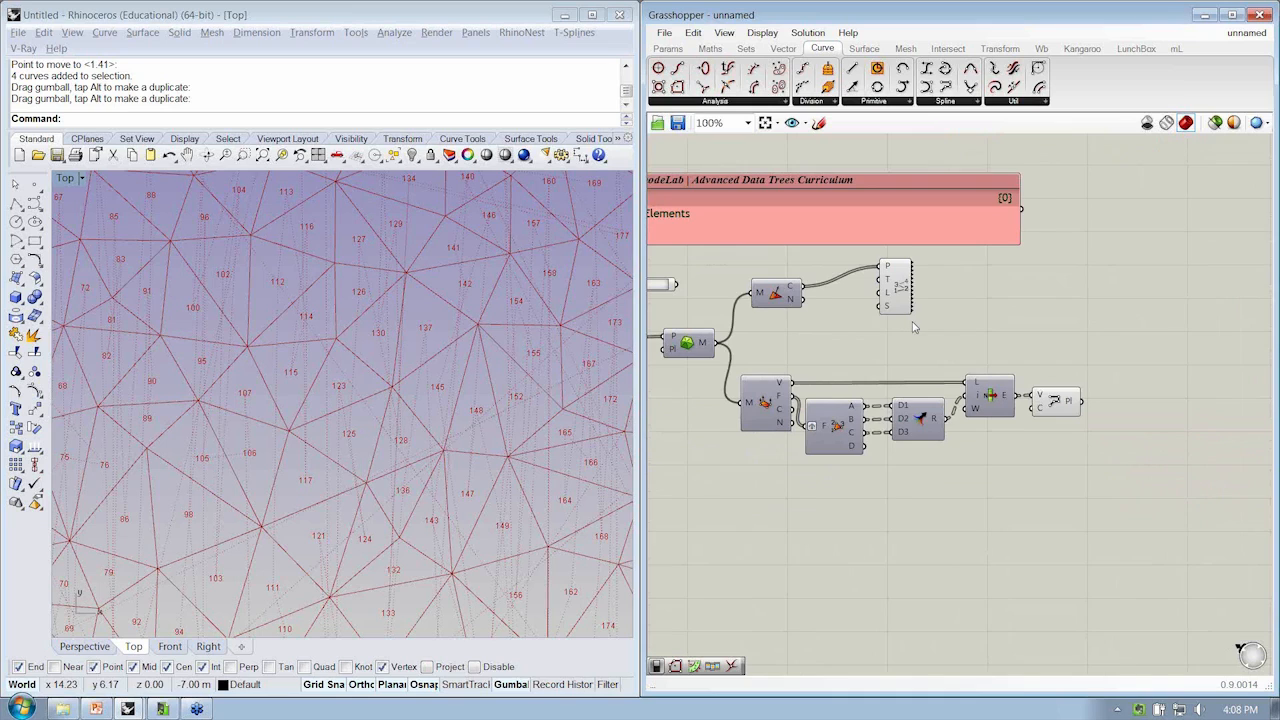
Save the definition as 1-3_UsingTreesToOrganizeElements_W in the 000_WorkshopFiles folder
key(ctrl+s)
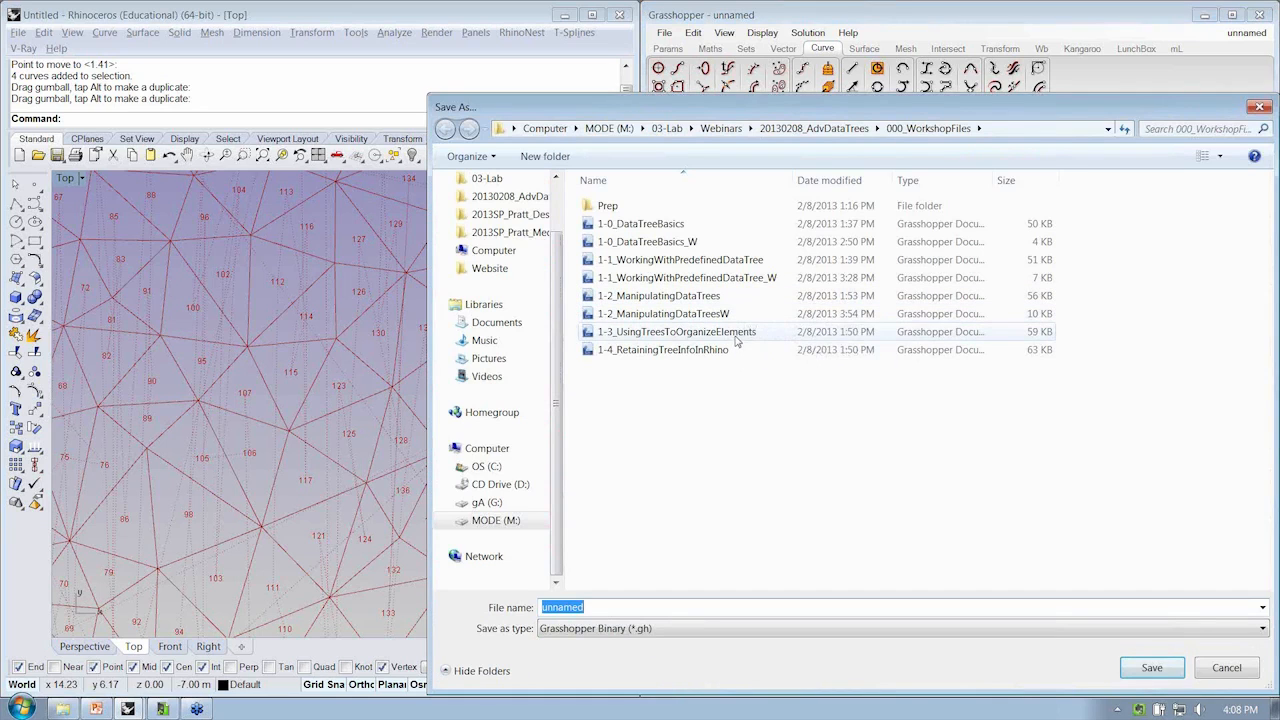
click(739, 342)
click(738, 606)
click(740, 606)
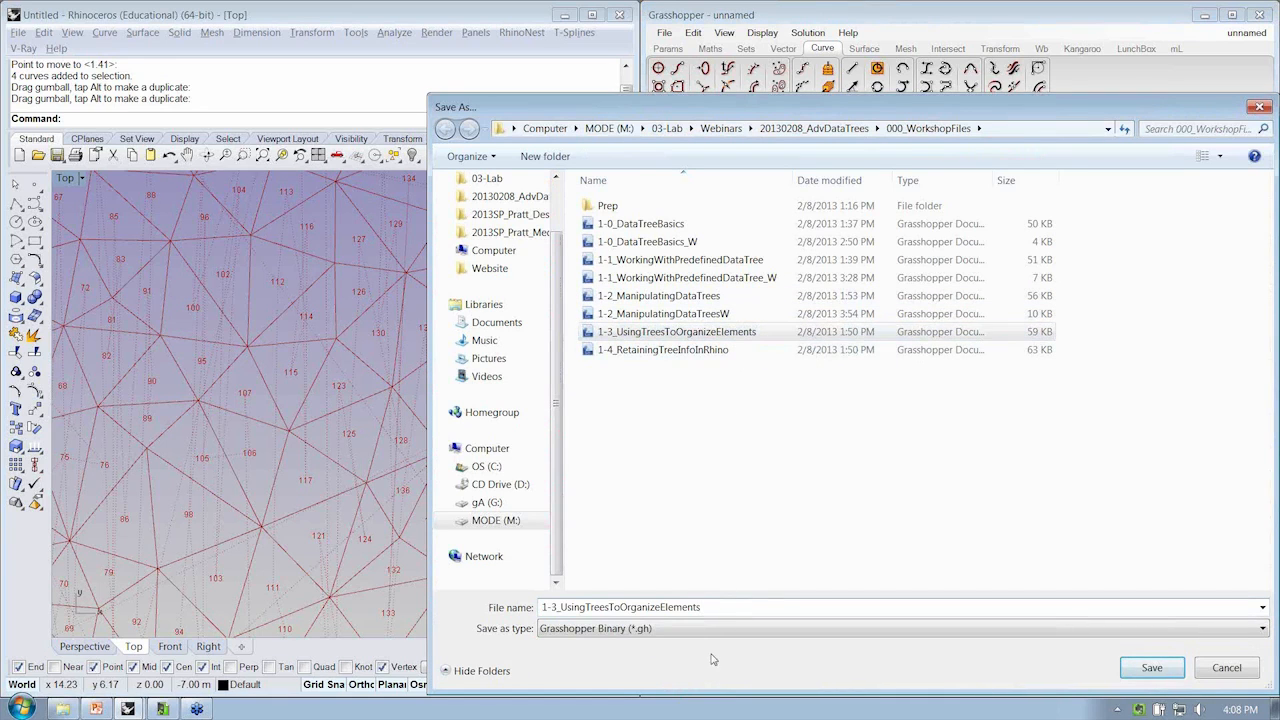
text(_W)
key(Return)
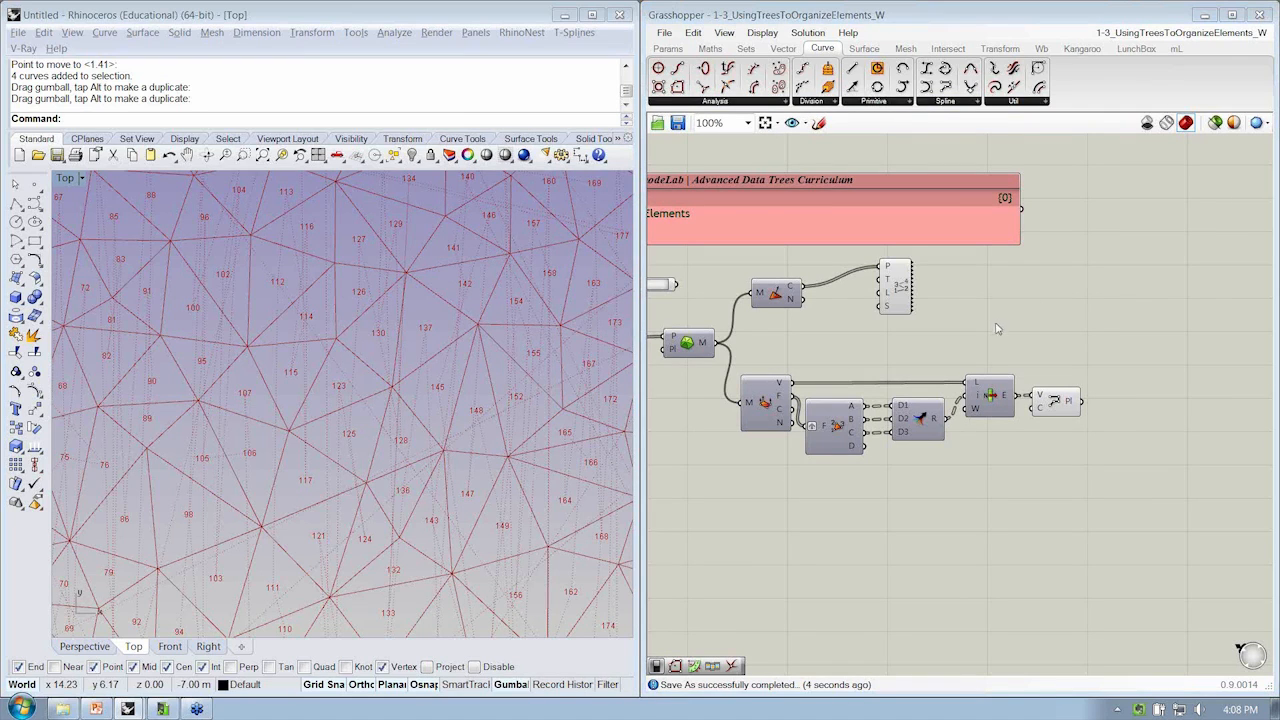
Delete the face centres component and the point numbering component connected to it
right_drag(952, 318, 1040, 323)
drag(885, 300, 996, 357)
drag(983, 295, 1131, 283)
drag(1070, 353, 966, 335)
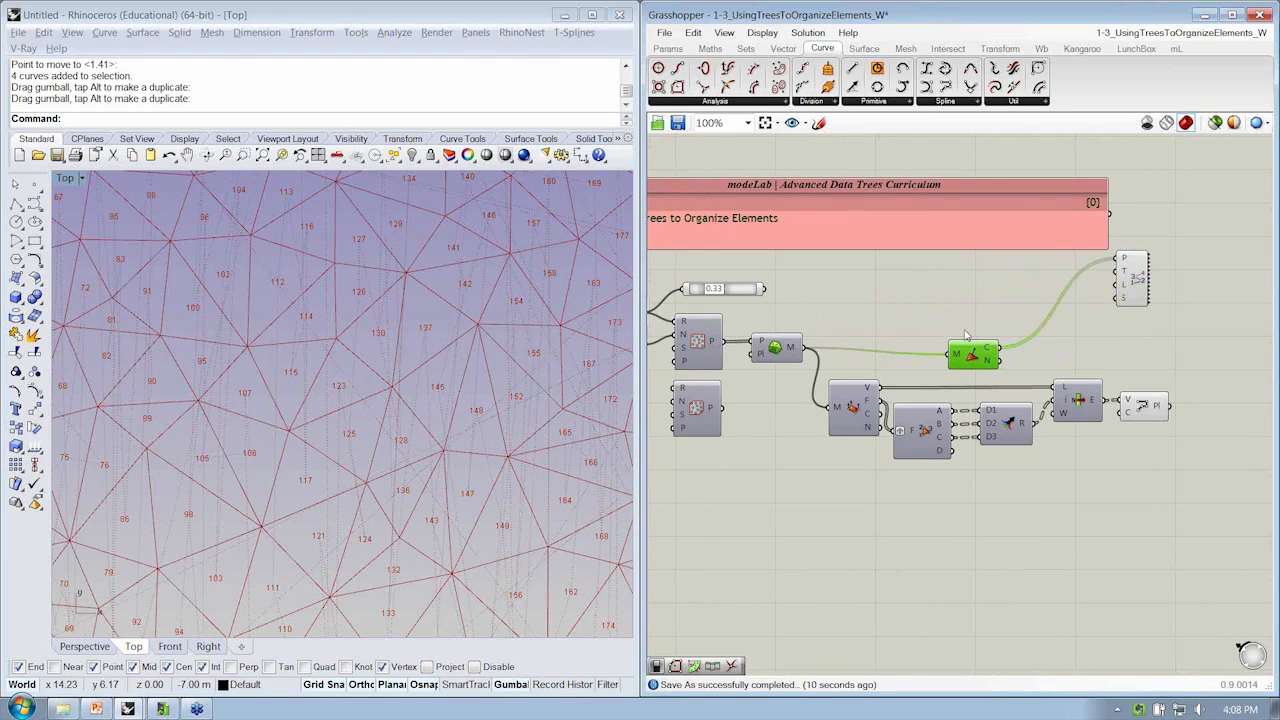
key(Delete)
click(1133, 282)
key(Delete)
Move the 0.33 number slider to the space above the List Item component
drag(757, 296, 1096, 314)
right_drag(1096, 314, 997, 338)
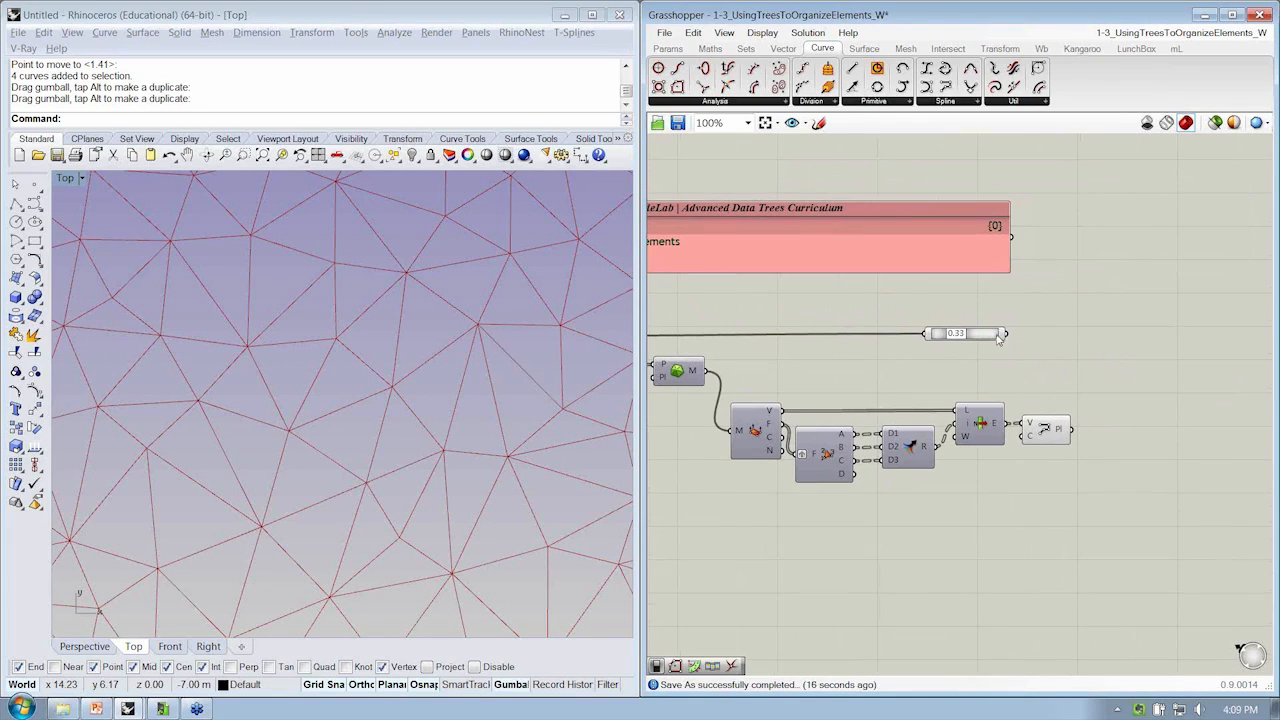
click(1044, 428)
right_drag(1068, 428, 1048, 446)
click(960, 351)
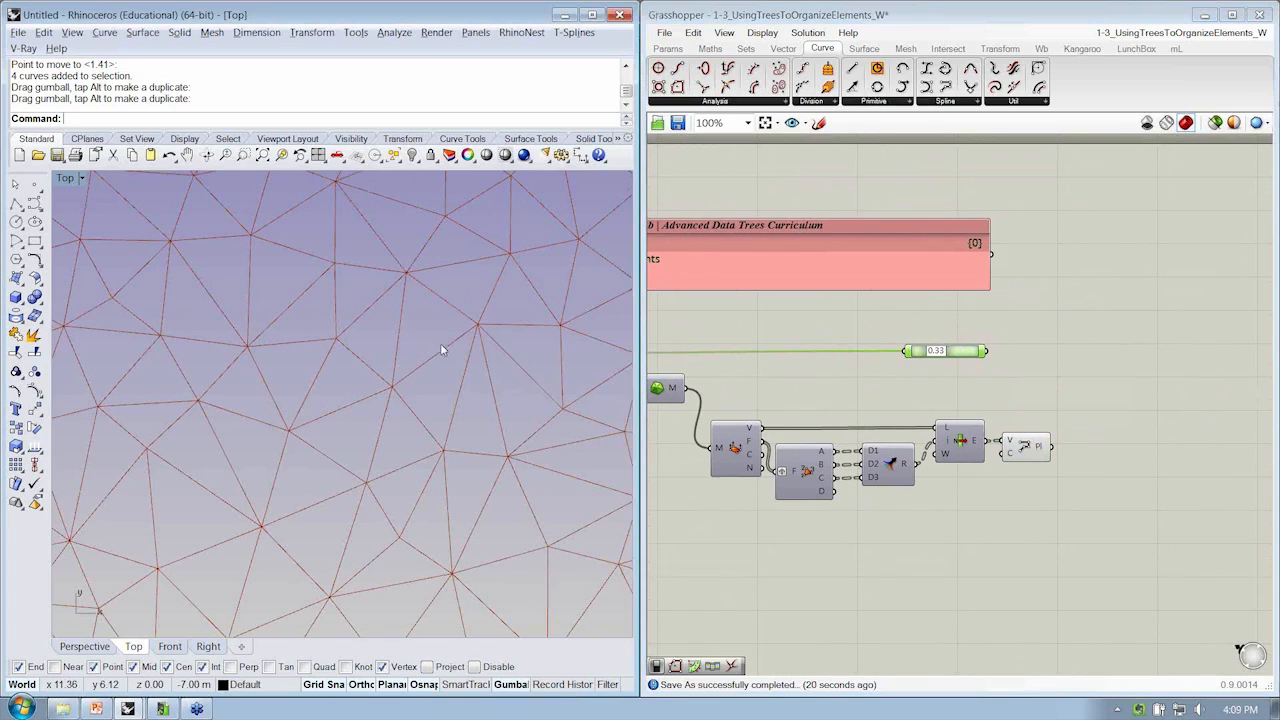
View the whole triangulated rectangle in the Top viewport and inspect the path format of the PolyLine output
scroll(440, 345, down, 10)
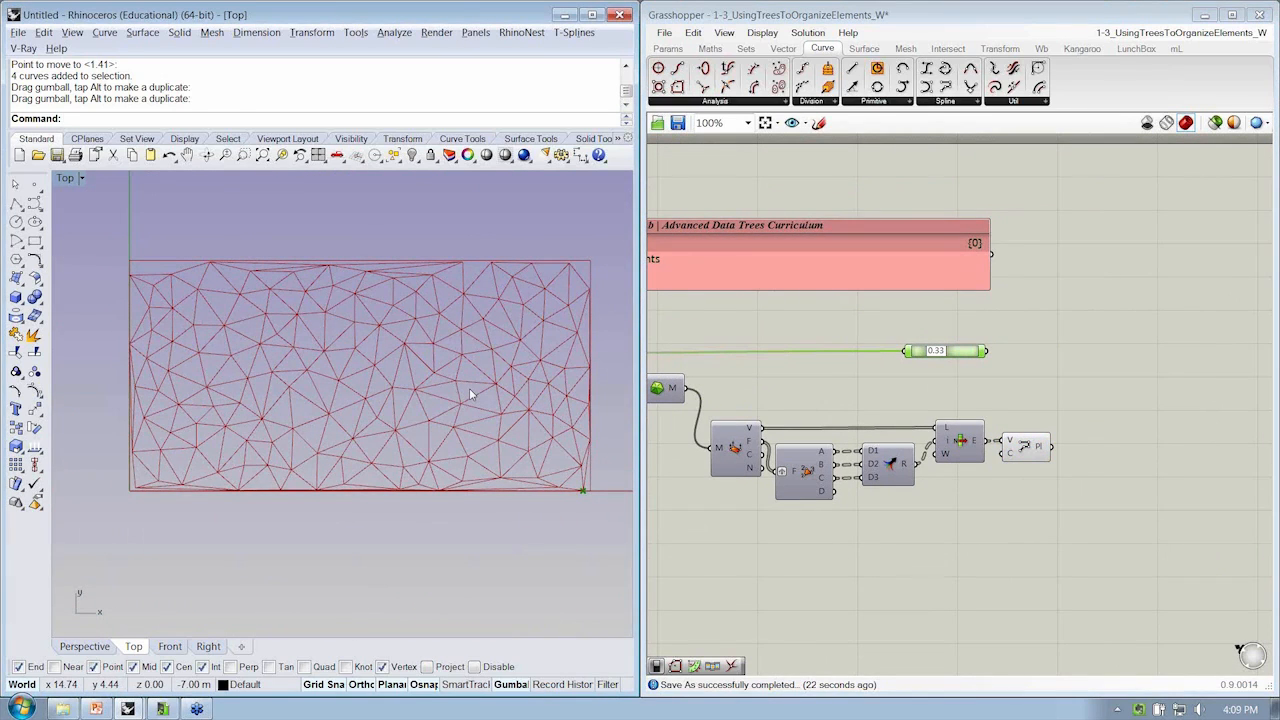
mouse_move(1044, 443)
scroll(1020, 450, up, 3)
mouse_move(974, 460)
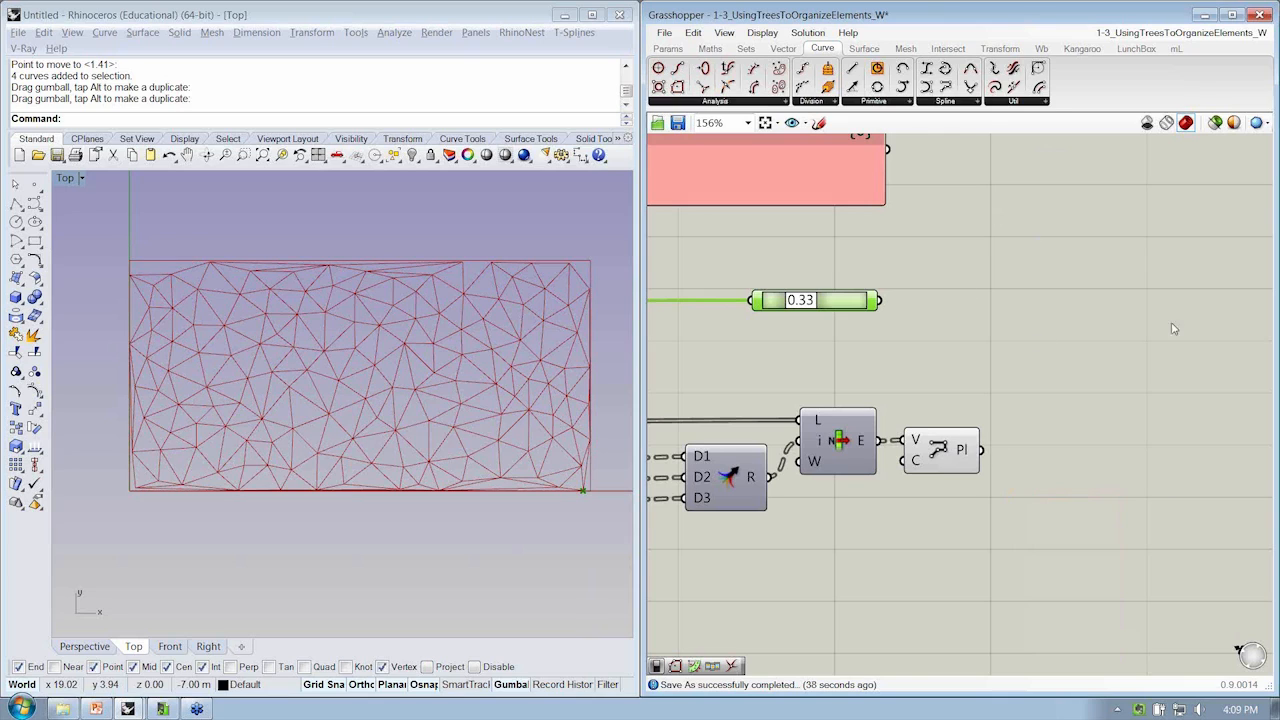
Add a Simplify Tree component fed by the PolyLine output, check its result, and align it beside PolyLine
right_drag(1174, 329, 1092, 322)
click(746, 48)
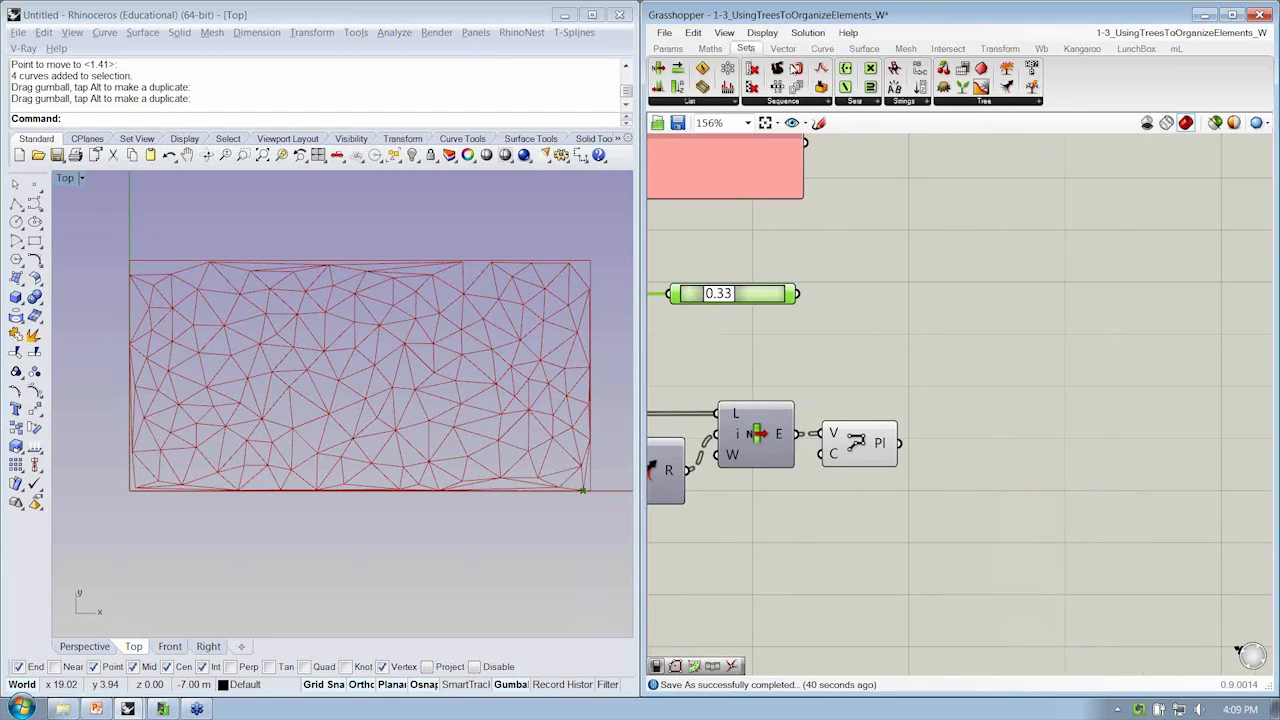
click(1016, 102)
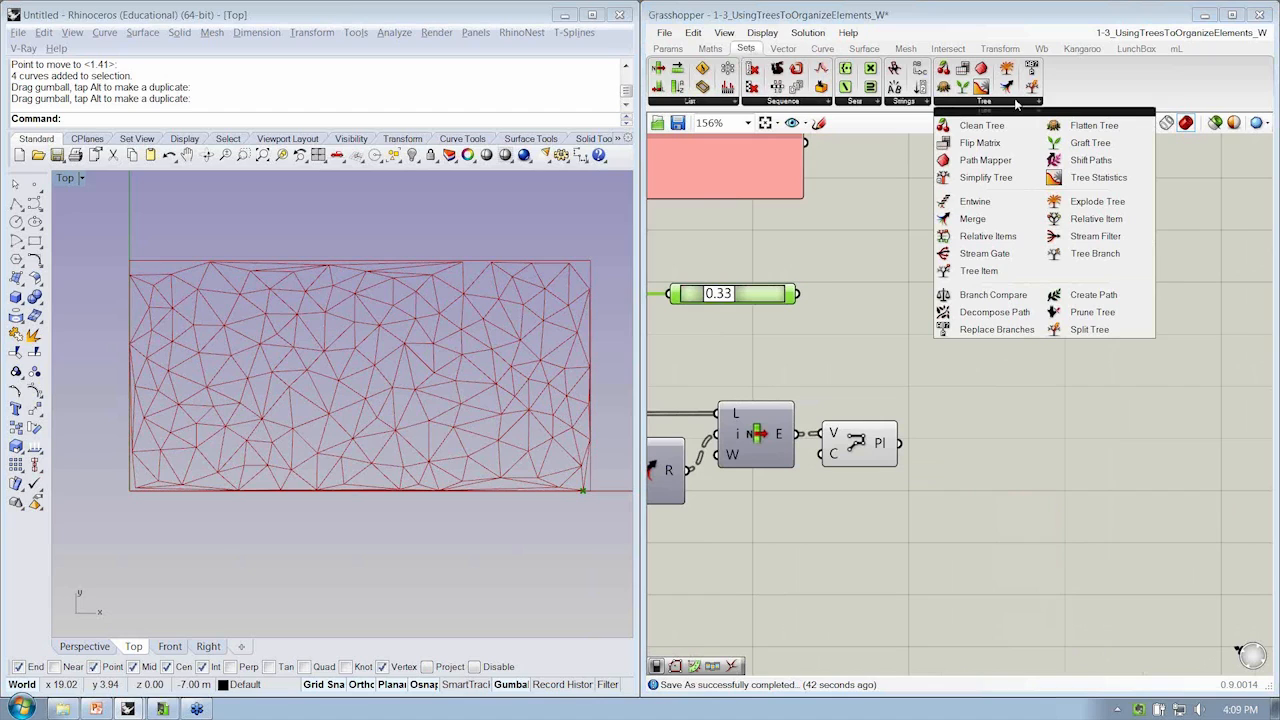
click(966, 177)
click(986, 478)
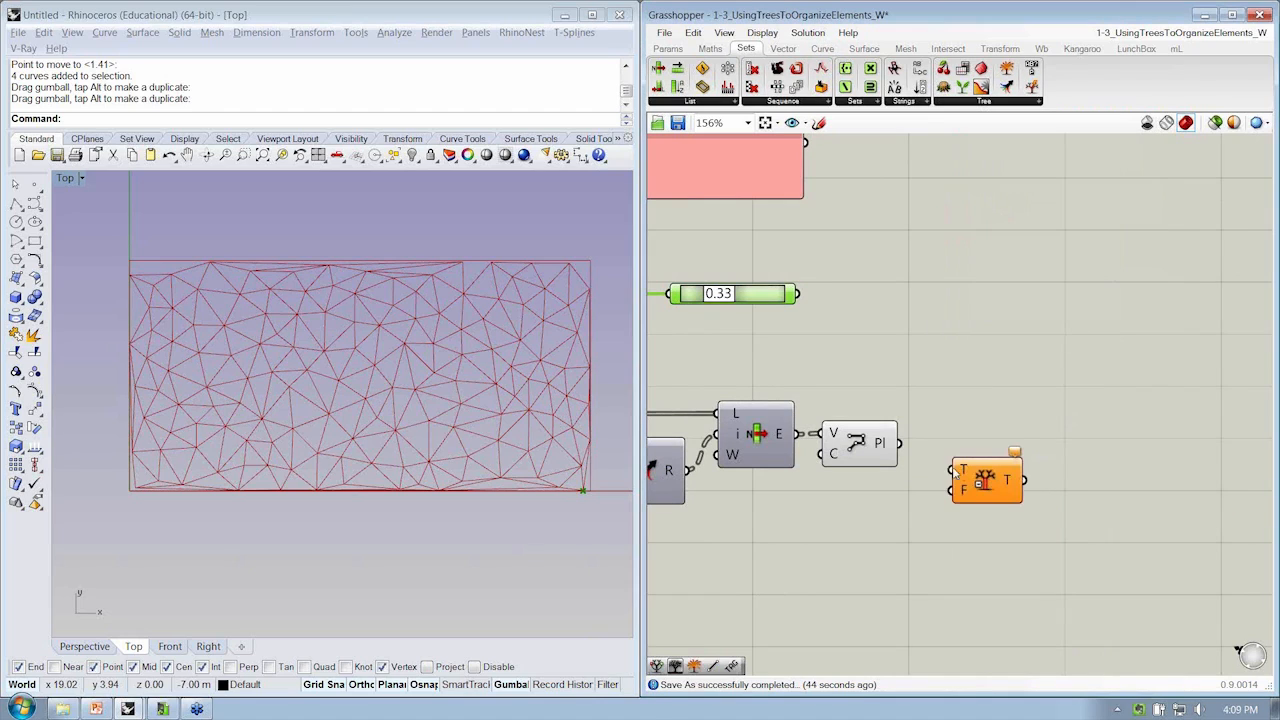
drag(900, 443, 951, 470)
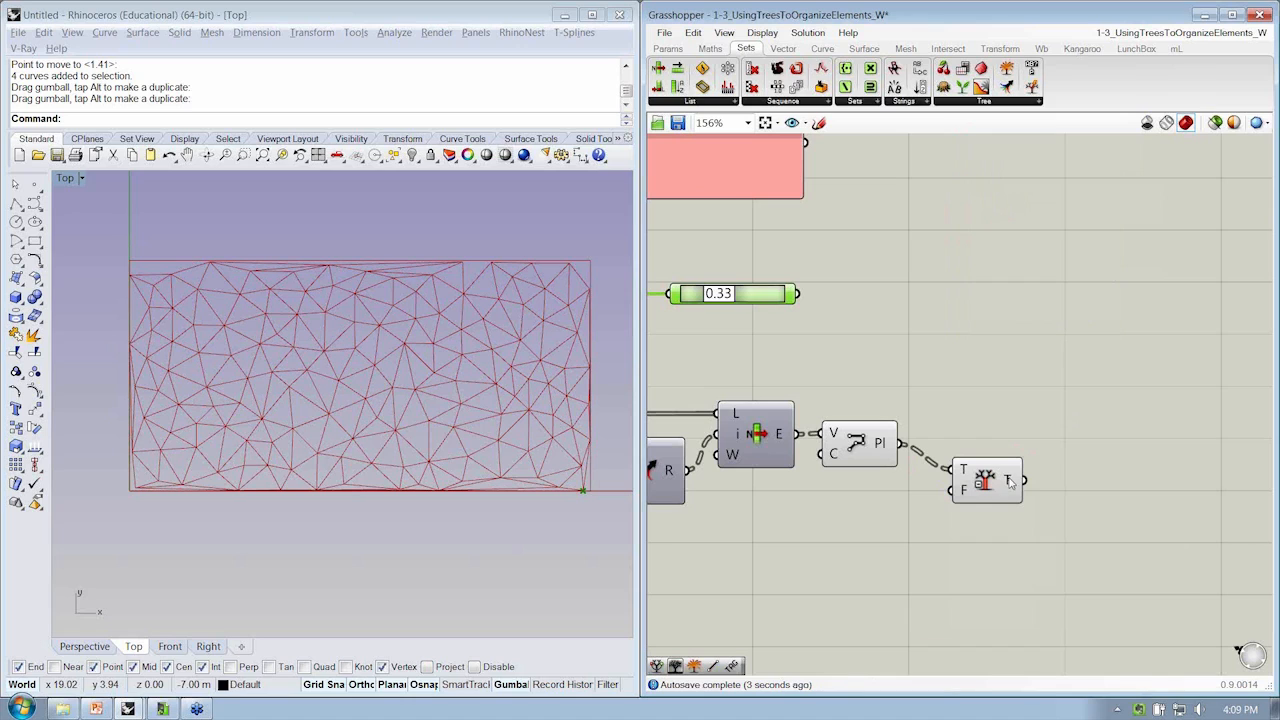
mouse_move(1010, 482)
drag(989, 487, 963, 460)
click(924, 533)
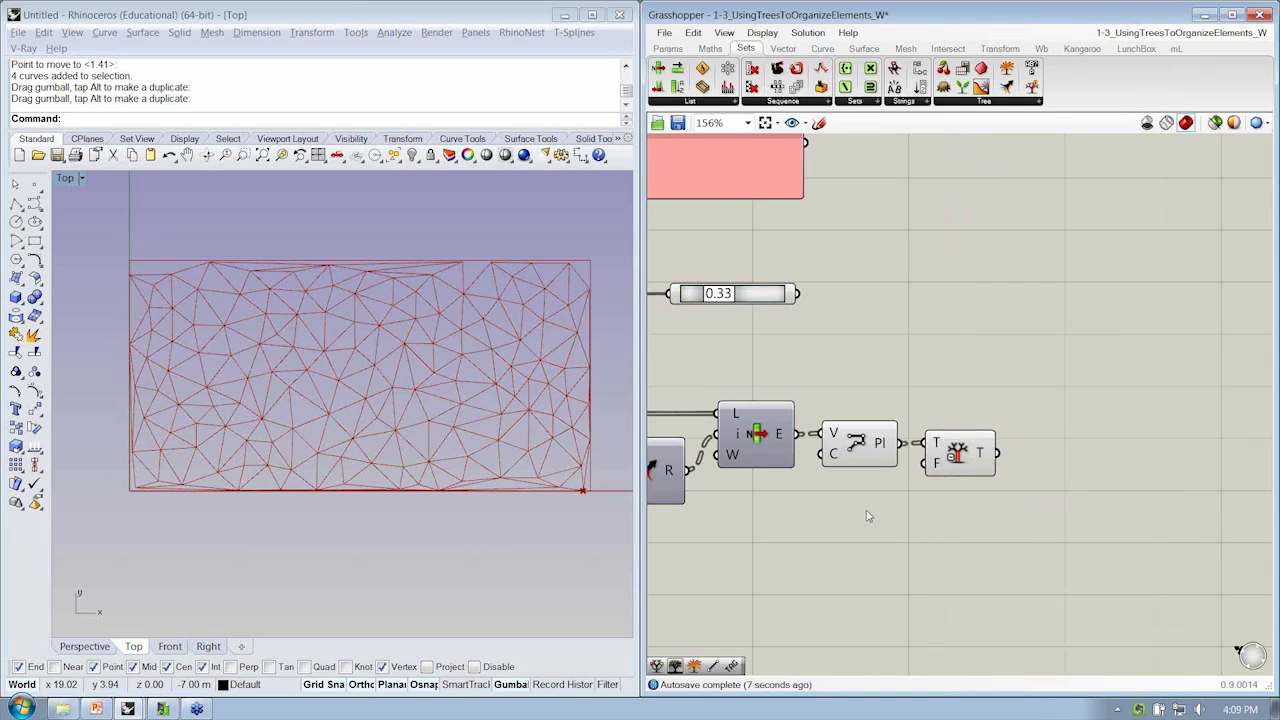
Turn off the preview of the Simplify Tree component
right_drag(942, 487, 903, 483)
right_click(920, 451)
click(929, 483)
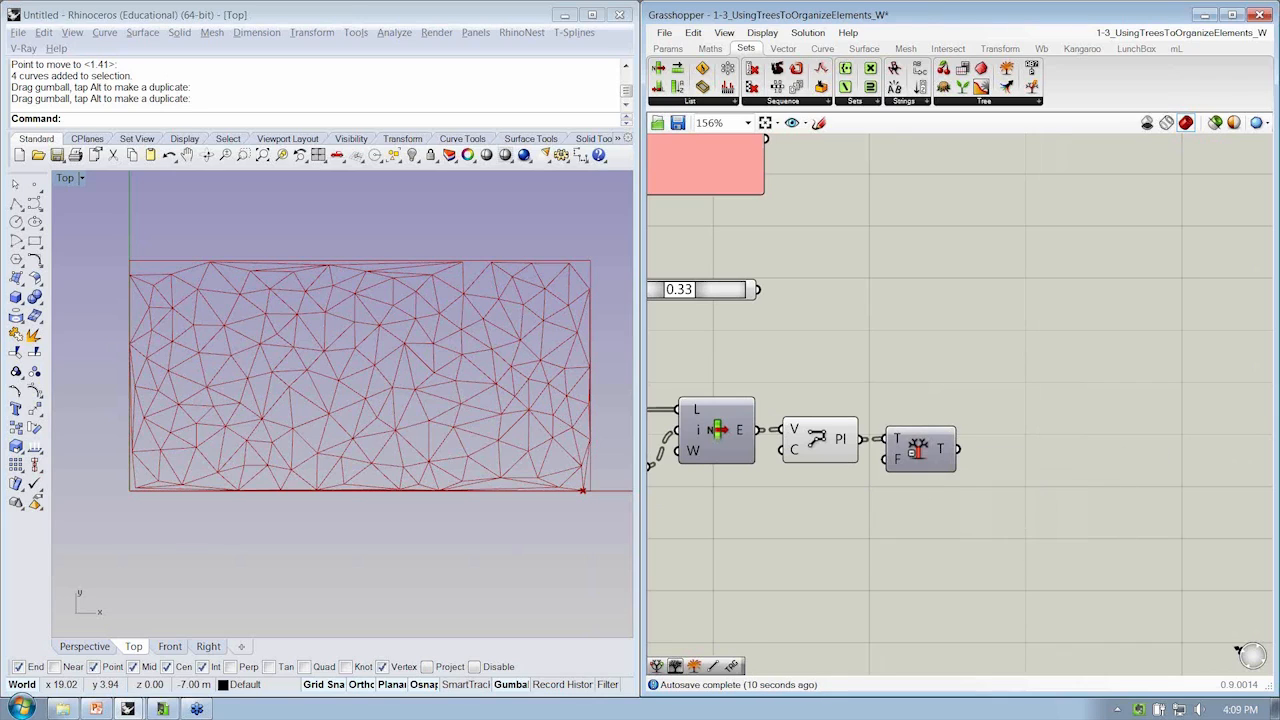
Add a Polygon Center component below the Simplify Tree component and feed it the simplified polylines
scroll(977, 500, down, 2)
drag(903, 281, 1236, 570)
right_drag(1003, 423, 1098, 471)
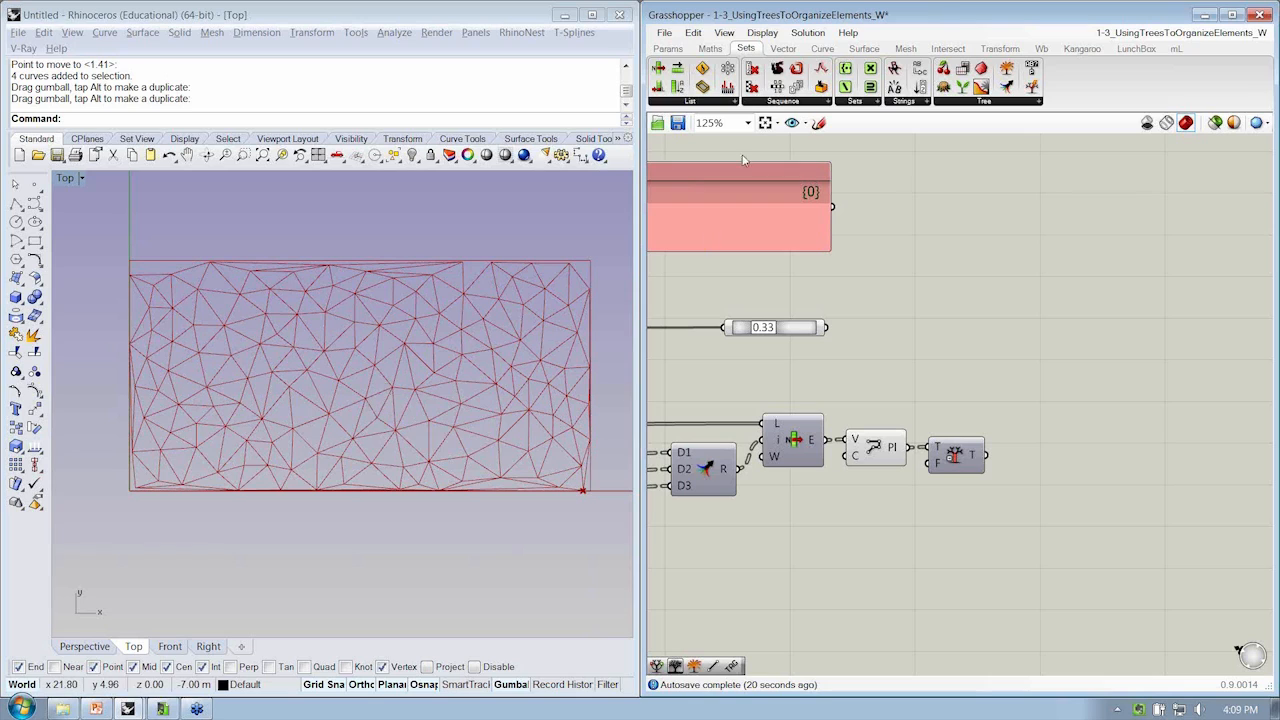
click(823, 50)
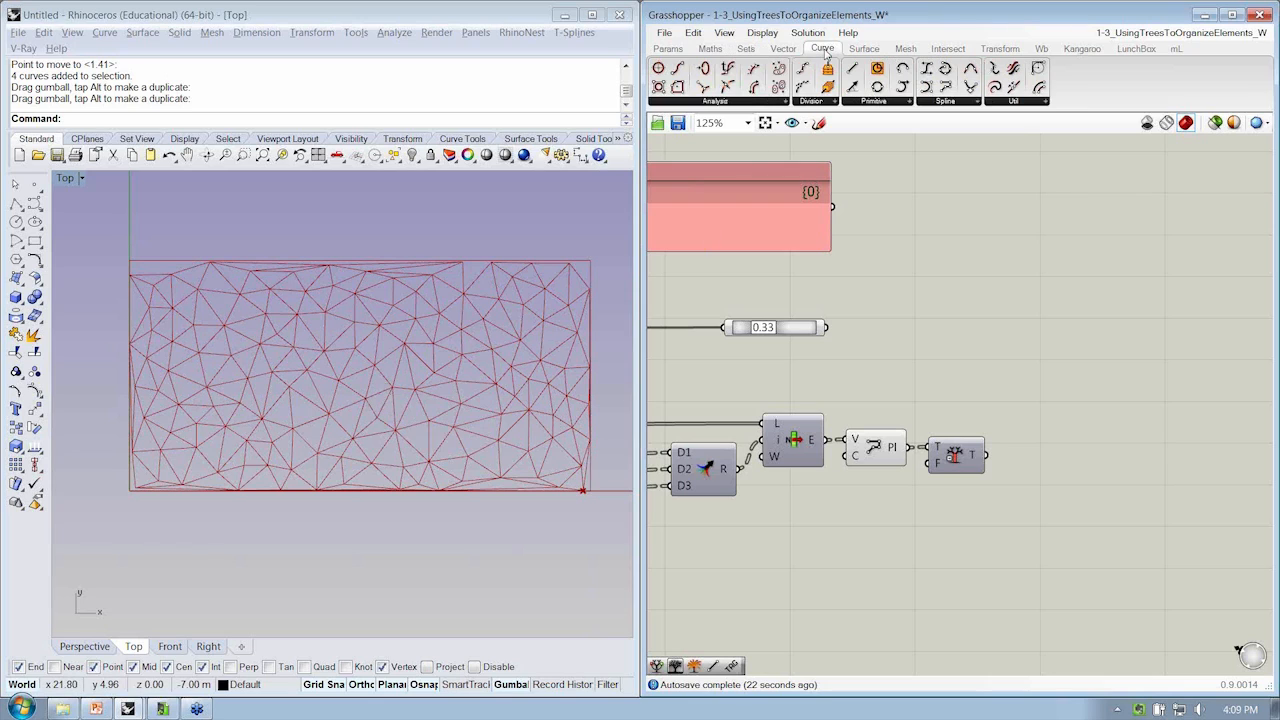
click(750, 104)
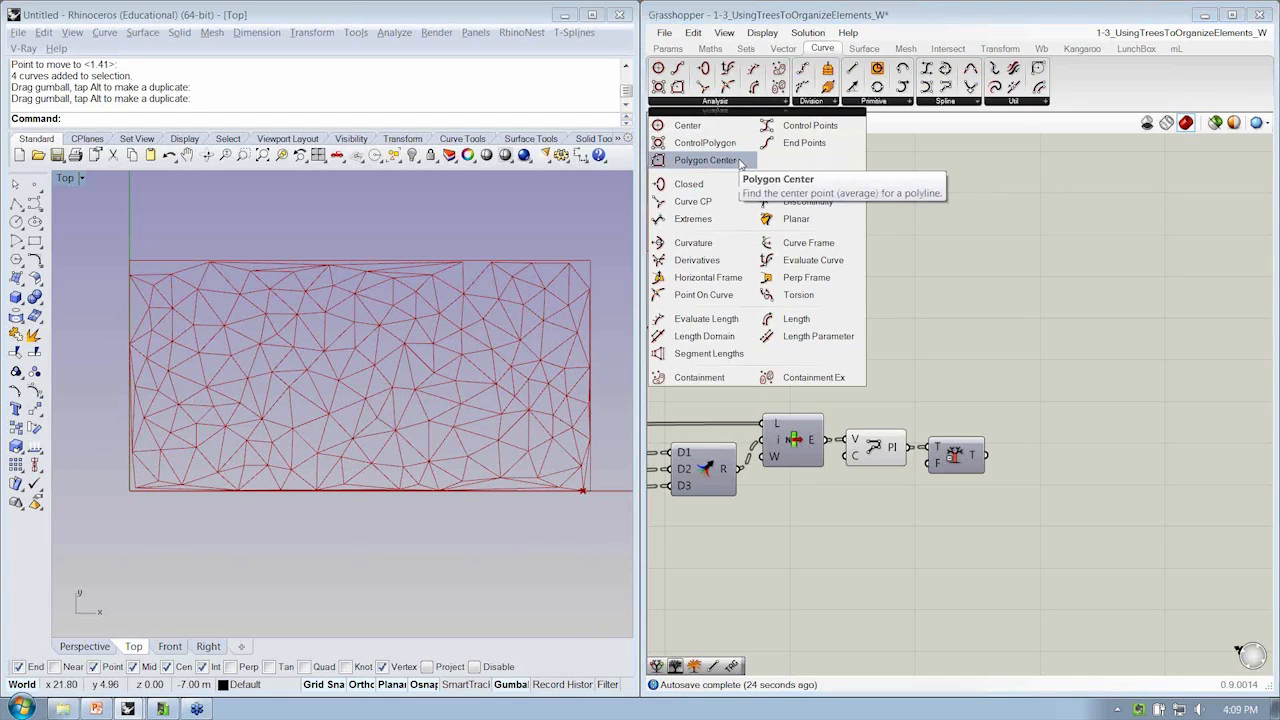
drag(733, 162, 1021, 526)
click(955, 455)
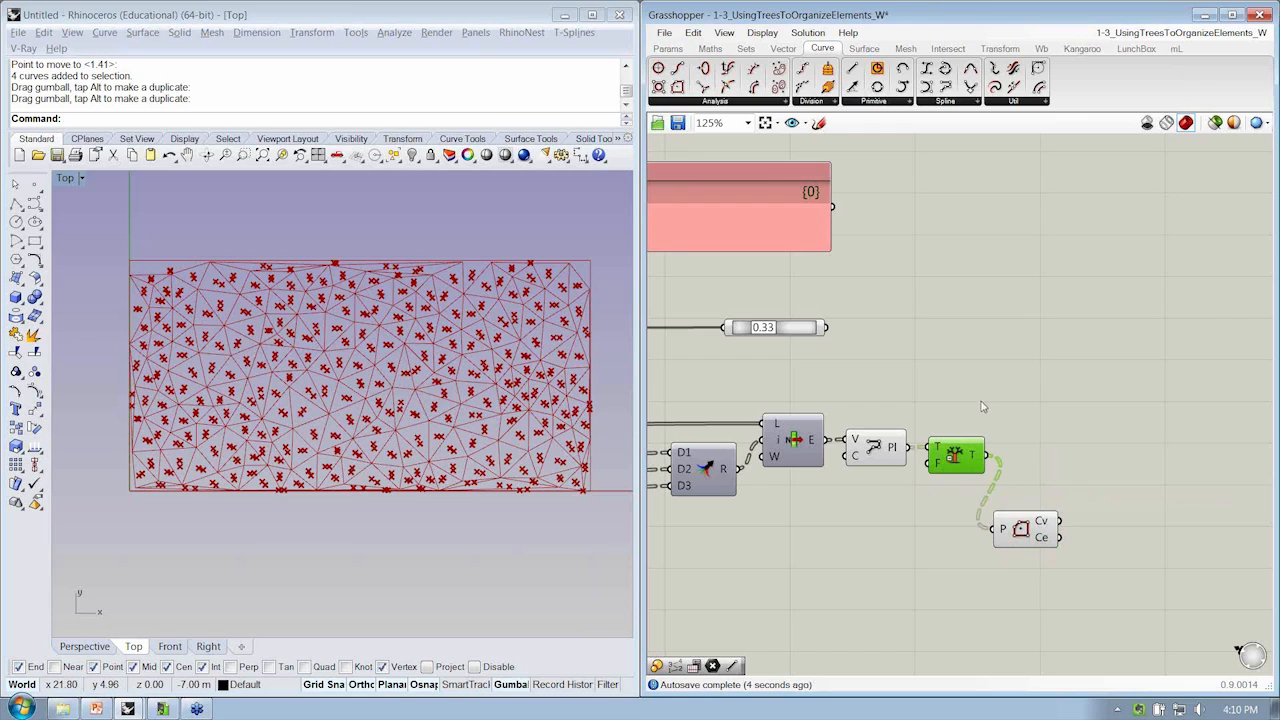
Examine the Polygon Center points inside the triangles in the Top viewport
right_drag(942, 468, 890, 448)
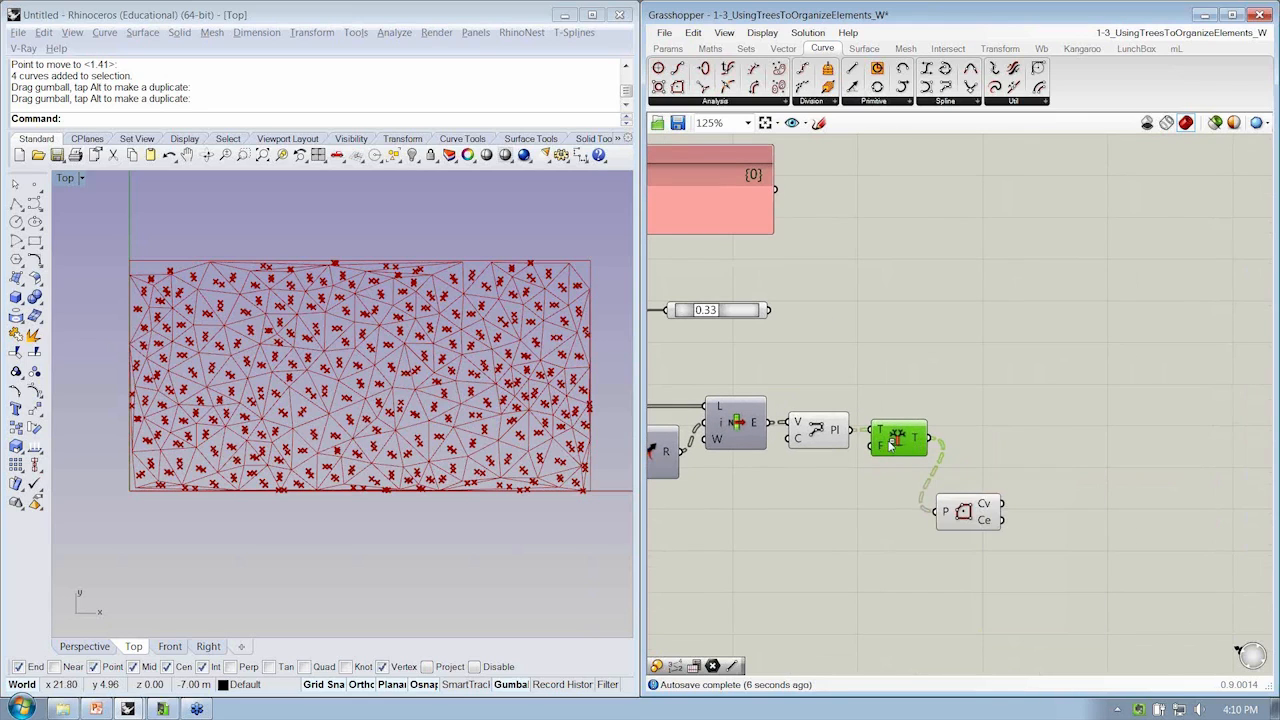
click(975, 511)
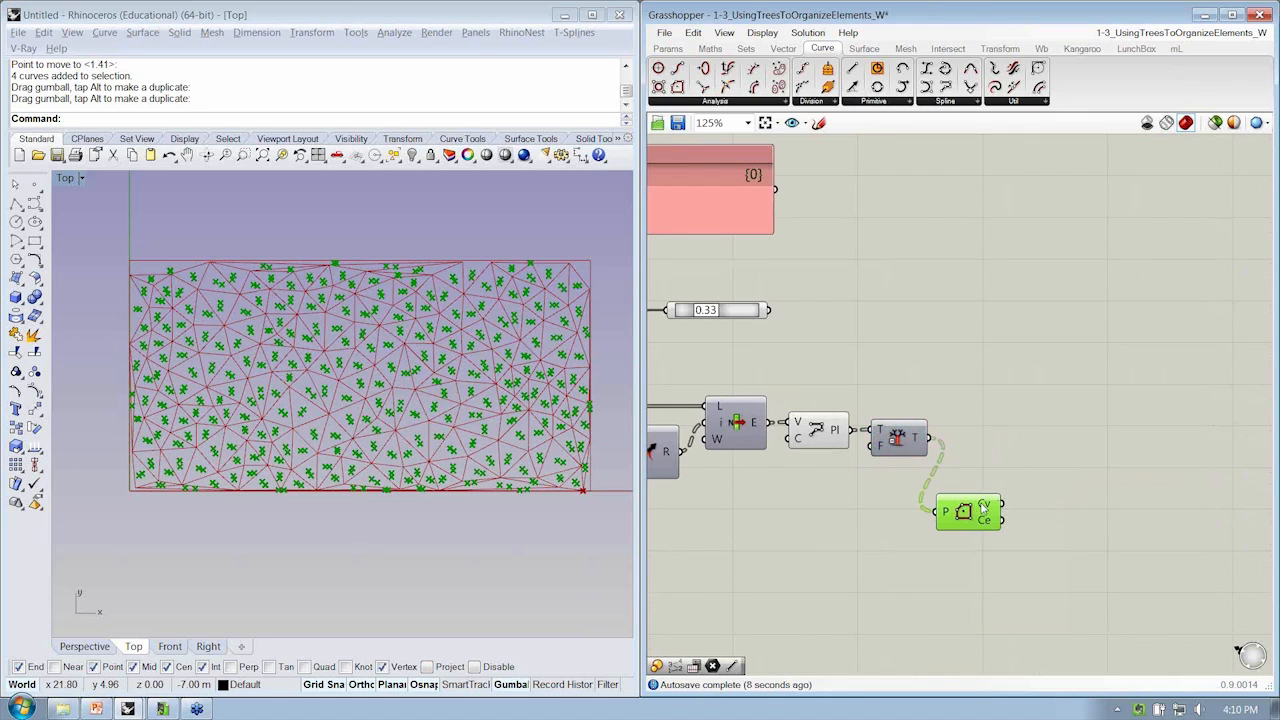
mouse_move(987, 508)
scroll(430, 410, up, 5)
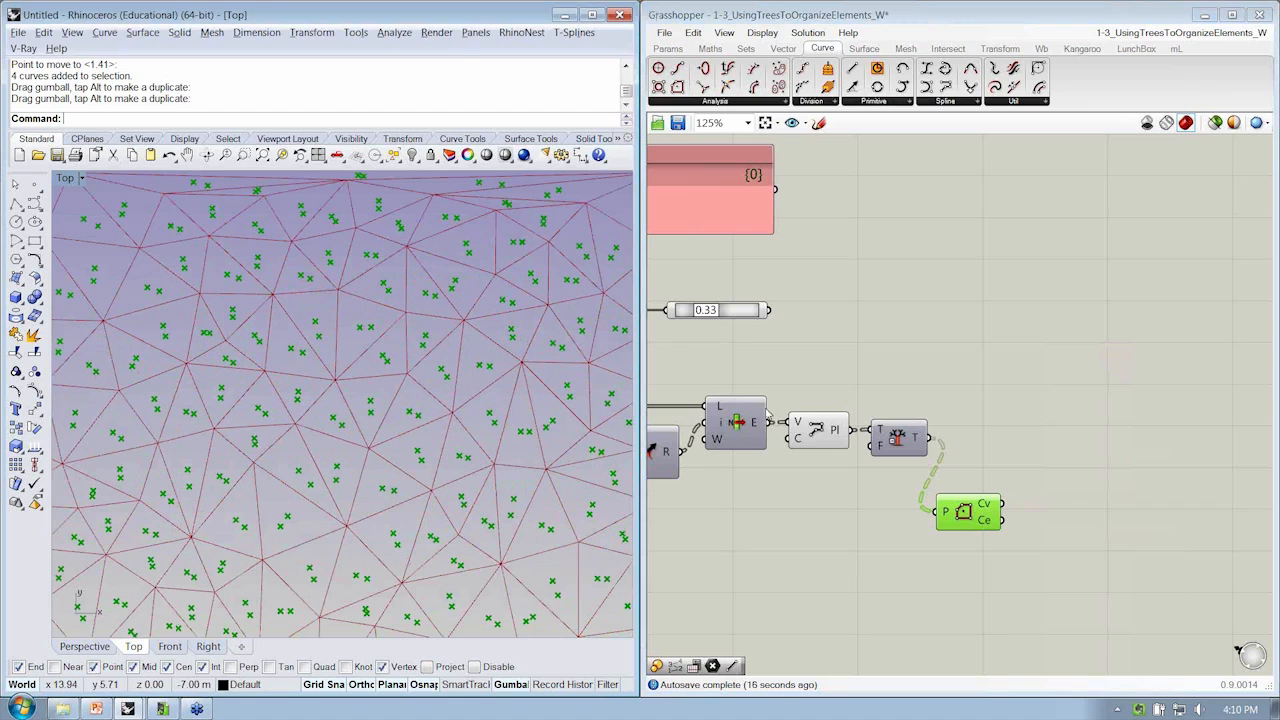
Move the Polygon Center component up so it sits just above the Simplify Tree component
right_drag(838, 367, 885, 404)
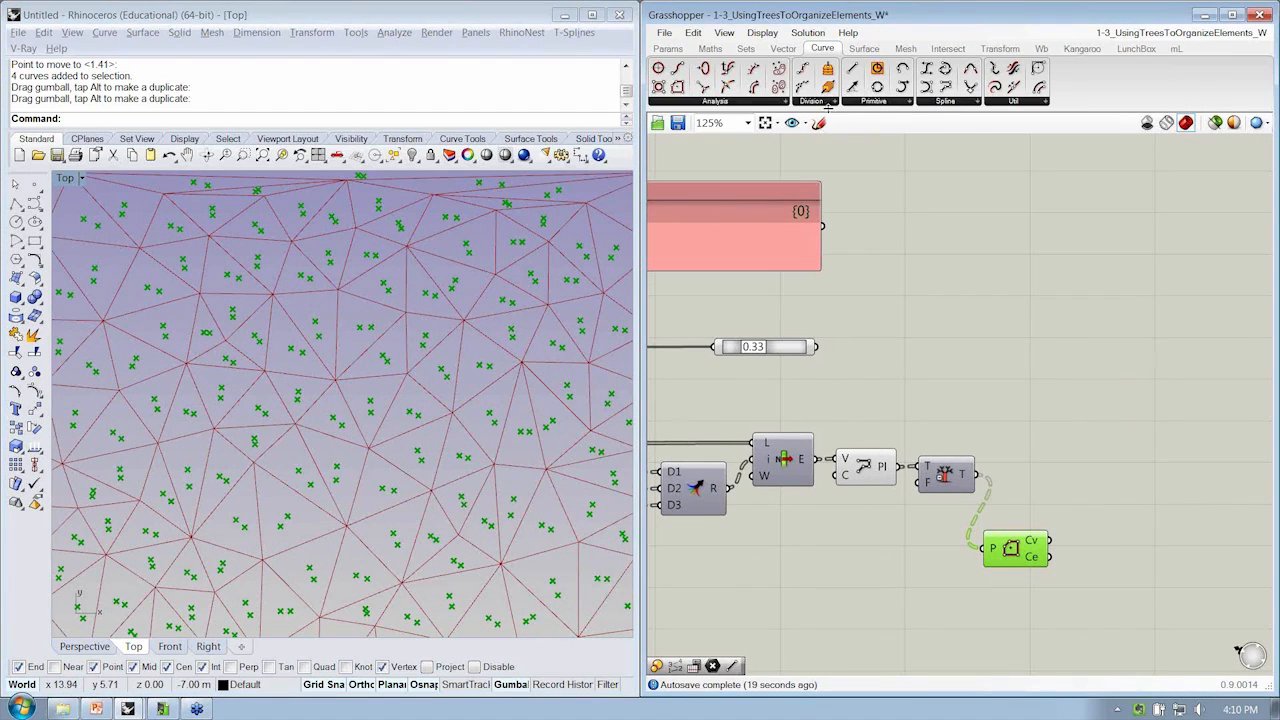
click(774, 50)
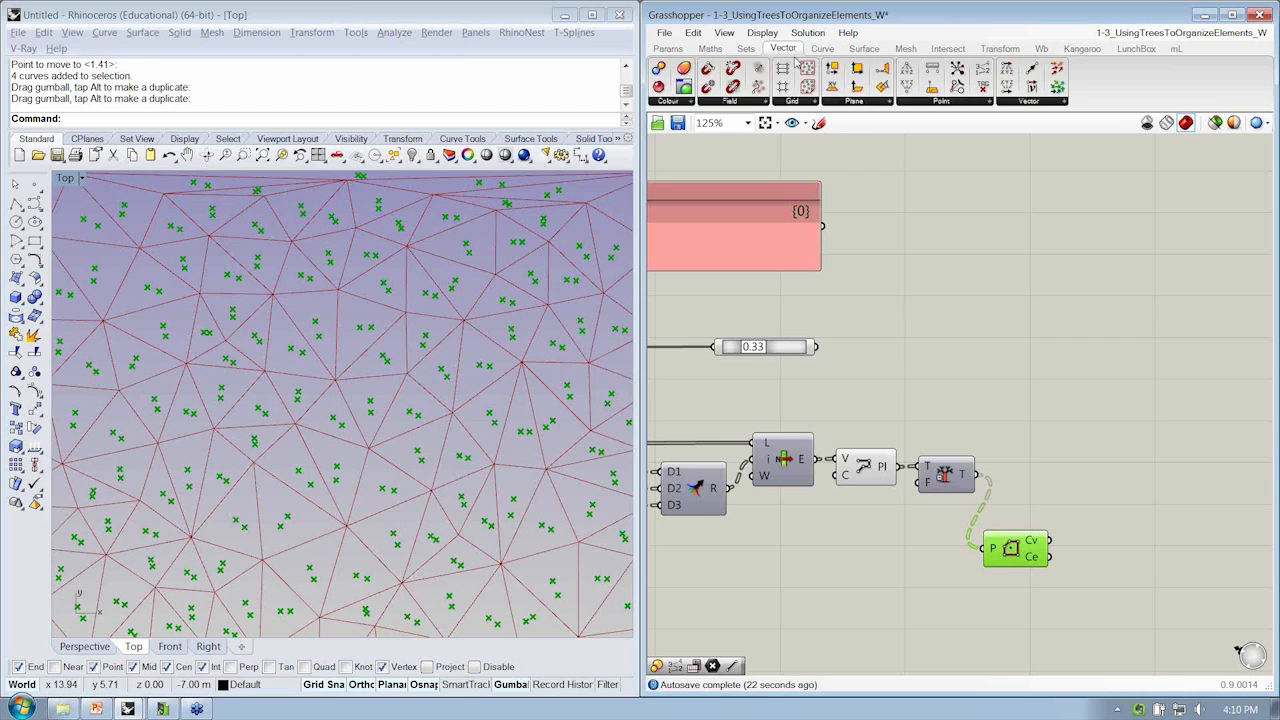
click(775, 354)
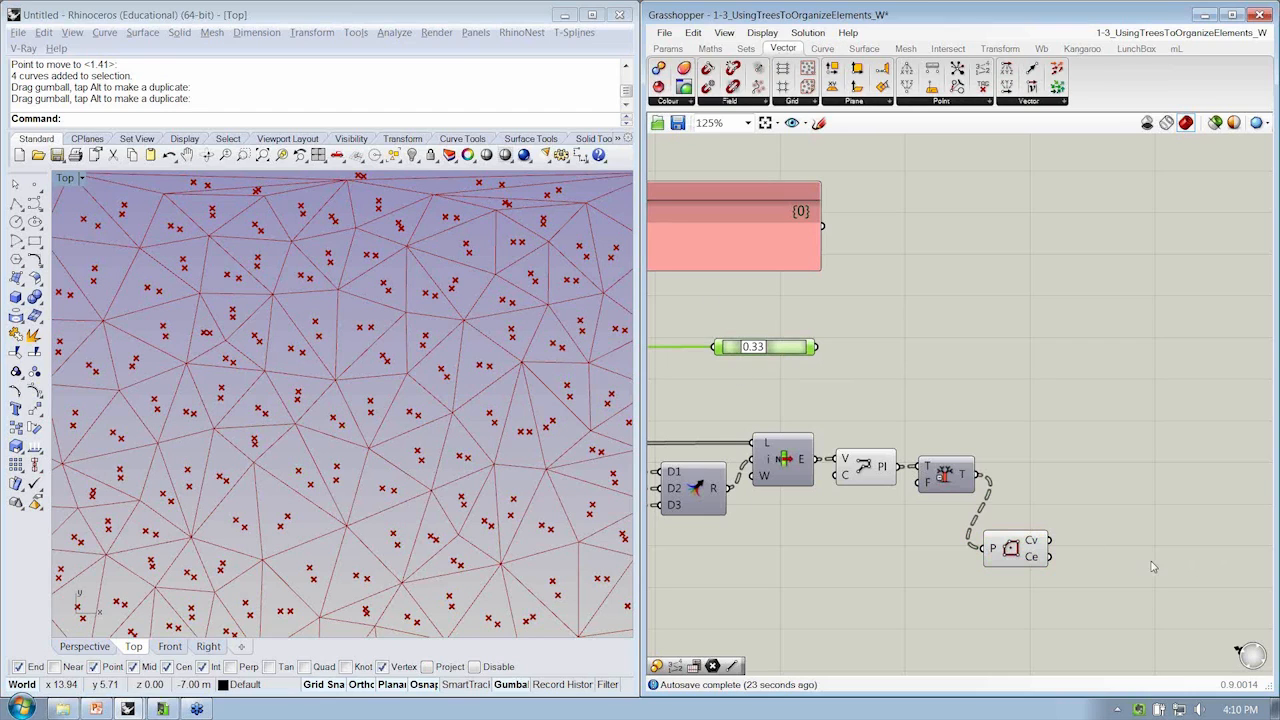
click(1025, 561)
drag(1013, 565, 1013, 448)
Add a Distance component measuring from the 0.33 curve point to the Polygon Center component's Cv points
click(929, 102)
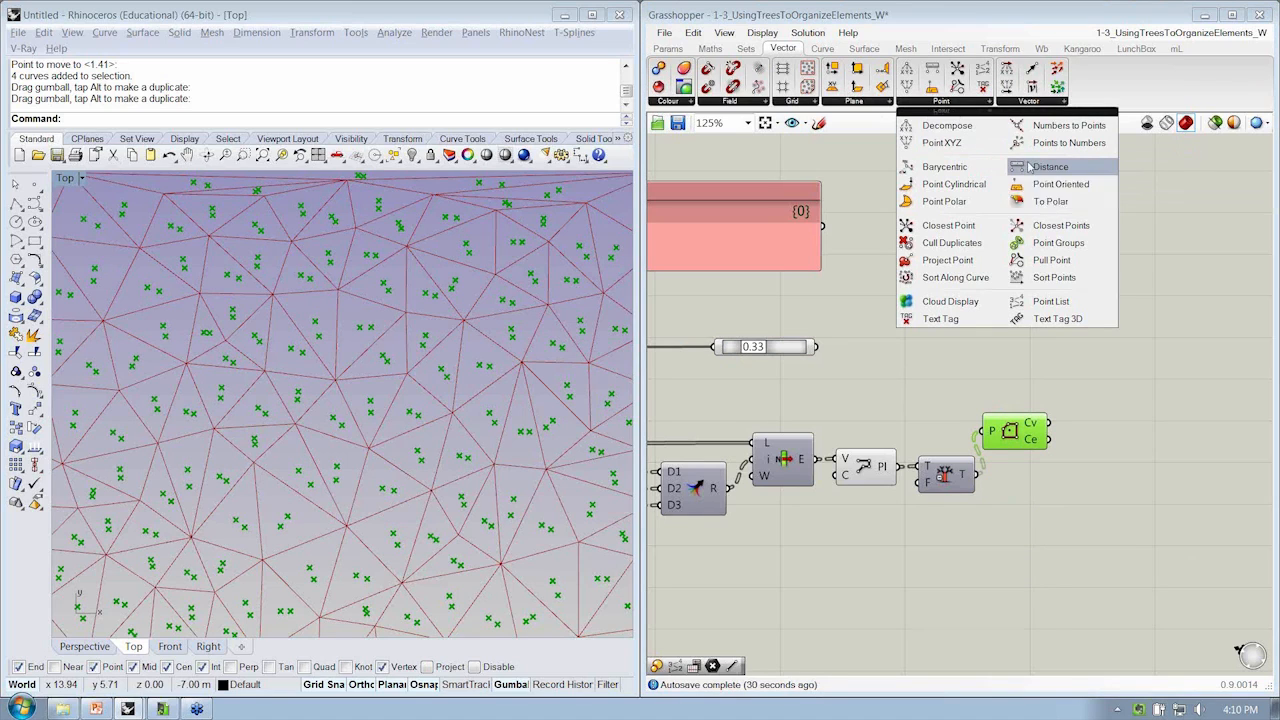
drag(1043, 166, 830, 357)
drag(1054, 514, 866, 380)
click(1028, 505)
drag(1028, 504, 923, 368)
Turn off the preview of the Polygon Center component and check the tree structure of the Distance output
right_click(985, 336)
click(1020, 364)
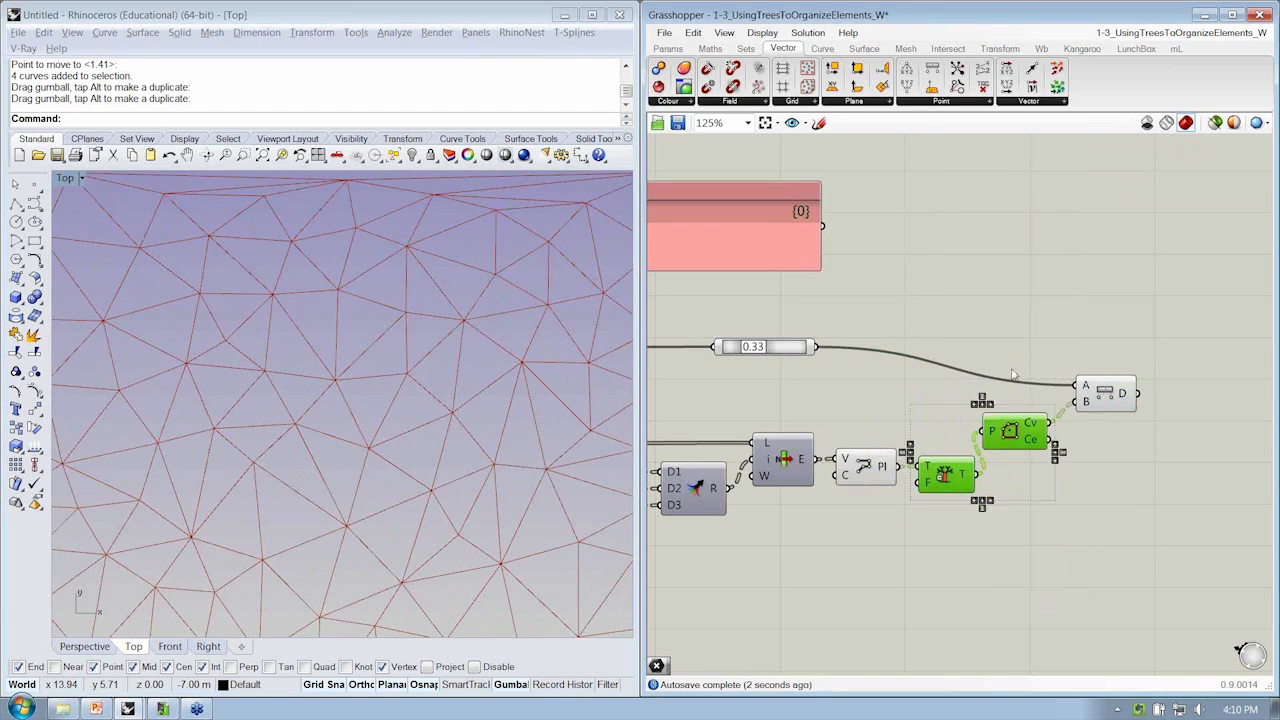
click(1135, 368)
mouse_move(1130, 395)
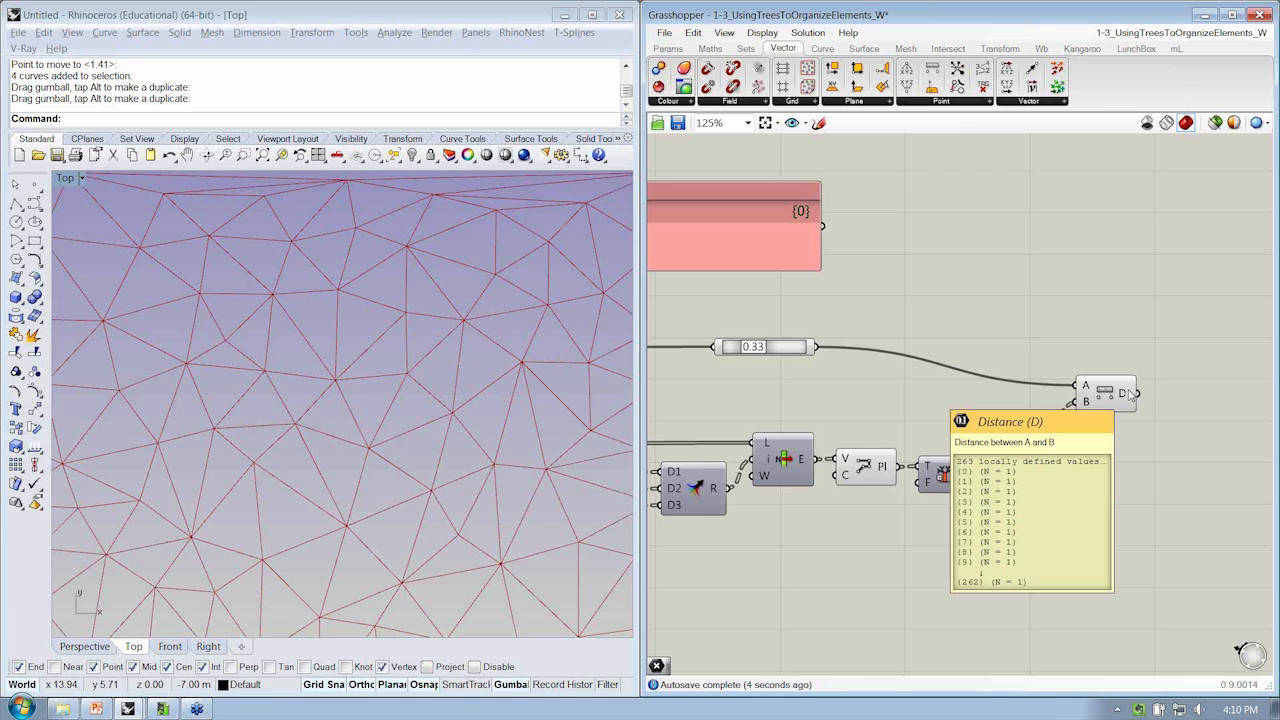
Add a panel beside the Distance component and feed it the distance values
right_drag(978, 428, 940, 450)
click(925, 508)
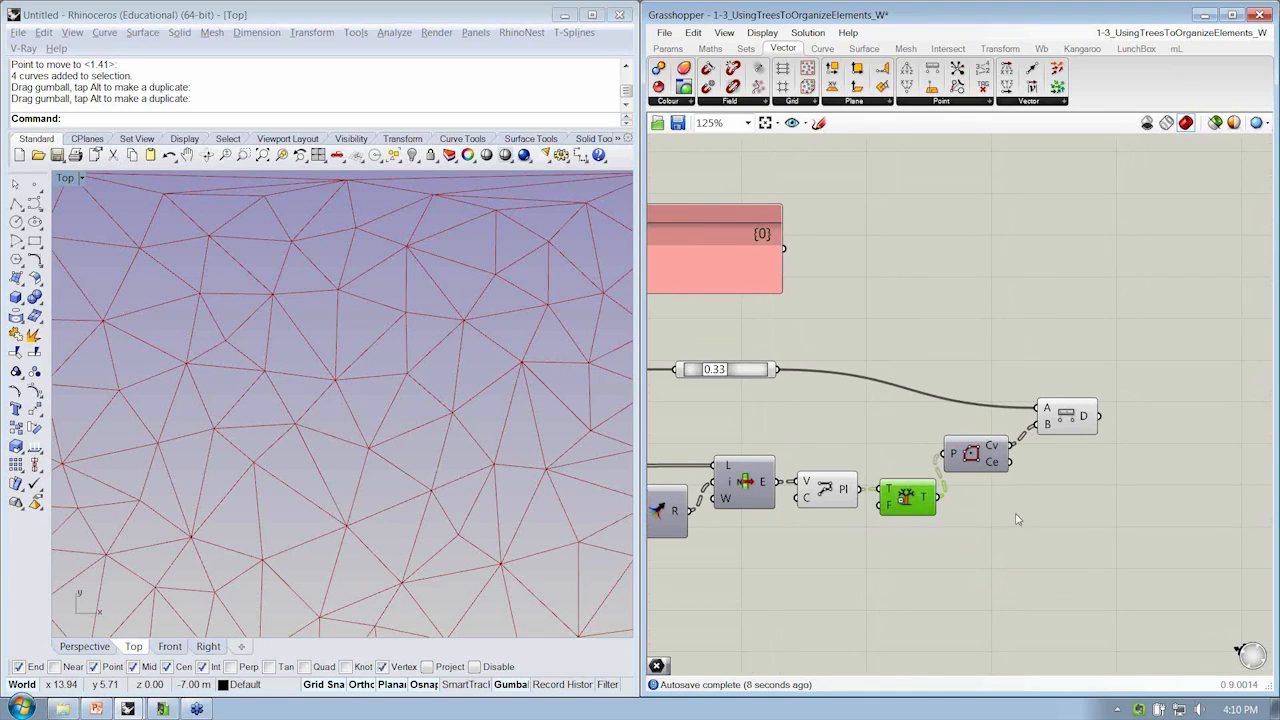
click(668, 48)
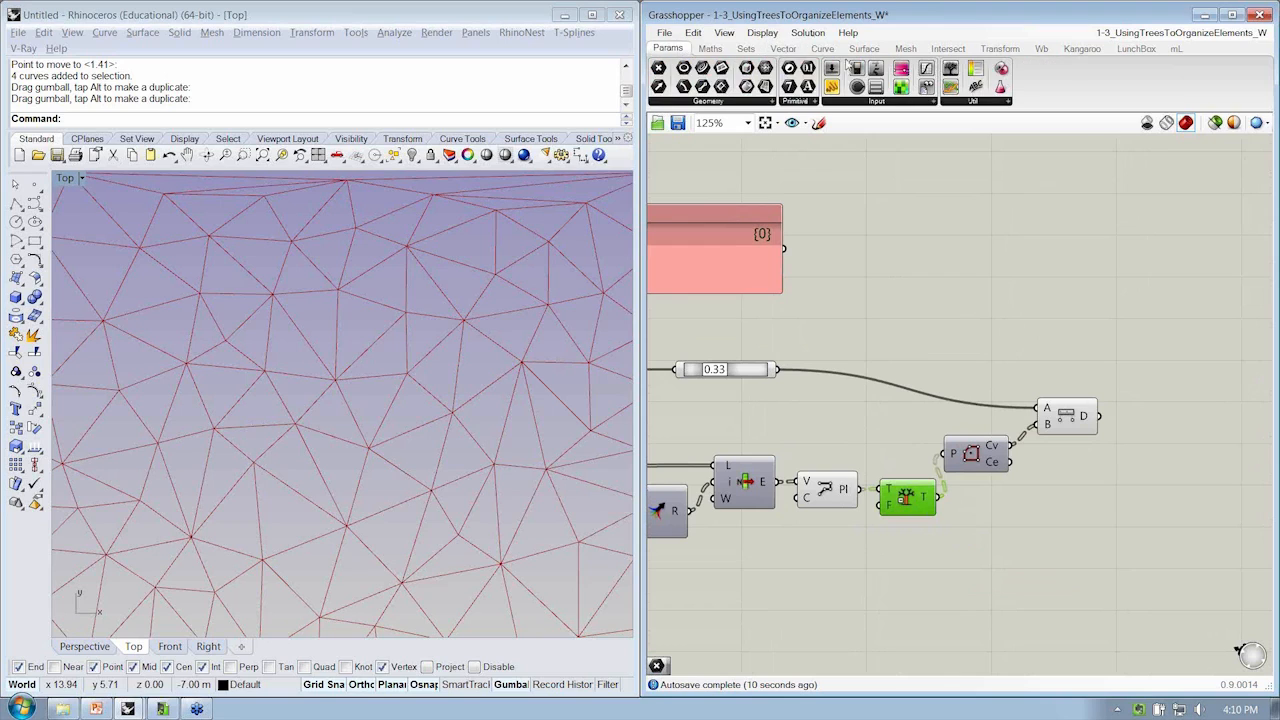
drag(831, 86, 1145, 371)
right_drag(1209, 391, 1062, 352)
mouse_move(1119, 297)
mouse_down()
mouse_move(1118, 368)
mouse_move(1124, 285)
mouse_up()
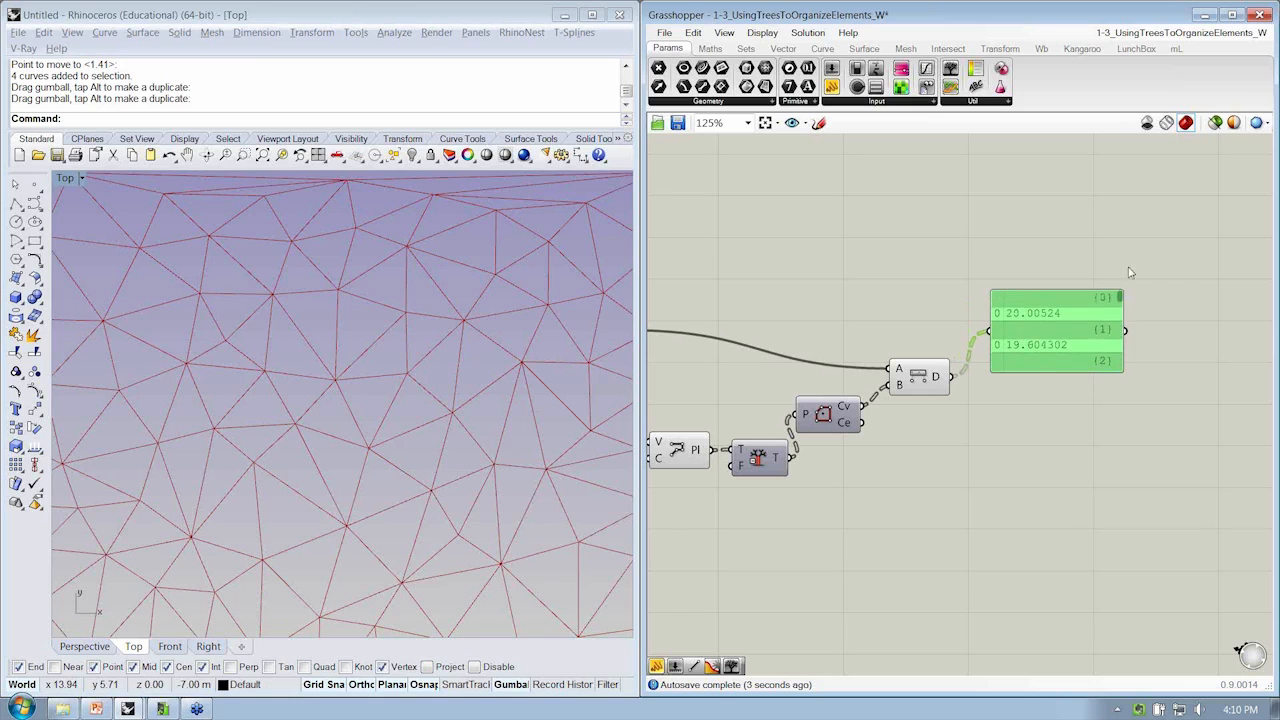
View the whole triangulated rectangle in the Top viewport to locate the reference point on its boundary
scroll(437, 342, down, 5)
right_drag(437, 342, 412, 354)
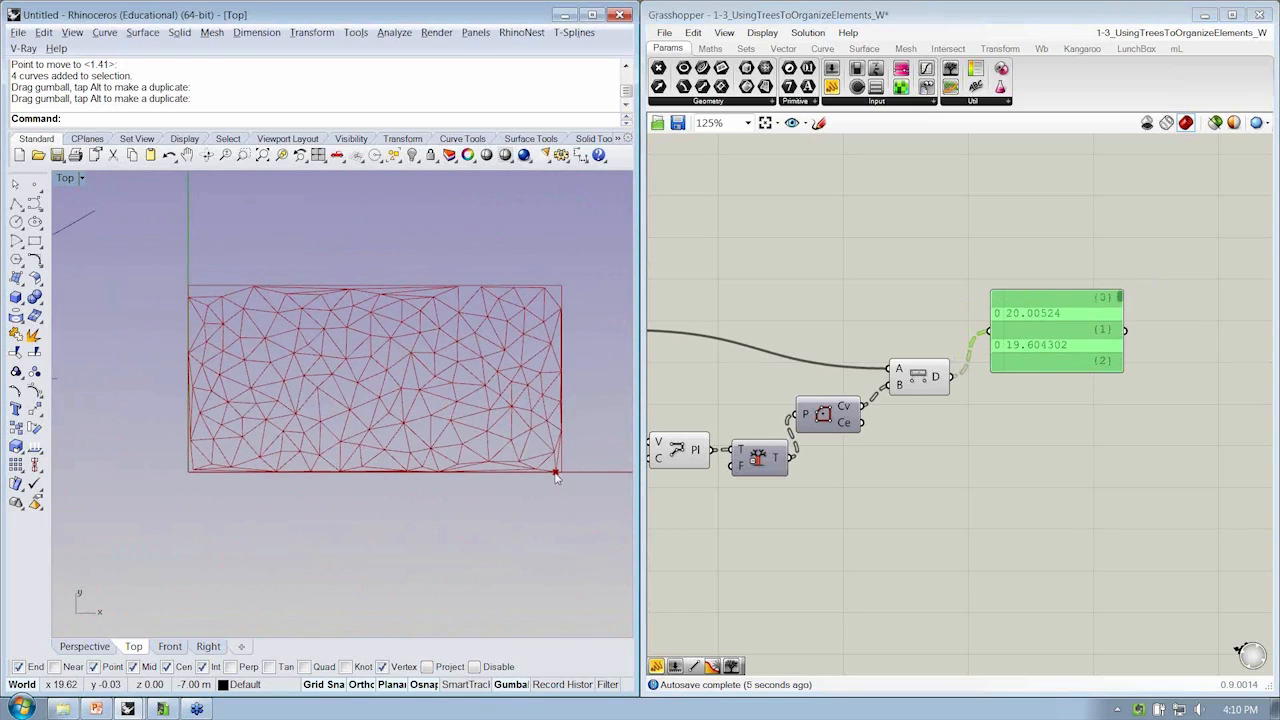